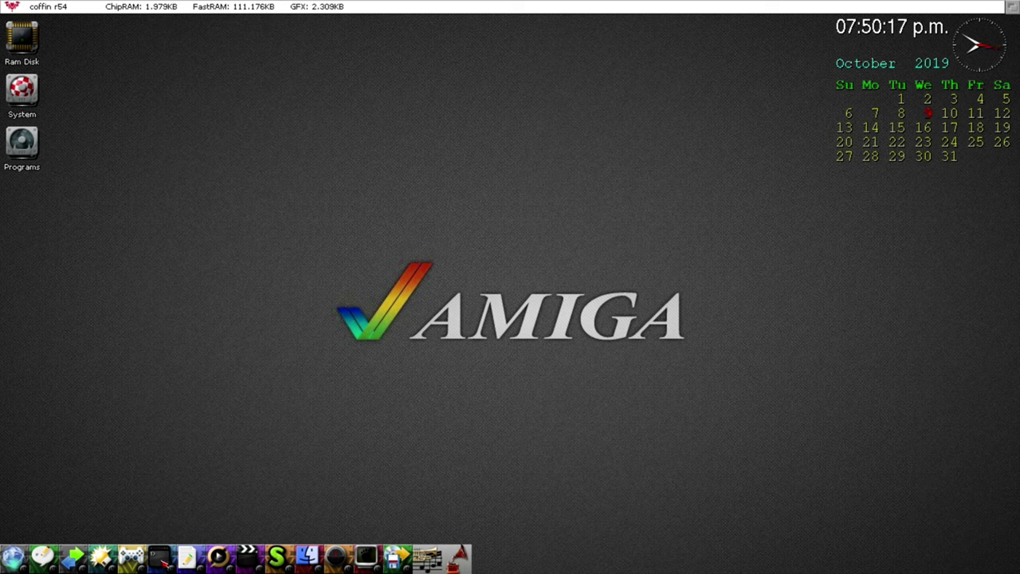
# Step: Open a shell and run sddiag to check the SD card
pyautogui.click(162, 559)
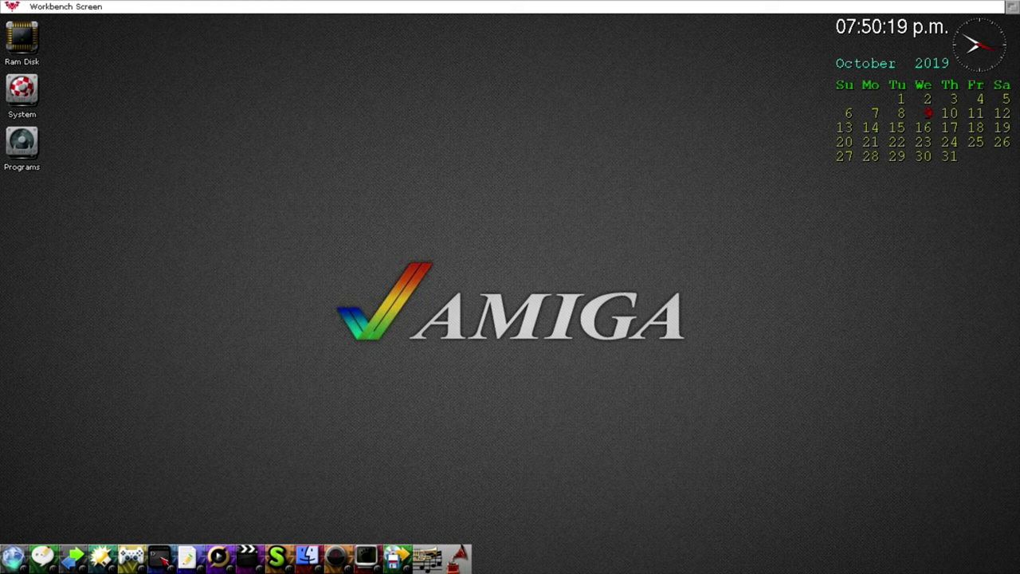
pyautogui.write('sddiag')
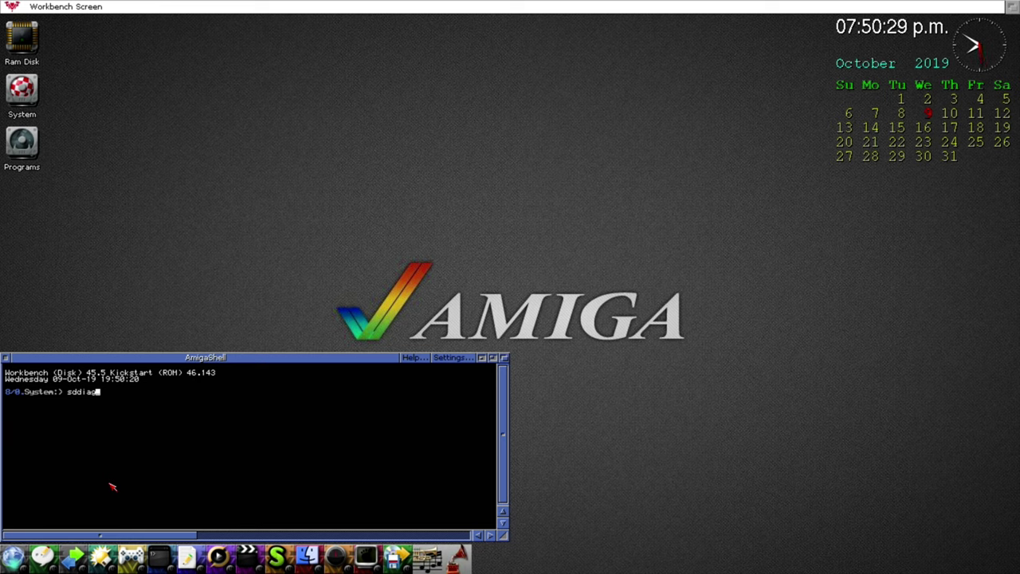
pyautogui.press('Return')
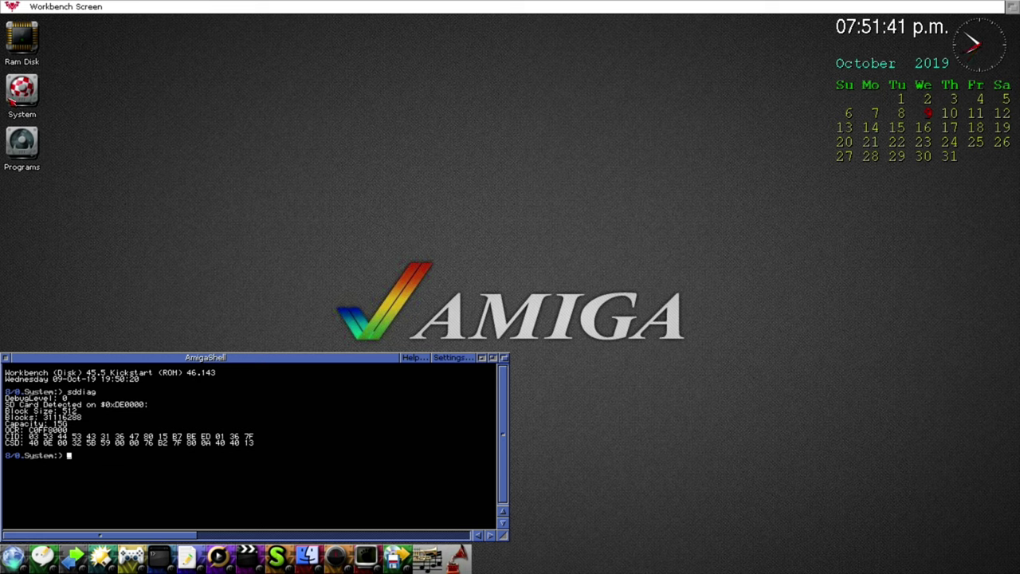
# Step: Open the System drive's Tools drawer and reposition the HDToolBox_SagaSD icon so its full label fits in the window
pyautogui.doubleClick(23, 91)
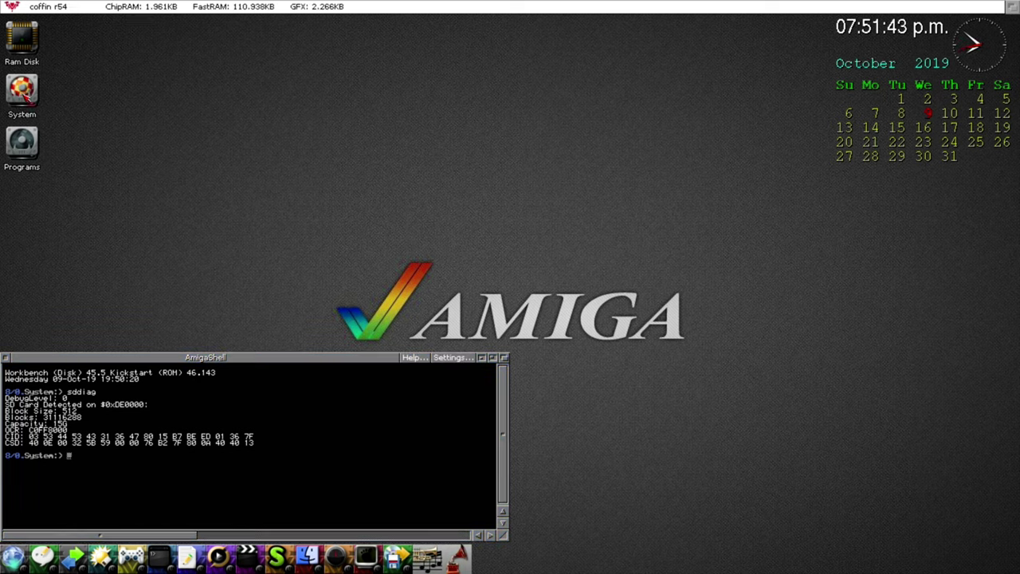
pyautogui.doubleClick(94, 227)
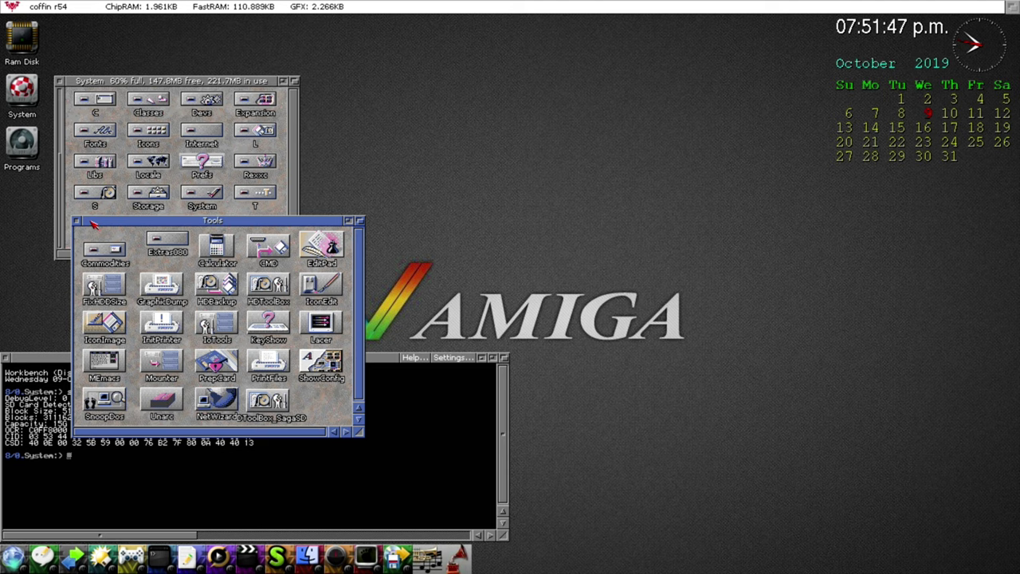
pyautogui.moveTo(275, 402); pyautogui.dragTo(293, 398)
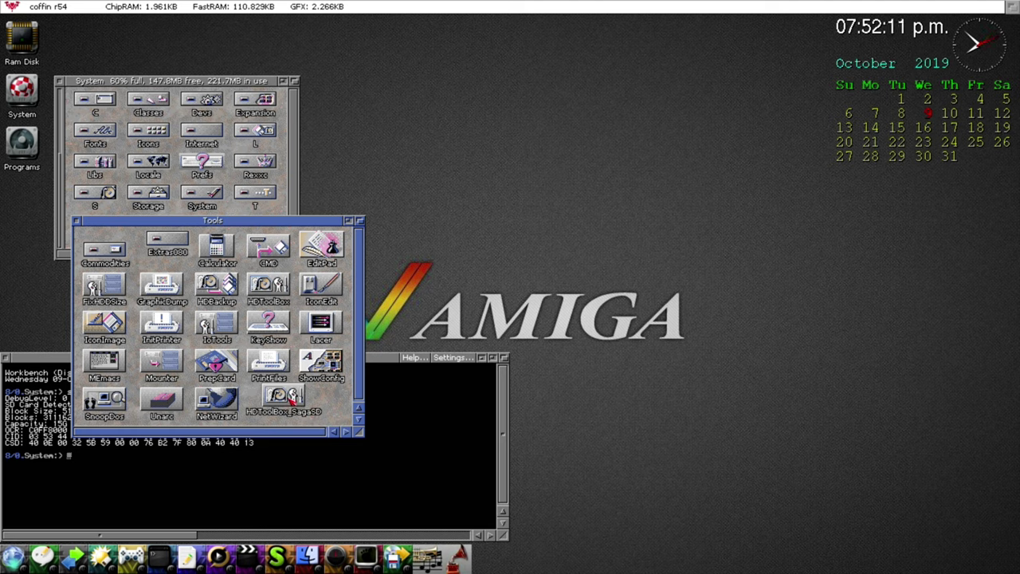
pyautogui.moveTo(292, 402); pyautogui.dragTo(294, 406)
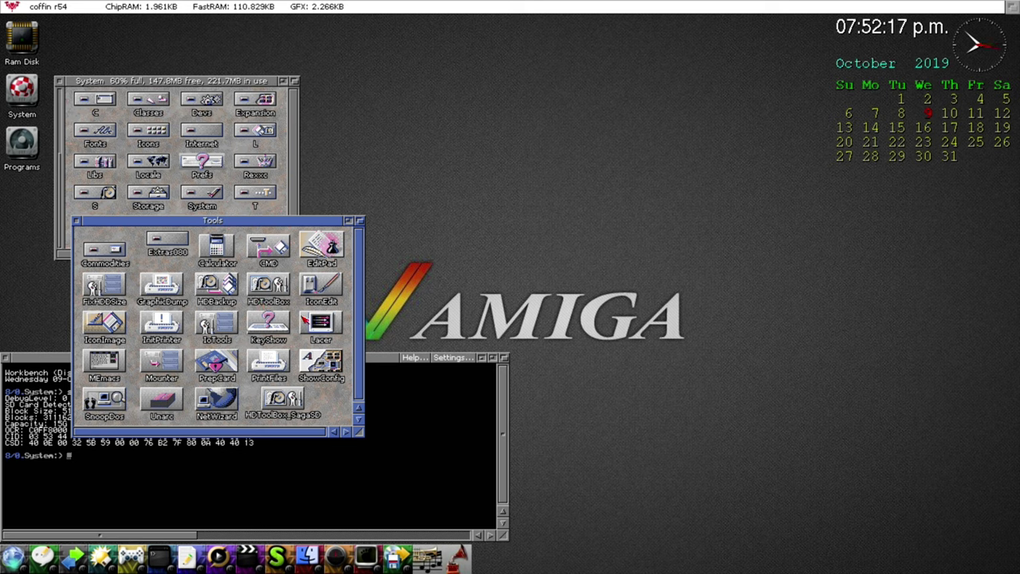
# Step: Open the Ram Disk and show the tooltypes in the information of its HDToolBox copy
pyautogui.doubleClick(35, 46)
pyautogui.click(152, 86)
pyautogui.rightClick(150, 64)
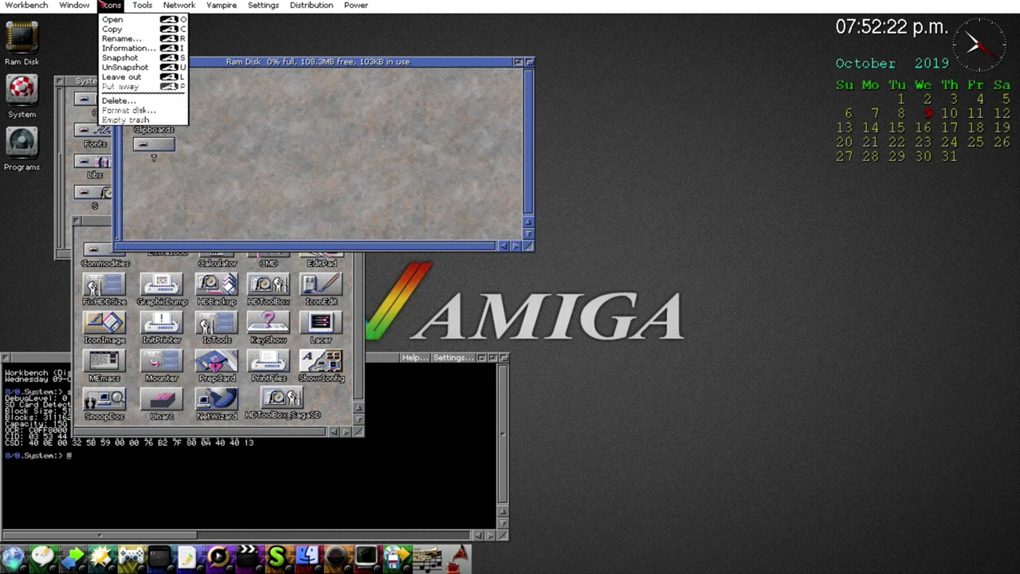
pyautogui.rightClick(140, 51)
pyautogui.click(102, 34)
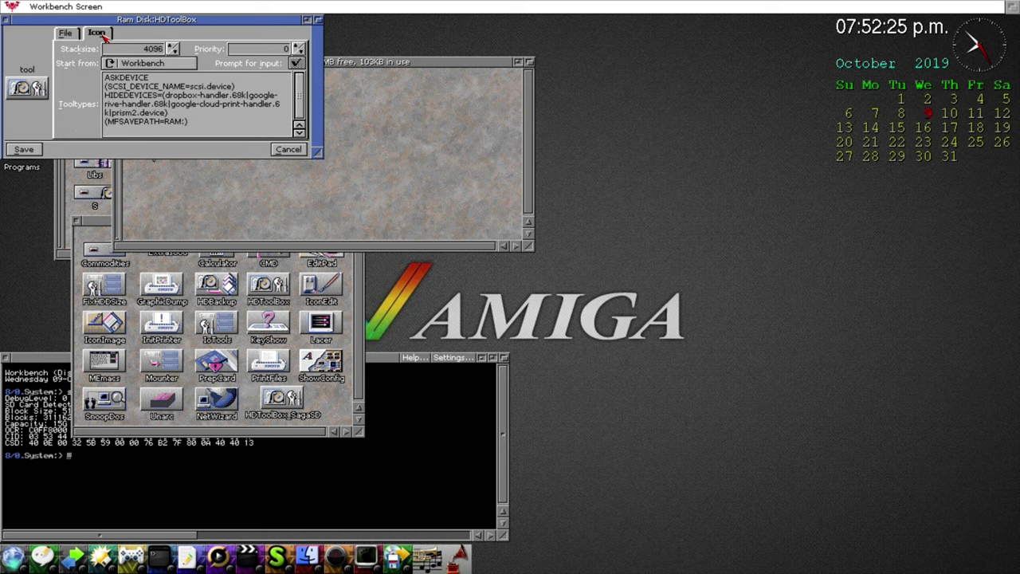
# Step: Disable the ASKDEVICE tooltype by enclosing it in parentheses
pyautogui.click(109, 78)
pyautogui.write('(')
pyautogui.click(157, 80)
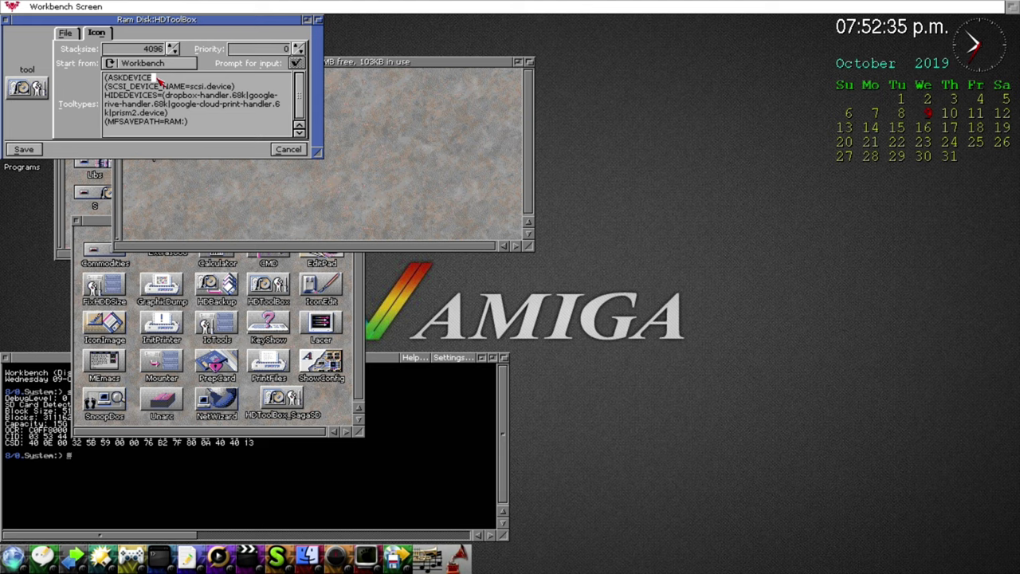
pyautogui.write(')')
# Step: Enable the SCSI_DEVICE_NAME tooltype without parentheses, set it to sagasd.device, and save the icon information
pyautogui.click(110, 87)
pyautogui.press('Delete')
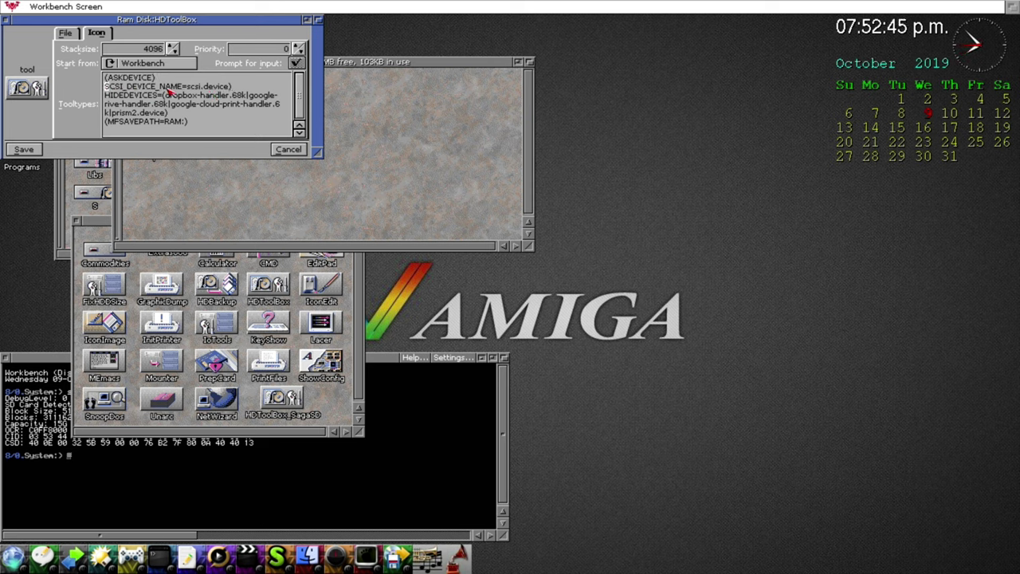
pyautogui.click(234, 88)
pyautogui.press('BackSpace')
pyautogui.write('agas')
pyautogui.press('Delete')
pyautogui.press('Delete')
pyautogui.press('Delete')
pyautogui.write('d')
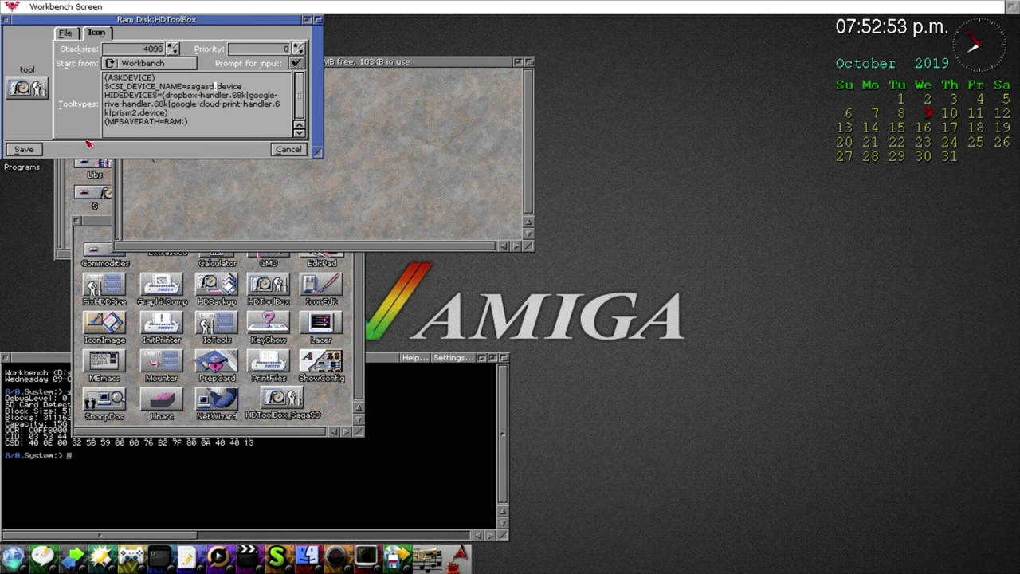
pyautogui.click(33, 151)
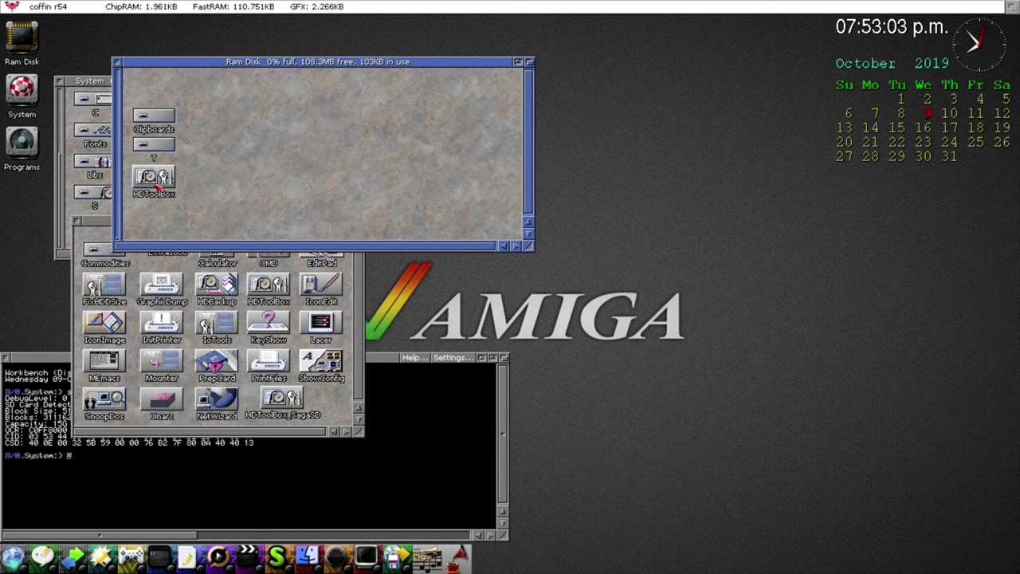
# Step: Rename the HDToolBox copy in the Ram Disk as HDToolBox_SagaSD
pyautogui.rightClick(109, 6)
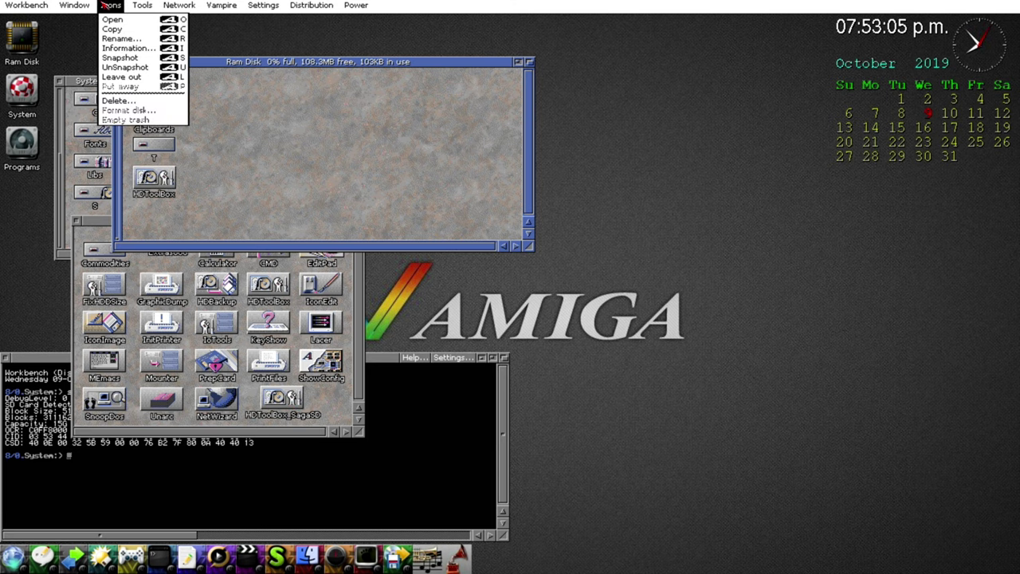
pyautogui.click(120, 36)
pyautogui.click(534, 299)
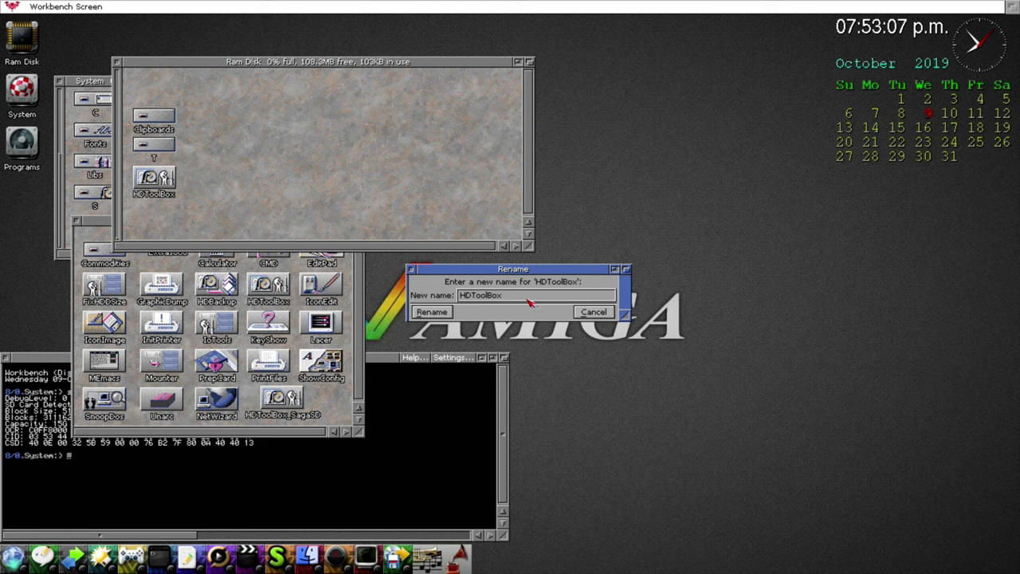
pyautogui.click(517, 296)
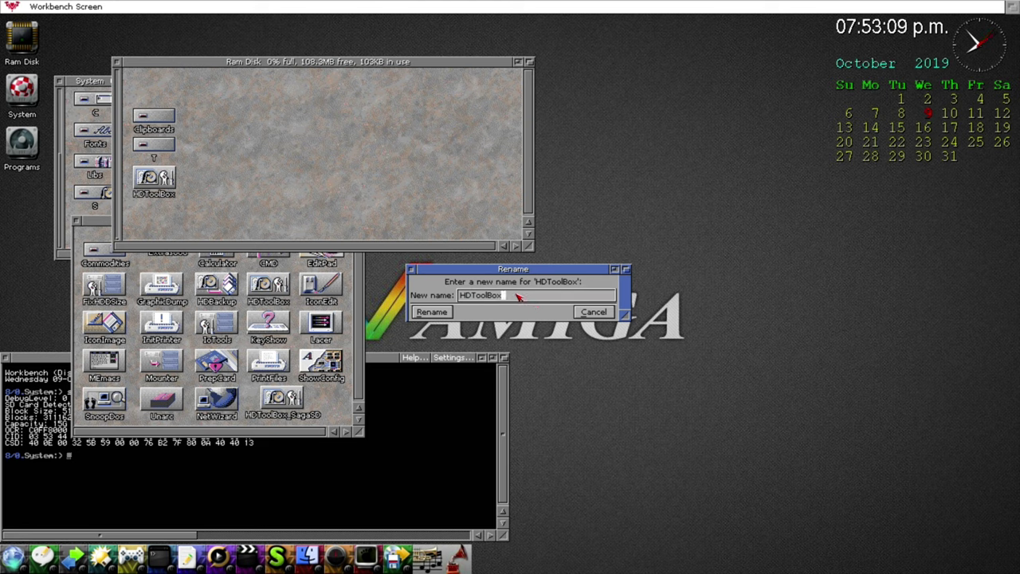
pyautogui.write('_sagaSD')
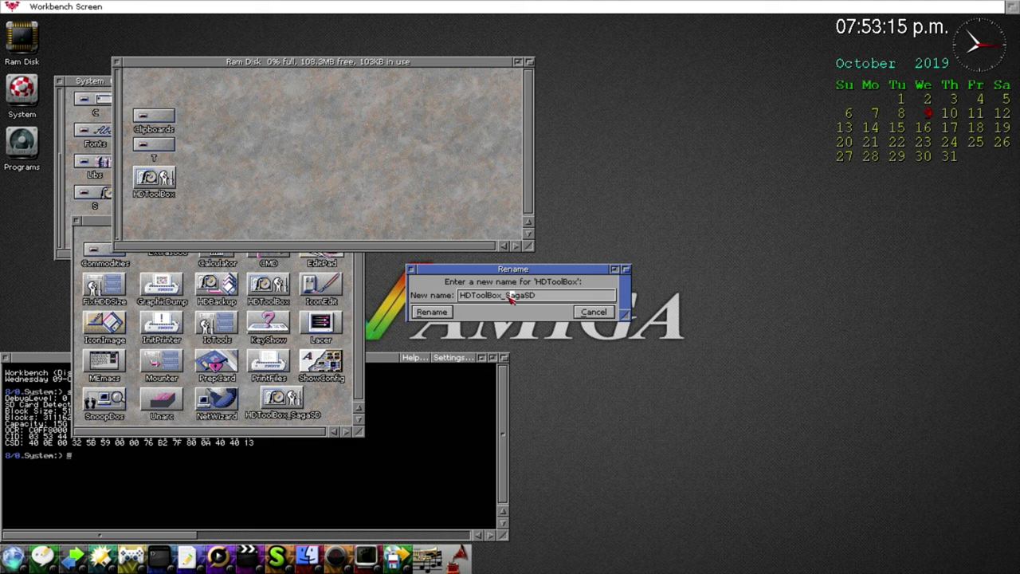
pyautogui.press('Return')
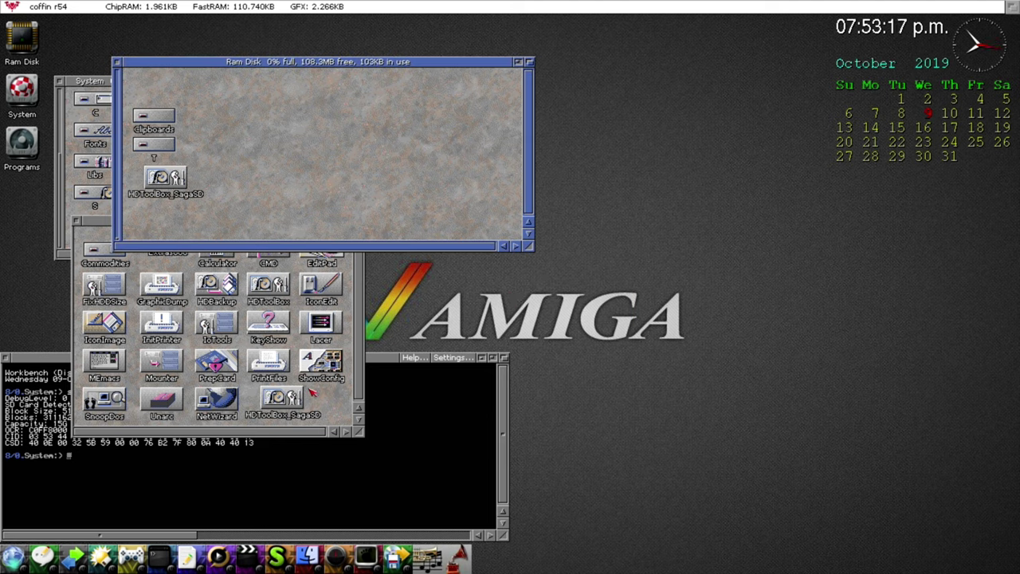
# Step: Copy HDToolBox_SagaSD from the Ram Disk into the Tools drawer, replacing all existing files, and close the Ram Disk window
pyautogui.moveTo(181, 183); pyautogui.dragTo(320, 396)
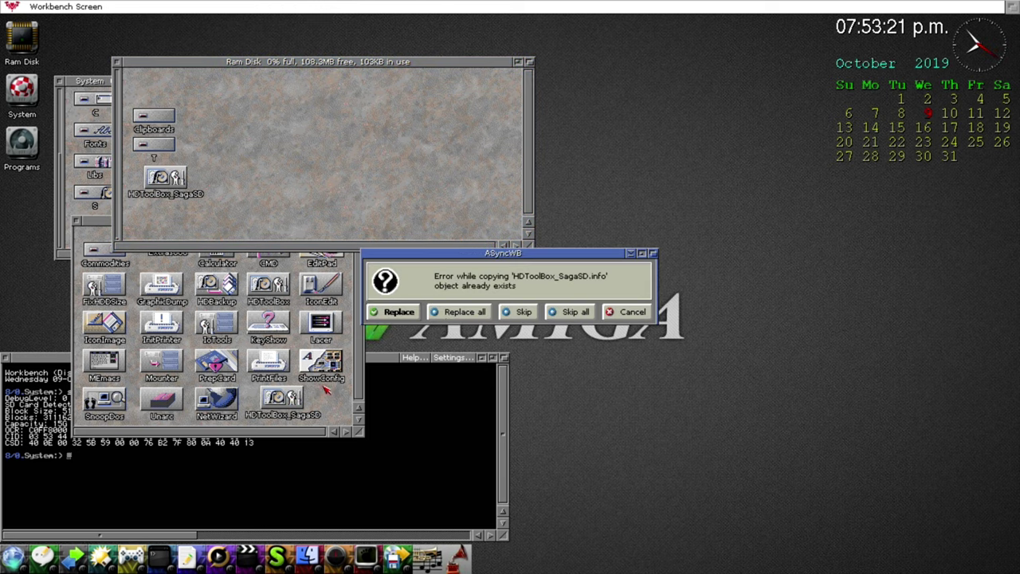
pyautogui.click(458, 313)
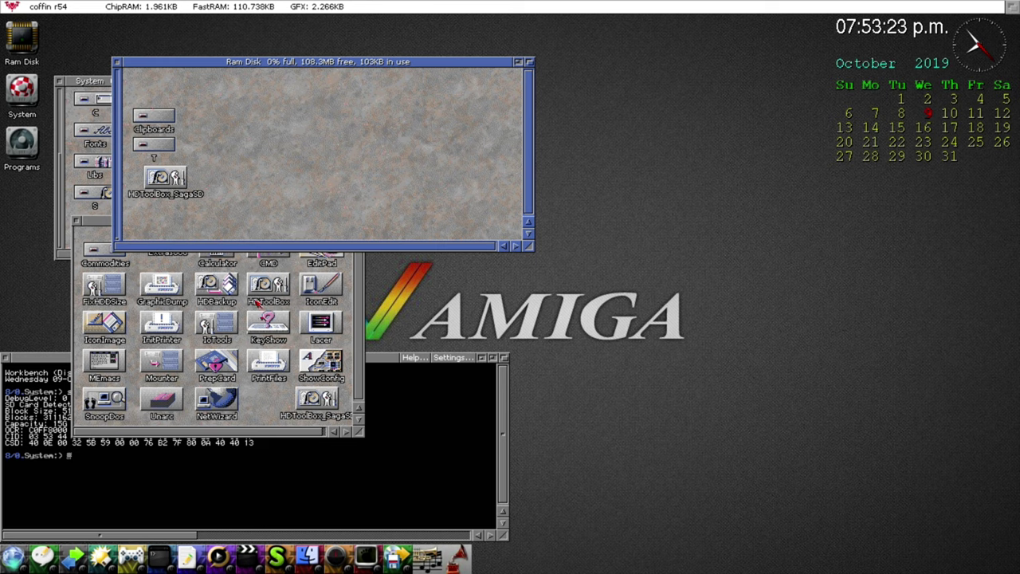
pyautogui.click(117, 62)
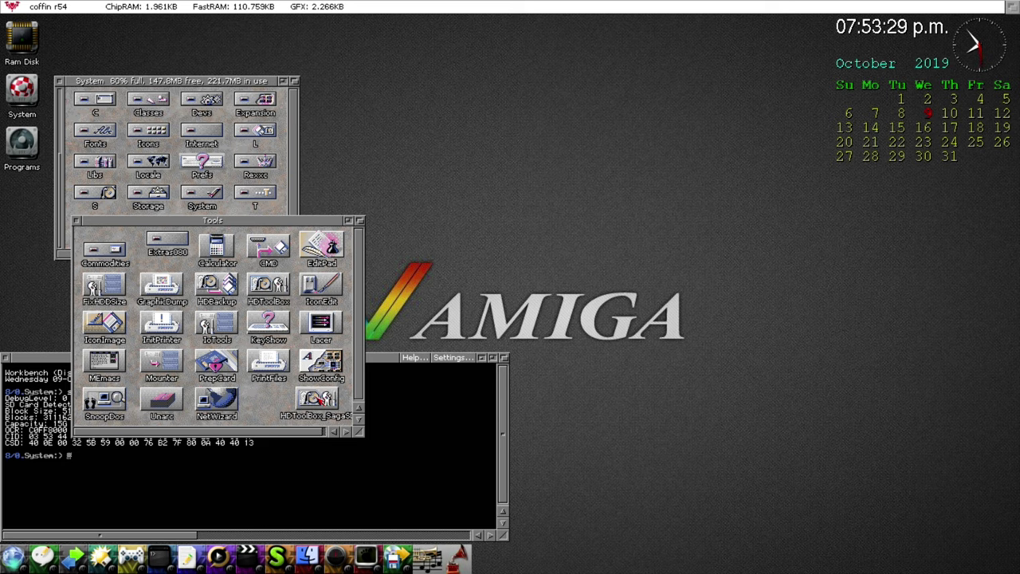
# Step: Line up the HDToolBox_SagaSD icon inside Tools, then close the System window and move the Tools window clear of the shell
pyautogui.moveTo(355, 411); pyautogui.dragTo(325, 417)
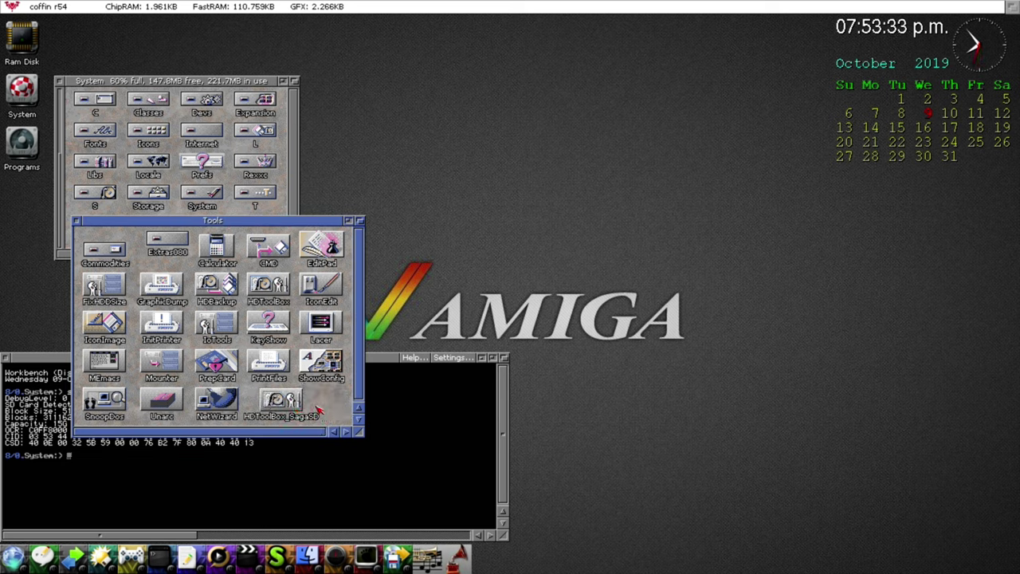
pyautogui.click(59, 81)
pyautogui.moveTo(183, 219); pyautogui.dragTo(158, 57)
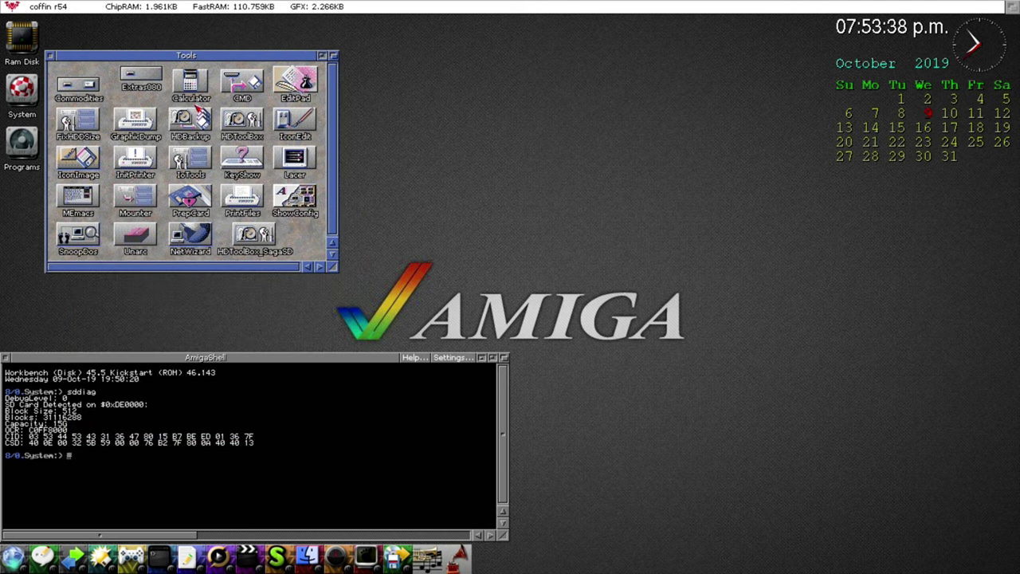
# Step: Launch HDToolBox_SagaSD, install the Vampire SAGA-SD drive with its default definition, and close the shell
pyautogui.doubleClick(259, 236)
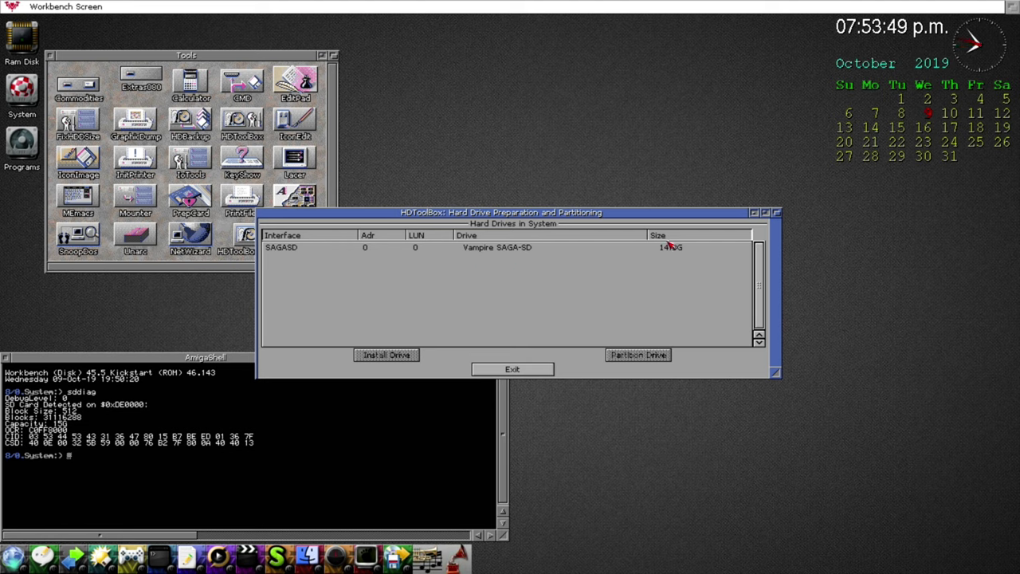
pyautogui.click(515, 250)
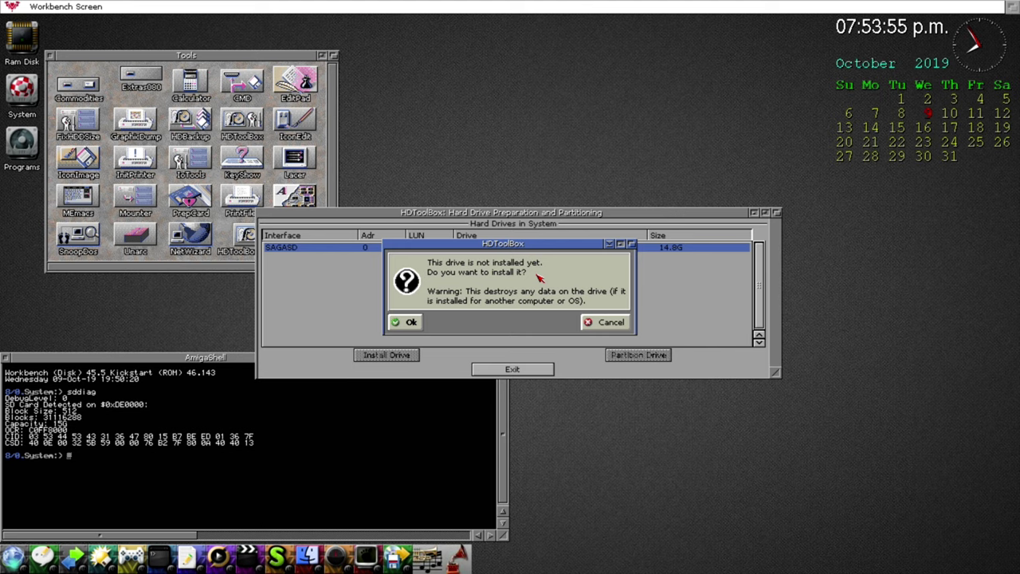
pyautogui.click(410, 322)
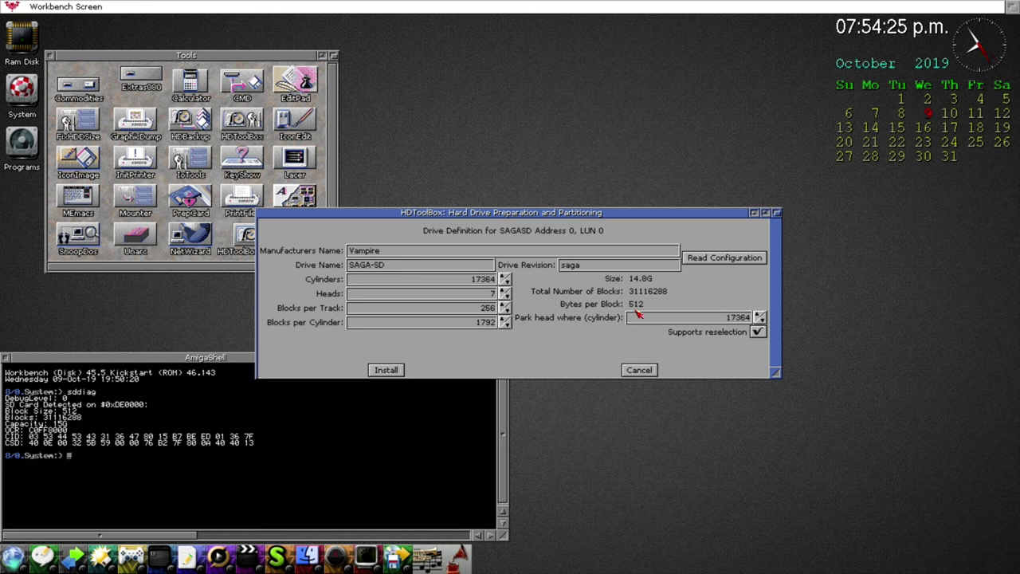
pyautogui.click(386, 370)
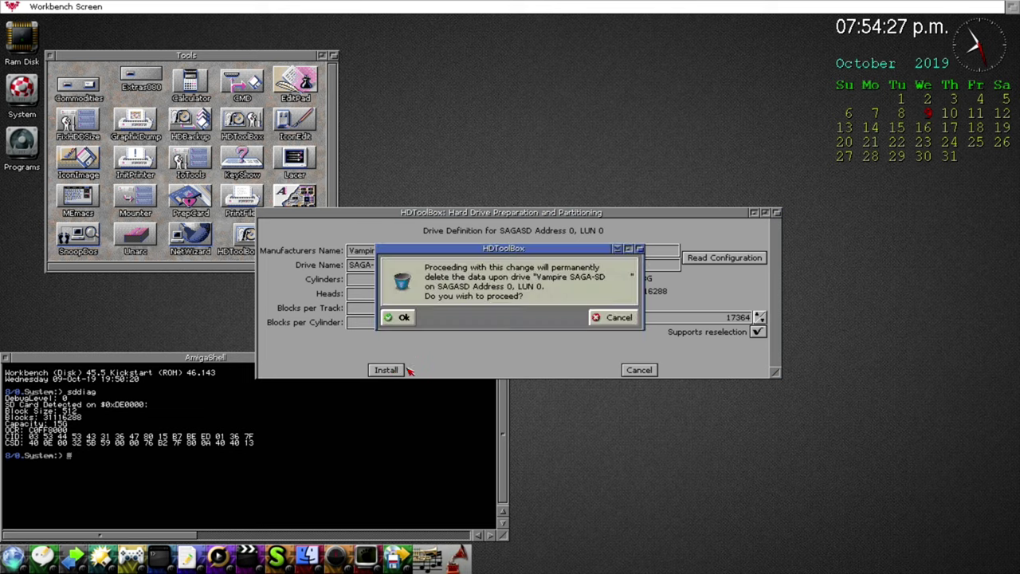
pyautogui.click(406, 321)
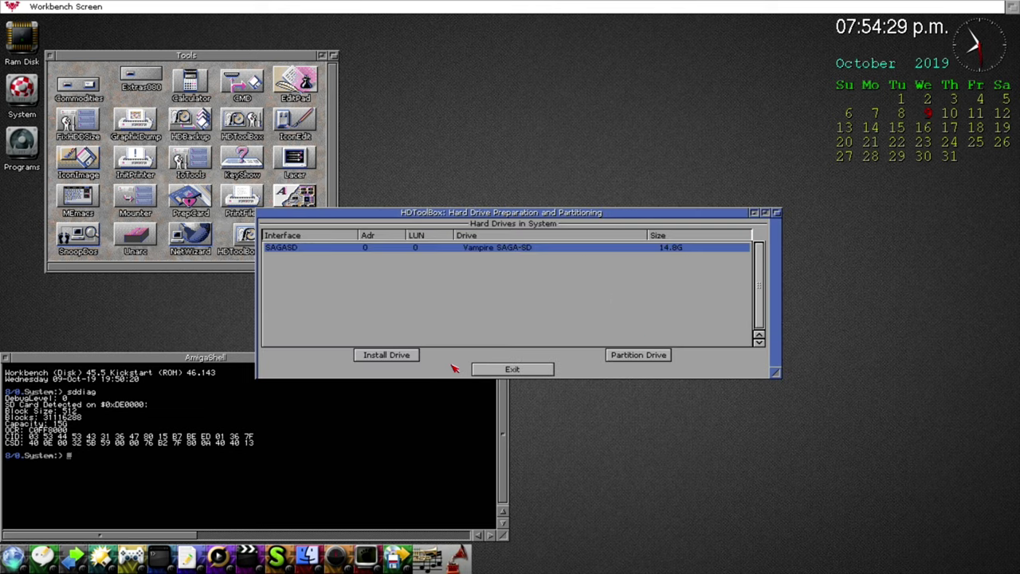
pyautogui.click(4, 357)
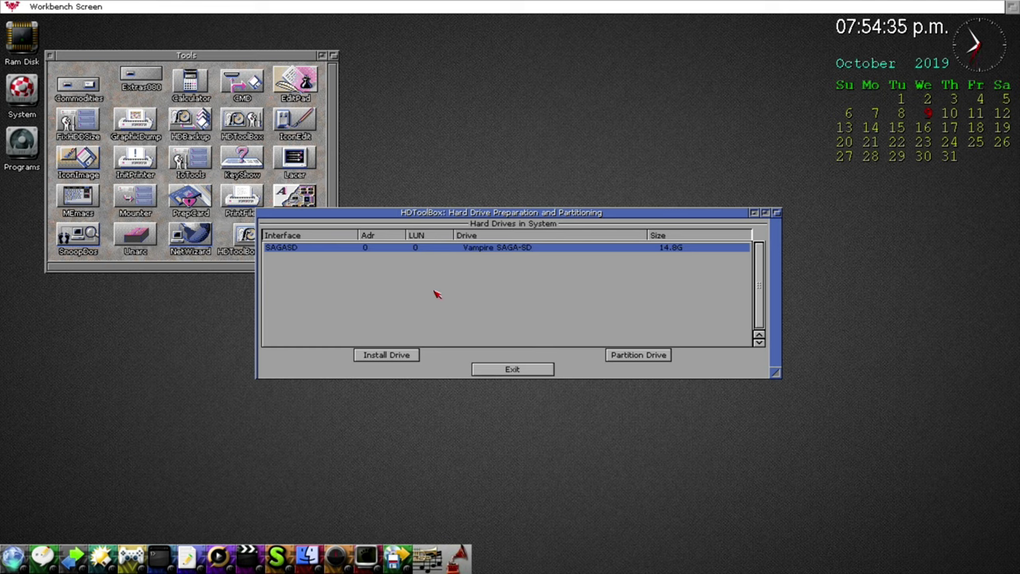
# Step: Partition the SAGA-SD drive: delete the last three default partitions and extend VDH0 to the end of the drive
pyautogui.click(649, 356)
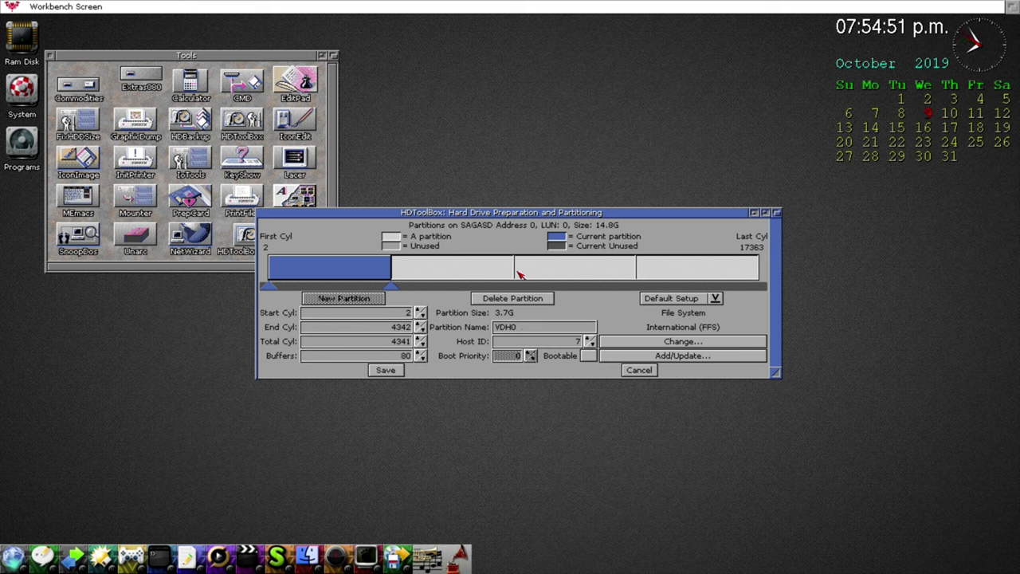
pyautogui.click(464, 277)
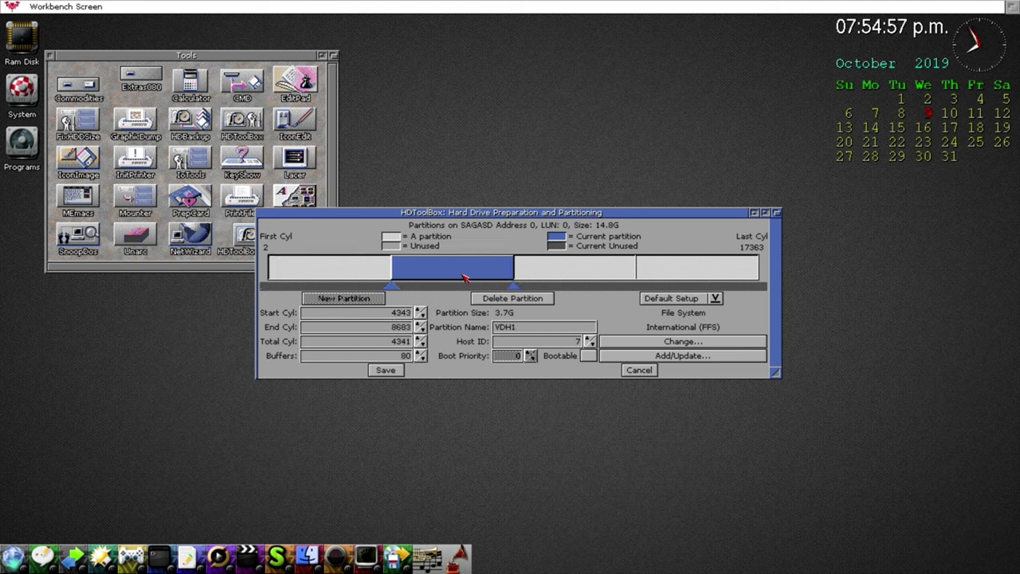
pyautogui.click(505, 299)
pyautogui.click(537, 300)
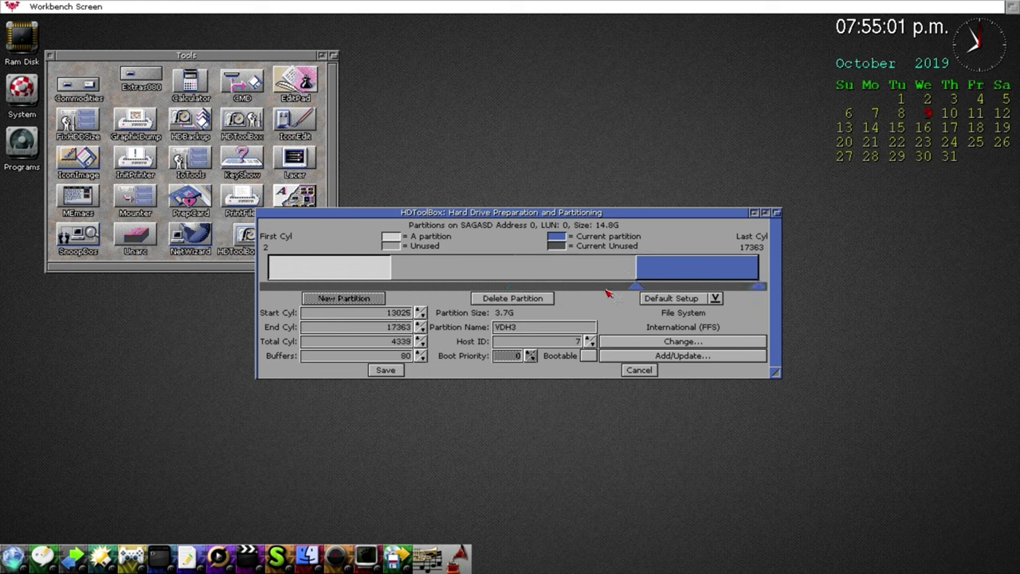
pyautogui.click(546, 300)
pyautogui.click(366, 268)
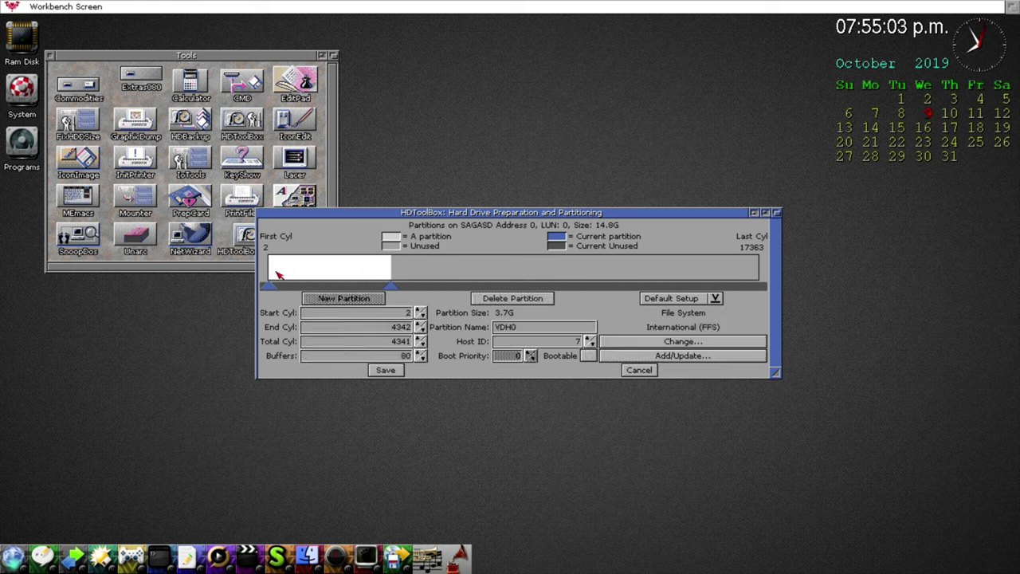
pyautogui.moveTo(395, 287); pyautogui.dragTo(802, 291)
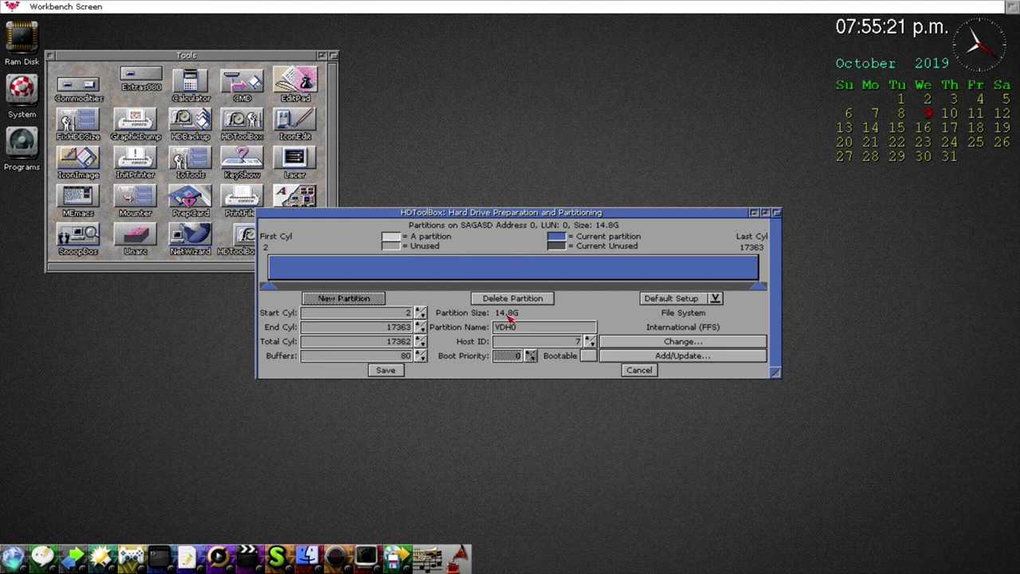
# Step: Rename the VDH0 partition as SD0
pyautogui.click(530, 328)
pyautogui.press('BackSpace')
pyautogui.press('BackSpace')
pyautogui.press('BackSpace')
pyautogui.press('BackSpace')
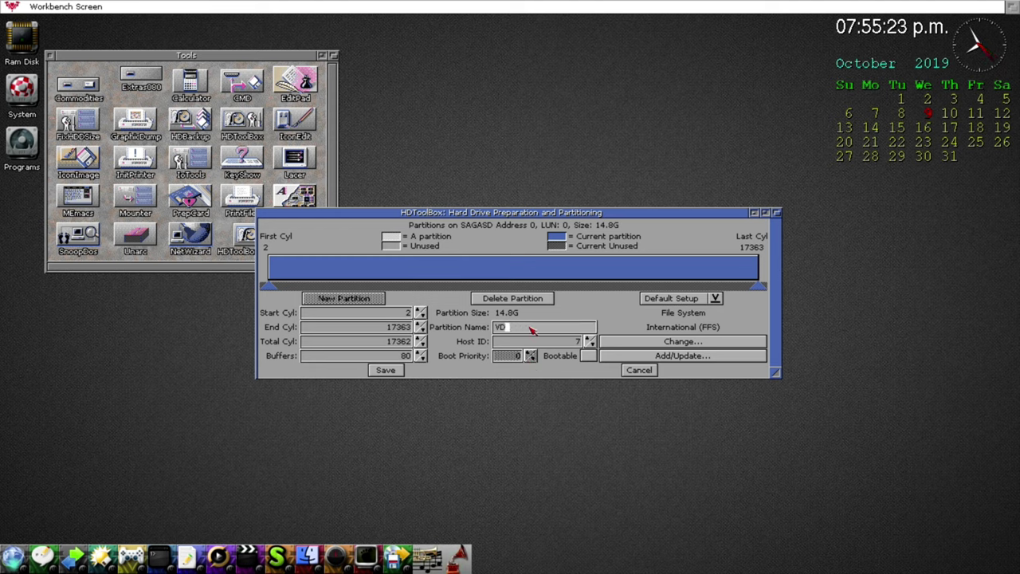
pyautogui.write('SD0')
pyautogui.press('Return')
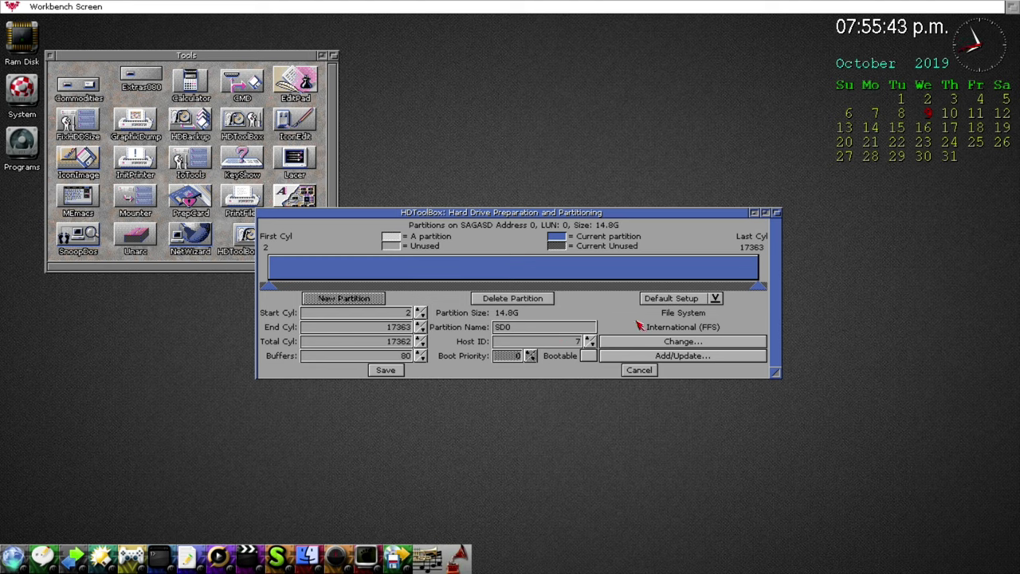
# Step: Delete the FastFileSystem entry from the drive's file systems and add pfs3aio from L: as the new file system
pyautogui.click(679, 356)
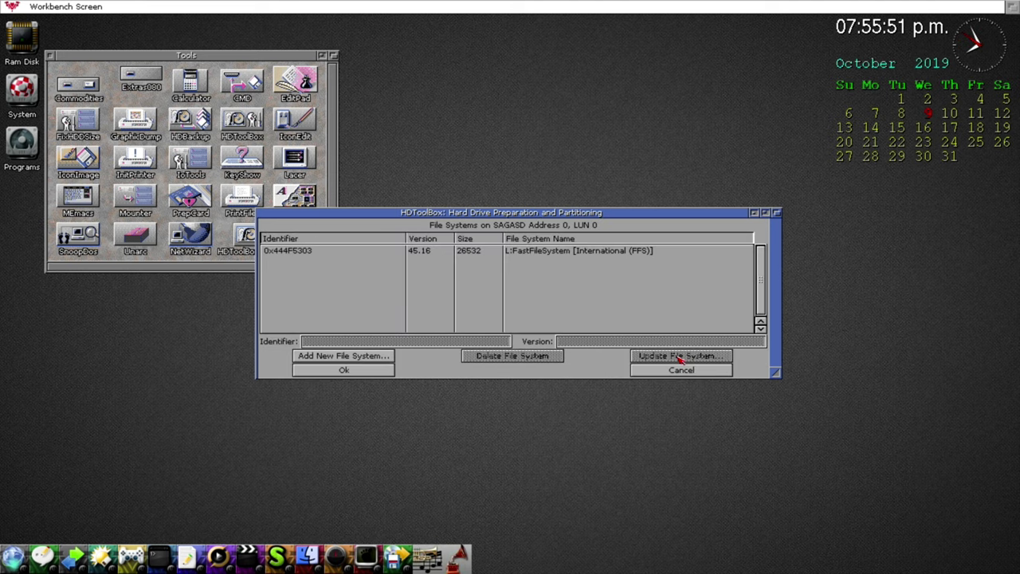
pyautogui.click(426, 255)
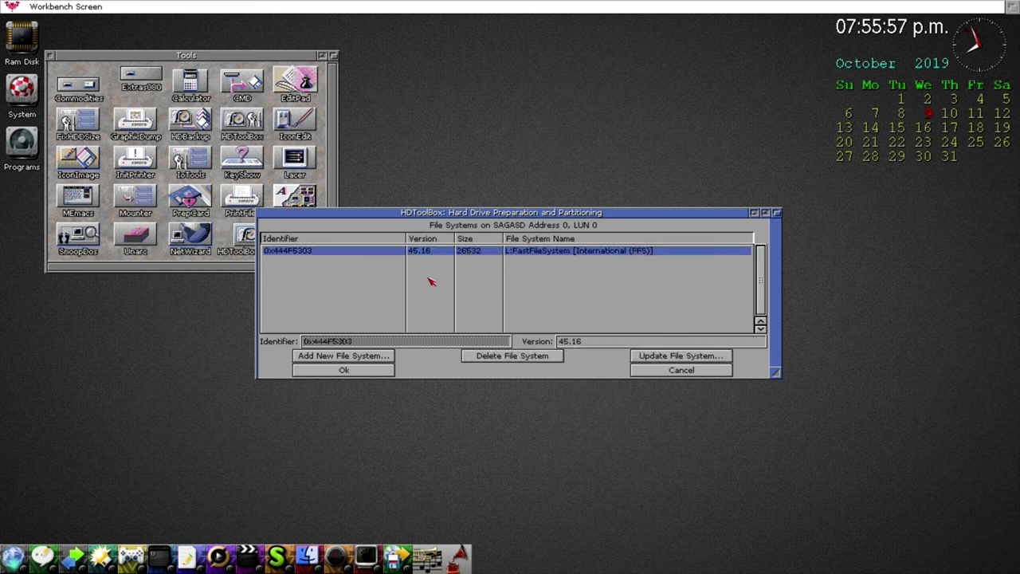
pyautogui.click(513, 357)
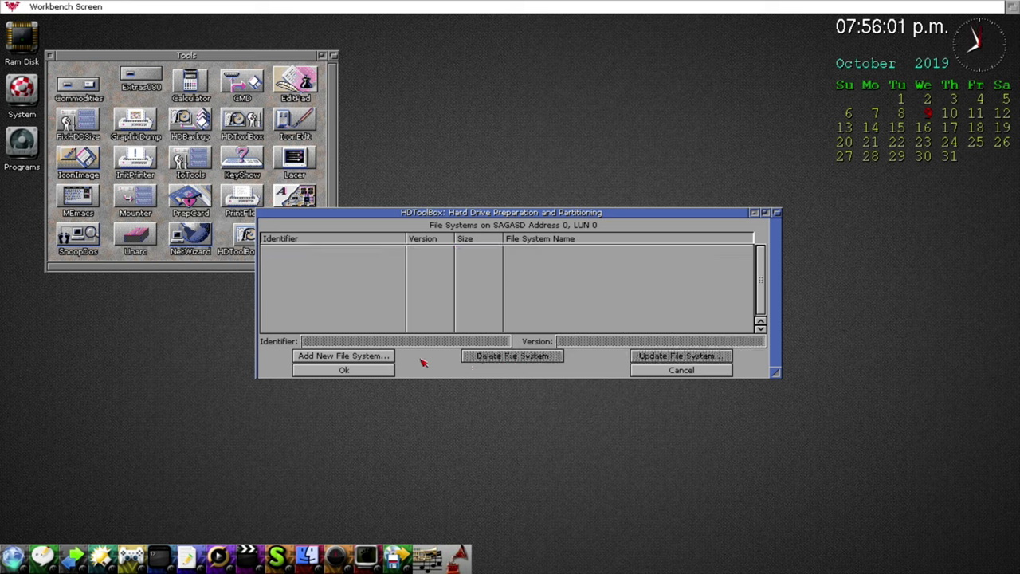
pyautogui.click(347, 360)
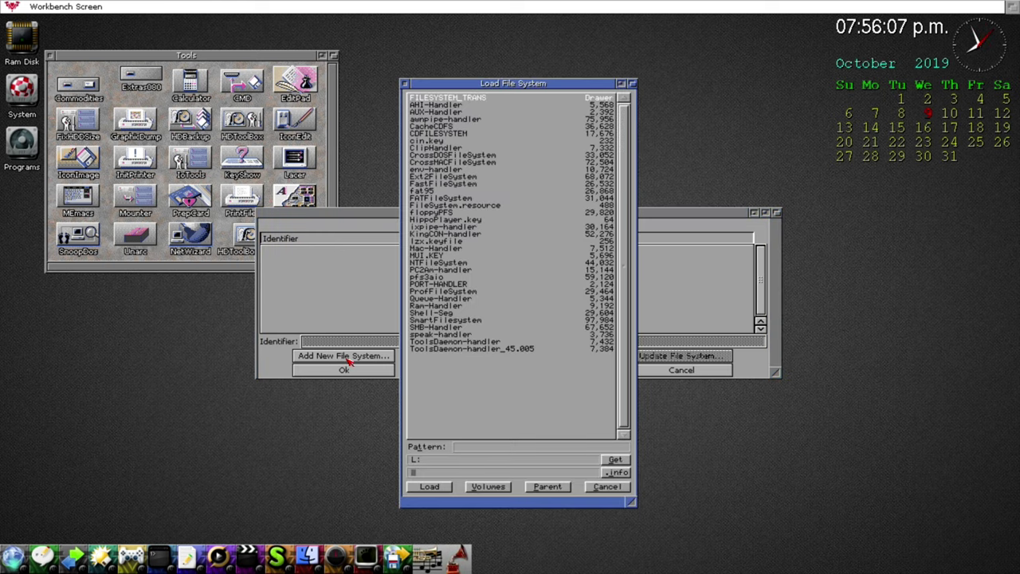
pyautogui.click(434, 462)
pyautogui.click(437, 277)
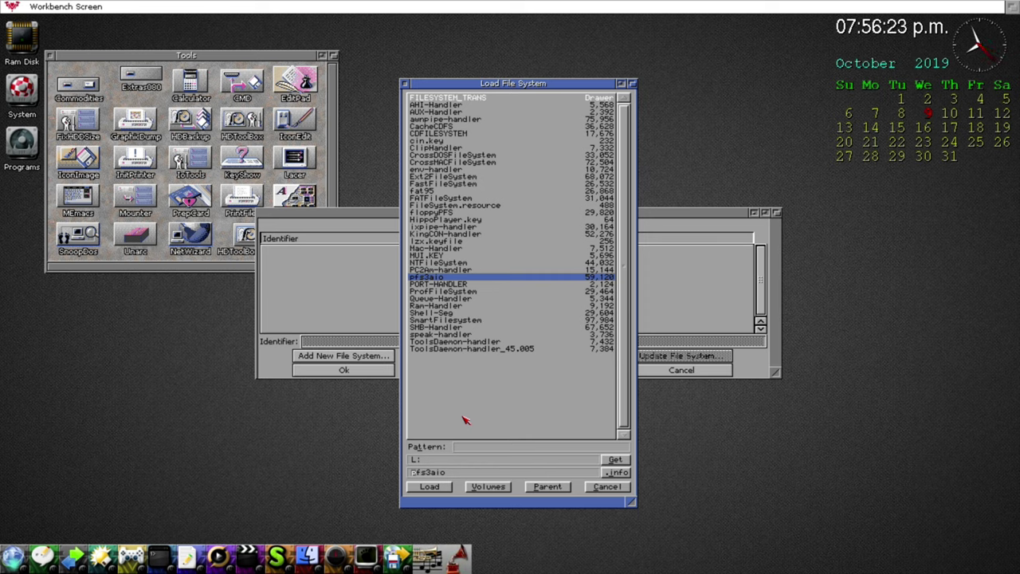
pyautogui.click(431, 486)
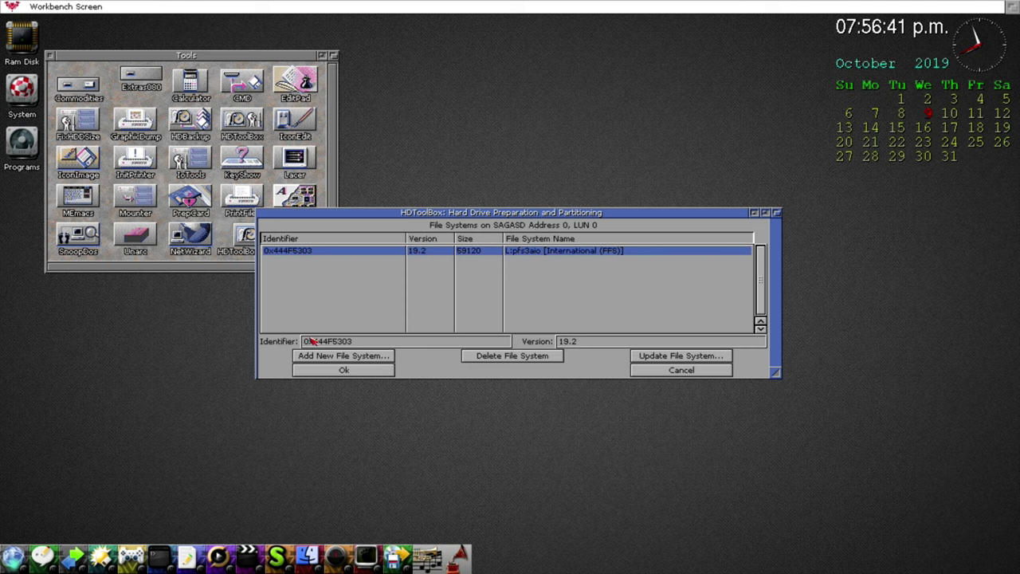
# Step: Set the identifier of the pfs3aio file system to 0x50445303
pyautogui.click(358, 343)
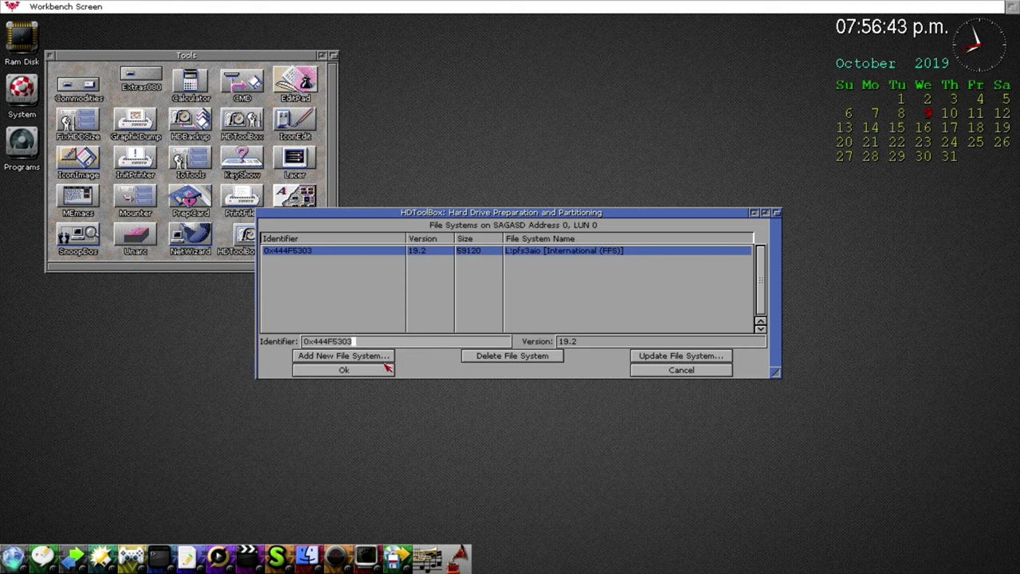
pyautogui.press('BackSpace')
pyautogui.press('BackSpace')
pyautogui.press('BackSpace')
pyautogui.press('BackSpace')
pyautogui.press('BackSpace')
pyautogui.press('BackSpace')
pyautogui.press('BackSpace')
pyautogui.press('BackSpace')
pyautogui.write('504')
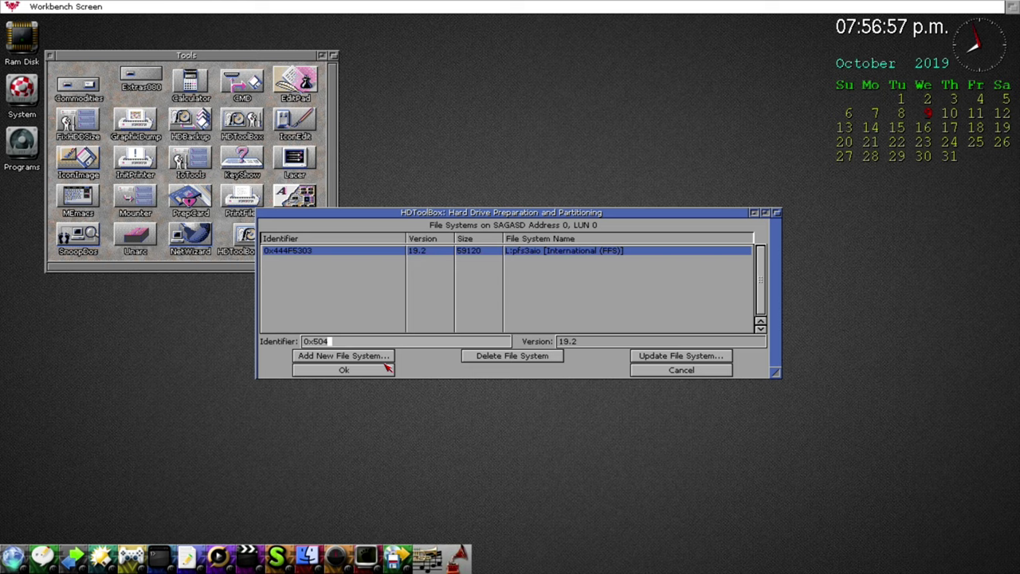
pyautogui.write('45303')
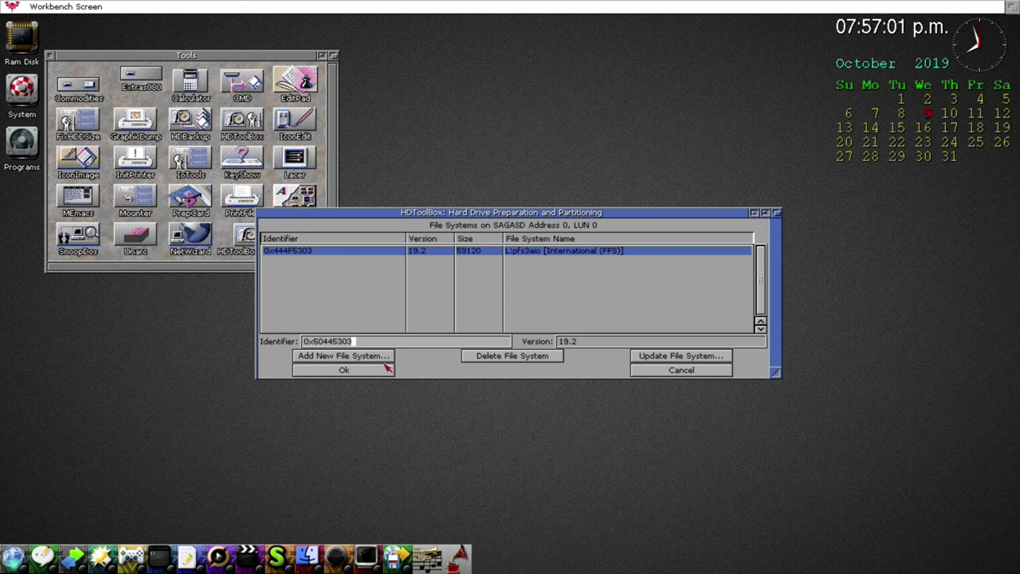
pyautogui.press('Return')
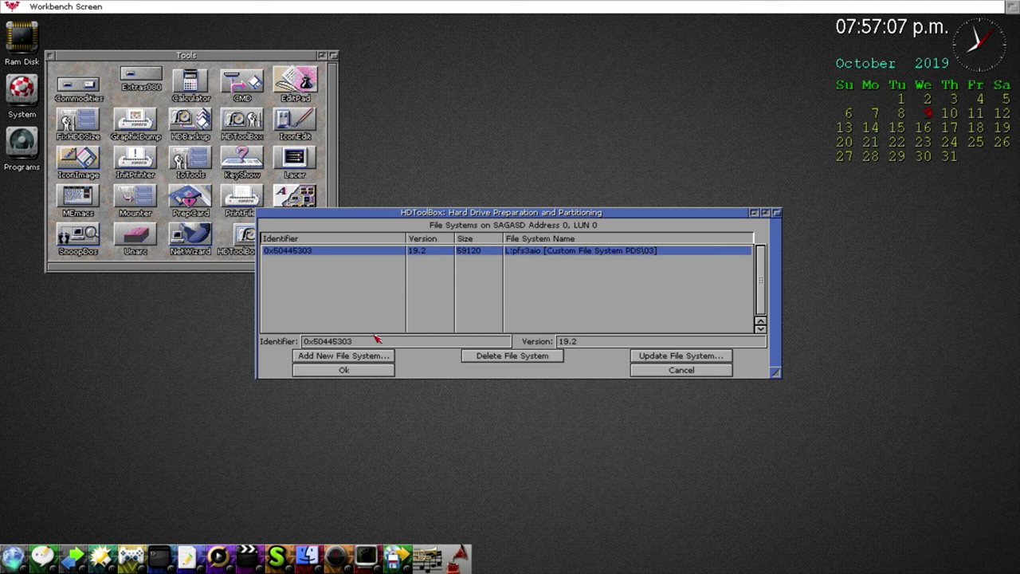
# Step: Try 0x50465303 as the pfs3aio file system identifier and restore 0x50445303
pyautogui.click(335, 342)
pyautogui.press('BackSpace')
pyautogui.write('6')
pyautogui.press('Return')
pyautogui.click(334, 342)
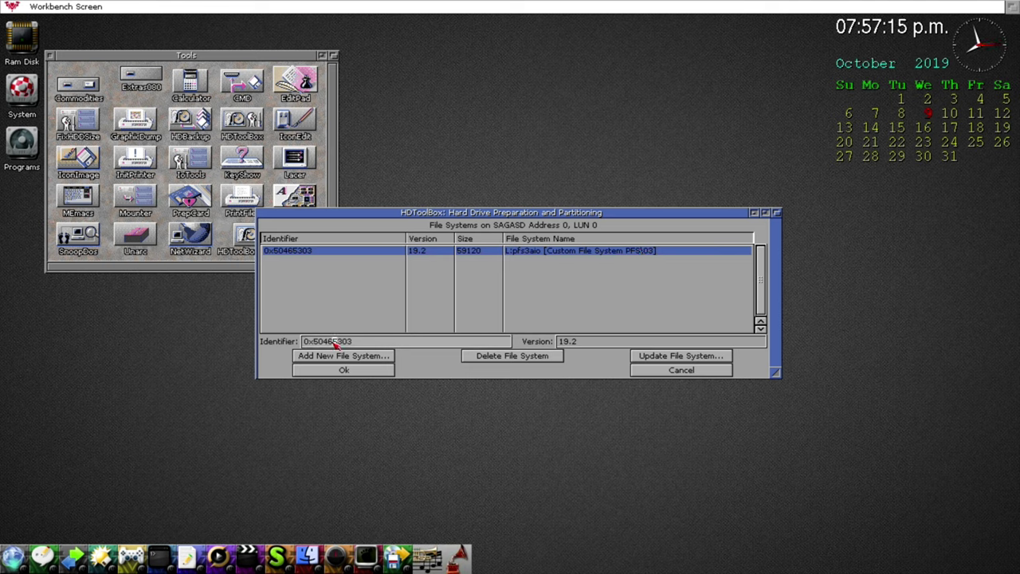
pyautogui.press('Return')
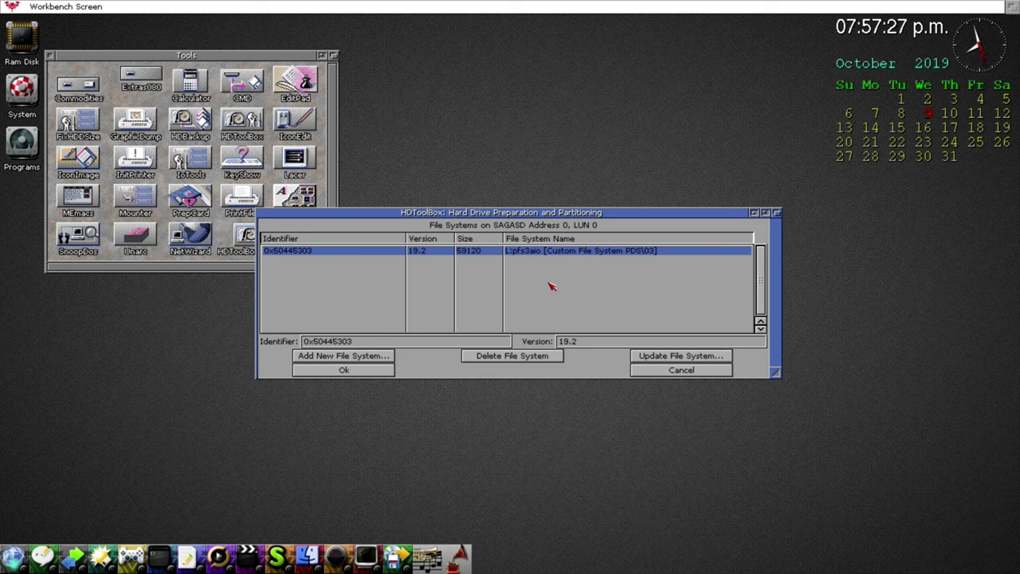
# Step: Accept the file system list and change the SD0 partition's file system to PDS\03
pyautogui.click(361, 372)
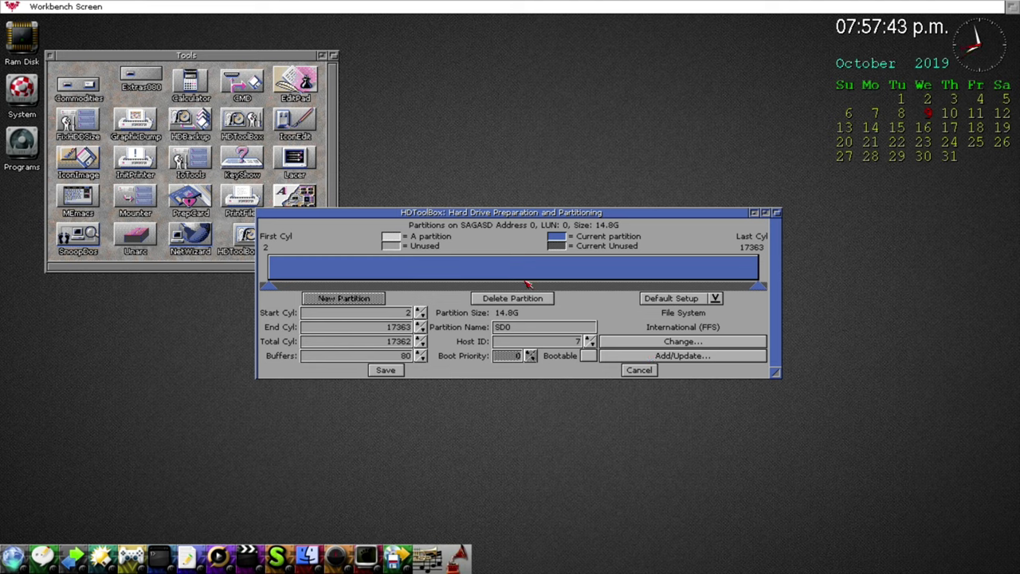
pyautogui.click(655, 342)
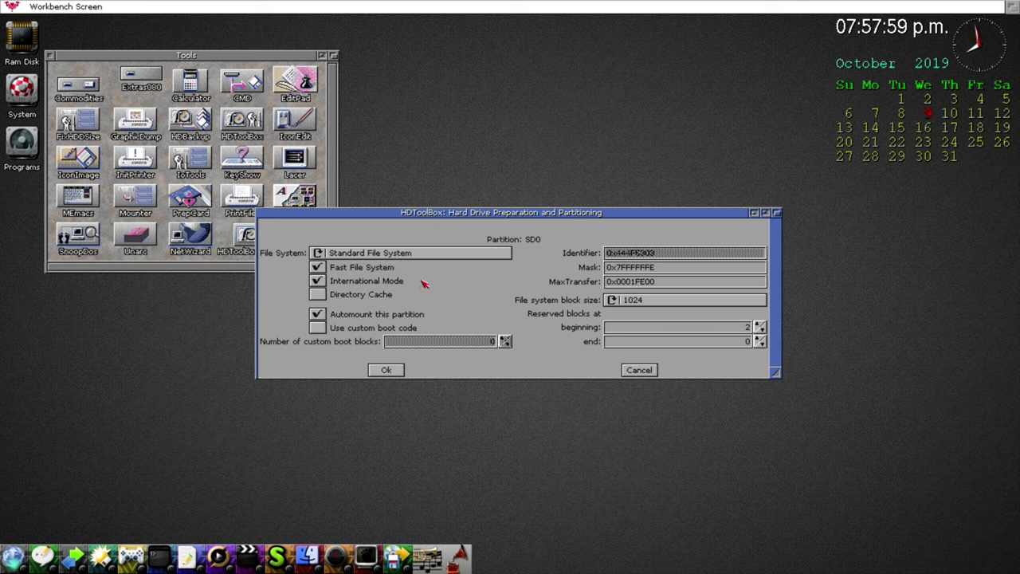
pyautogui.click(411, 253)
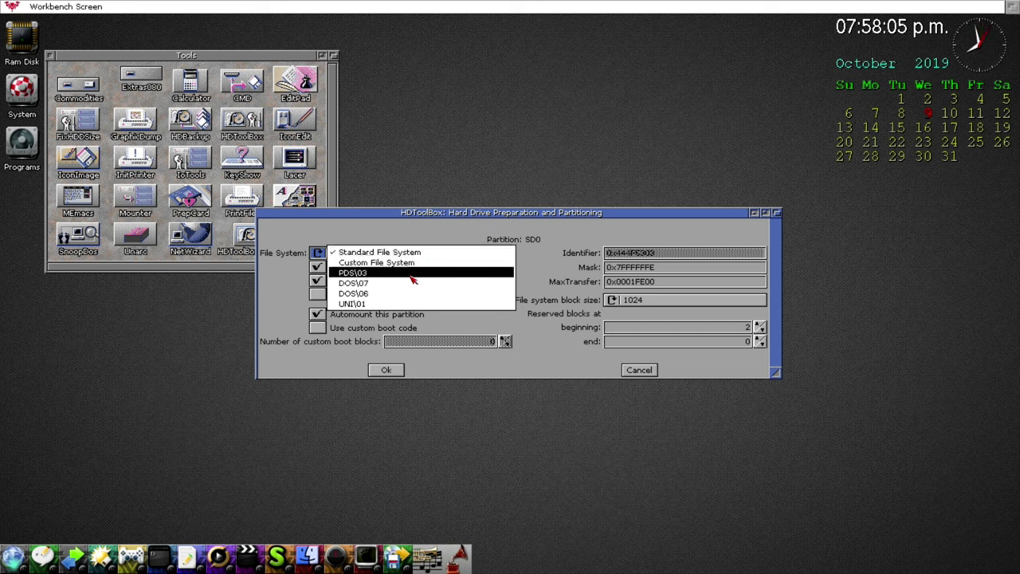
pyautogui.click(412, 280)
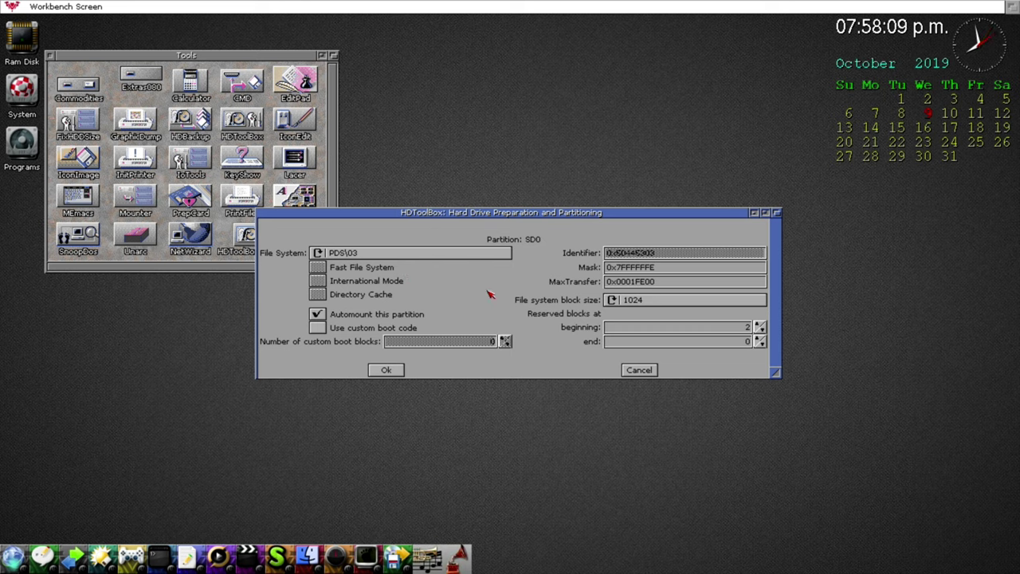
pyautogui.click(388, 371)
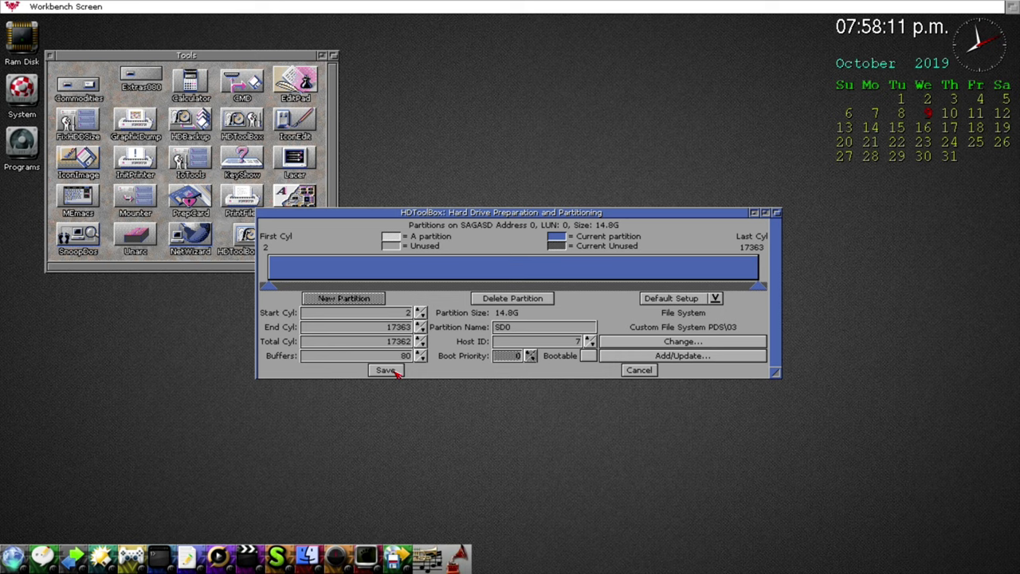
# Step: Set the SD0 partition's buffers to 150
pyautogui.click(406, 358)
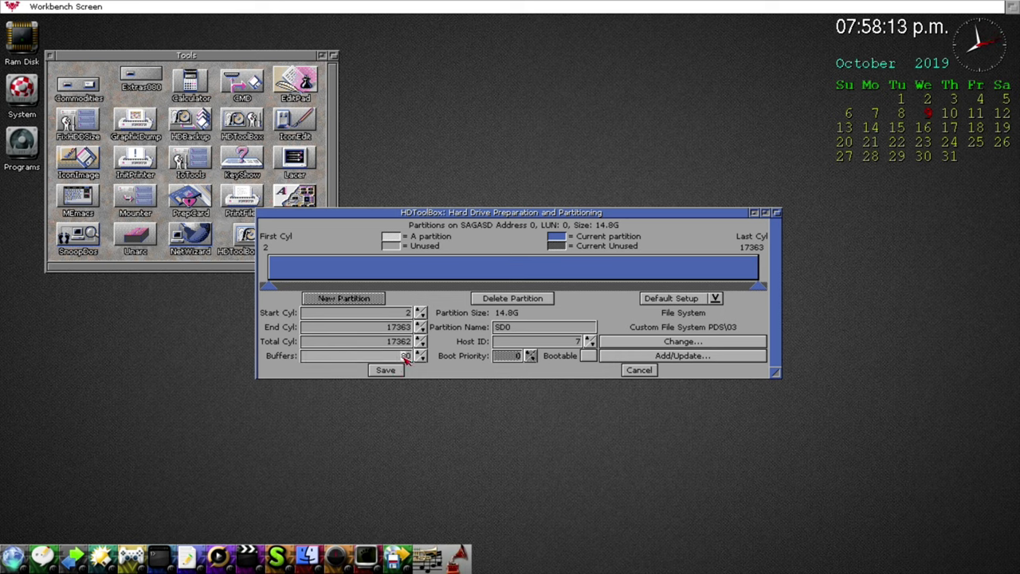
pyautogui.press('BackSpace')
pyautogui.press('BackSpace')
pyautogui.press('Return')
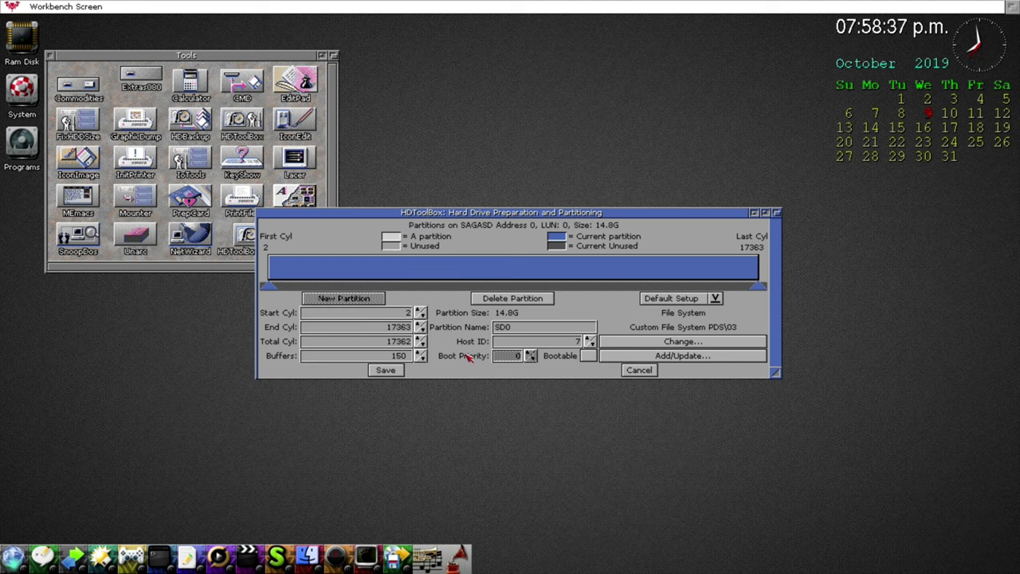
# Step: Save the partition changes to the SAGA-SD drive, then exit HDToolBox with a reboot
pyautogui.click(385, 370)
pyautogui.click(402, 325)
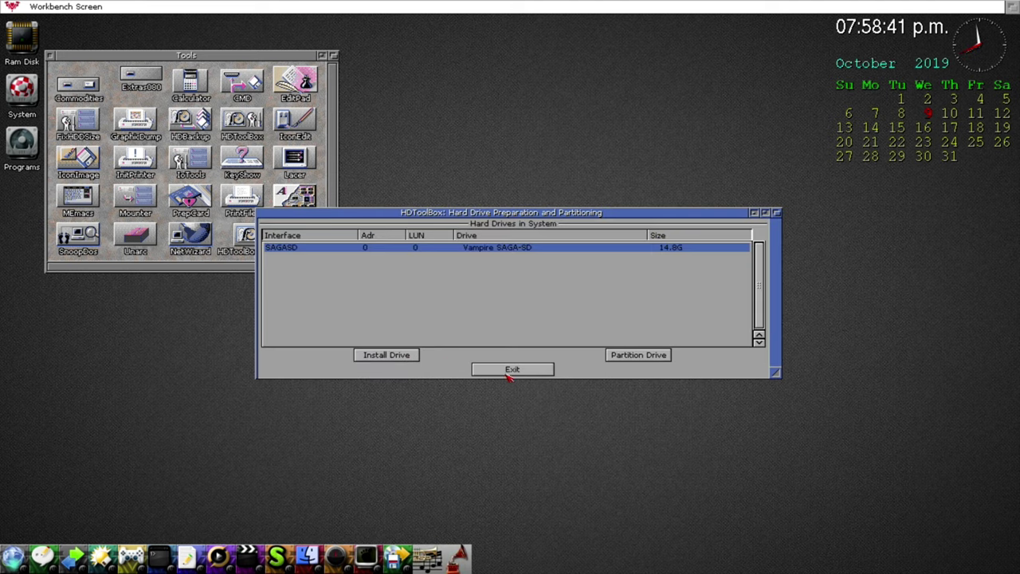
pyautogui.click(511, 370)
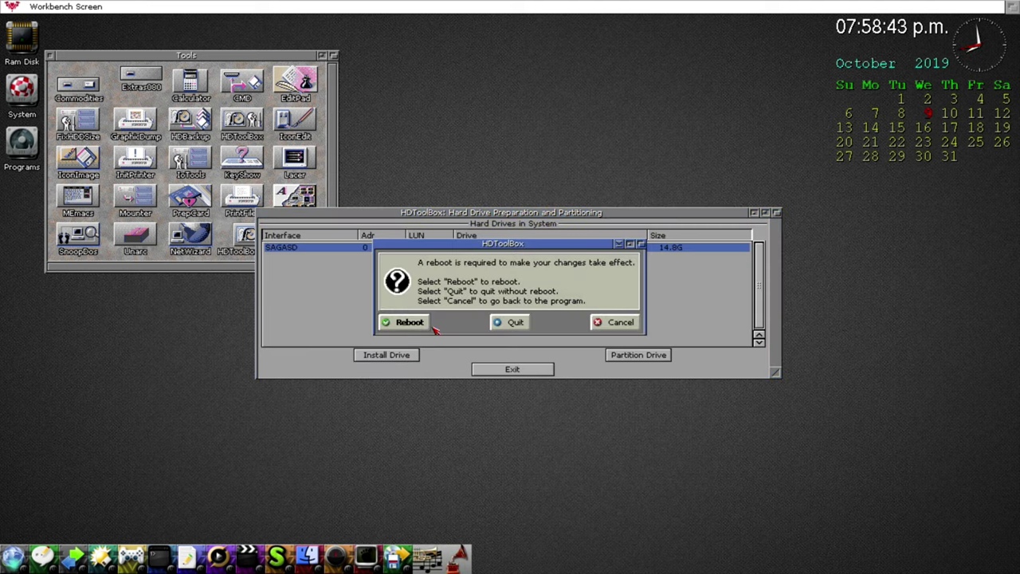
pyautogui.click(410, 322)
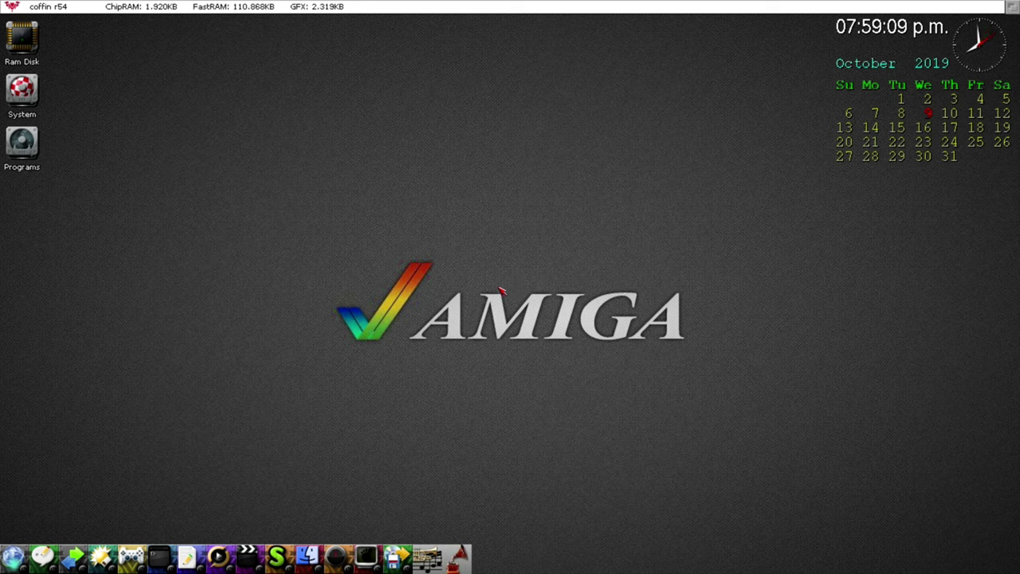
# Step: Open the System volume and the System drawer inside it, closing any other drawer opened on the way
pyautogui.click(24, 99)
pyautogui.click(24, 99)
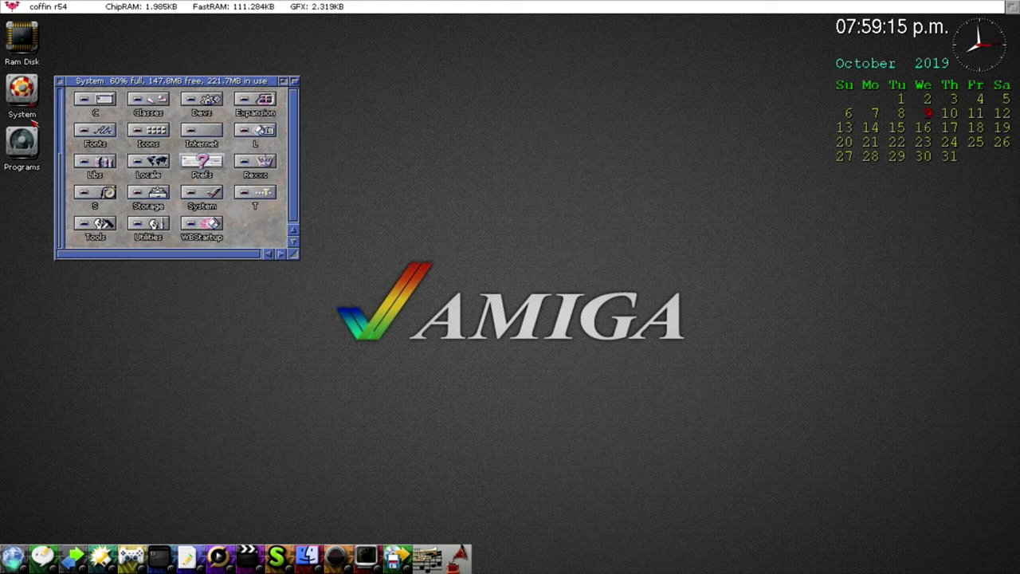
pyautogui.doubleClick(159, 227)
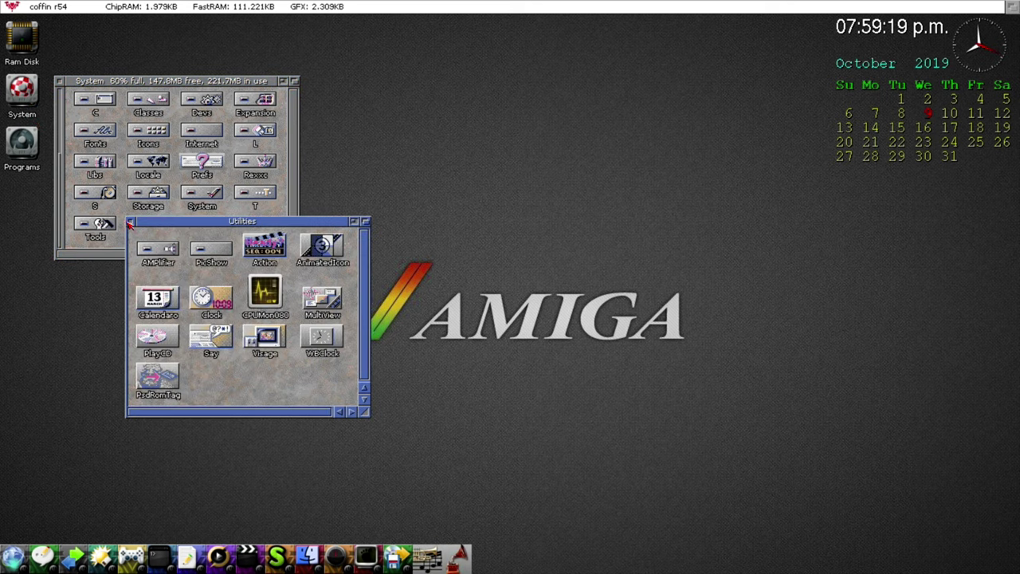
pyautogui.click(130, 222)
pyautogui.doubleClick(94, 228)
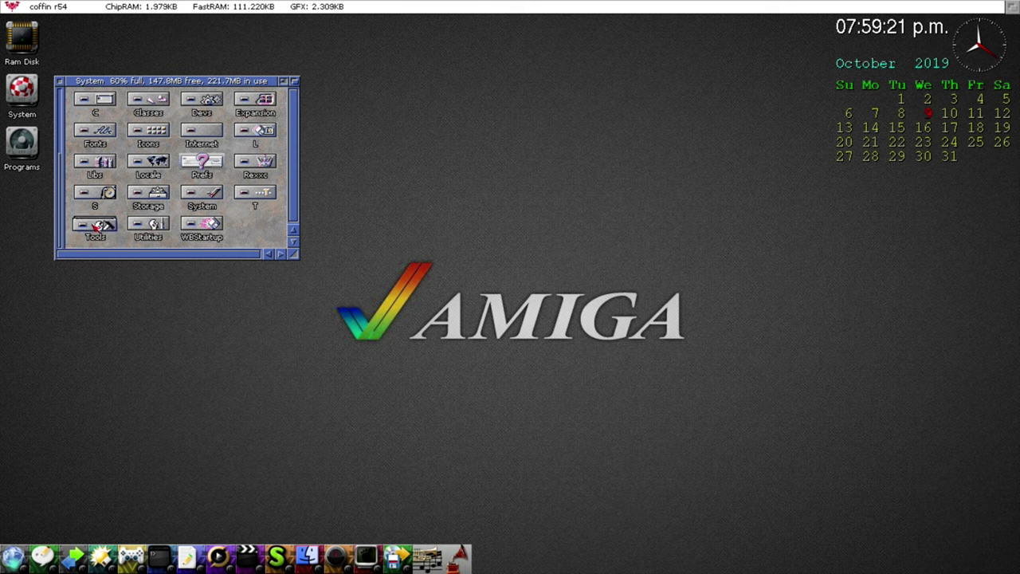
pyautogui.click(77, 221)
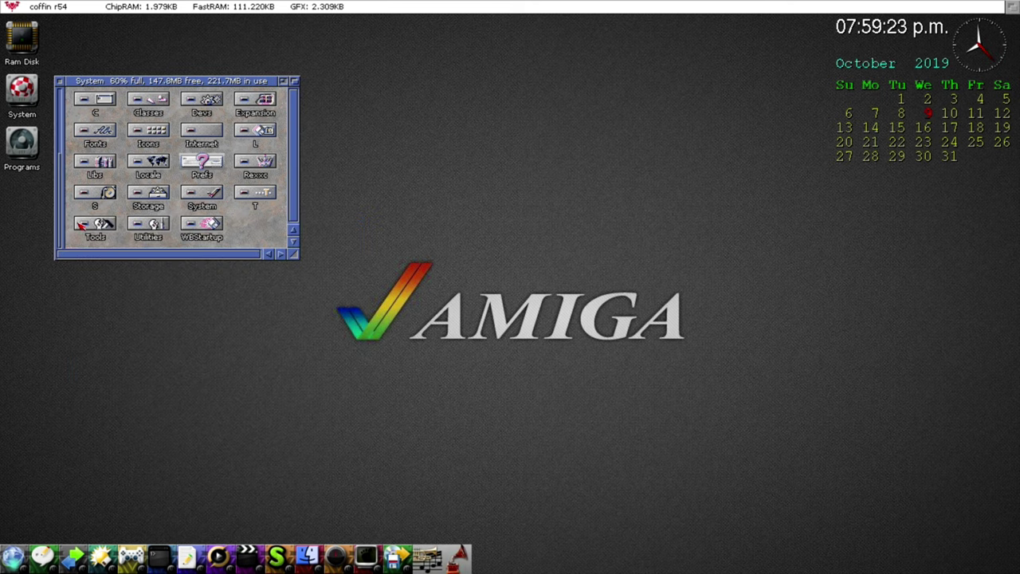
pyautogui.doubleClick(205, 196)
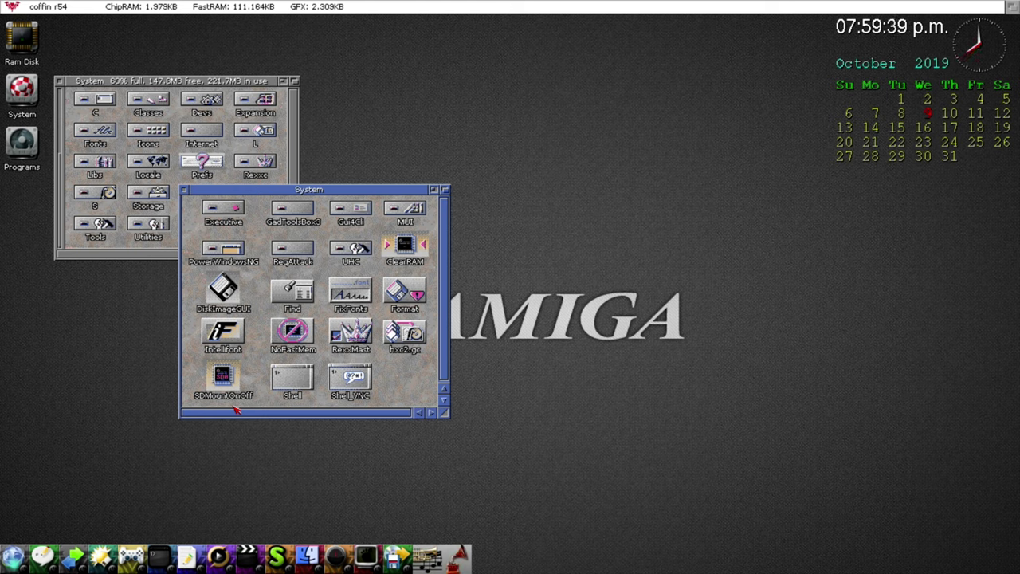
# Step: Examine the drivers in the Devs/DOSDrivers drawer, and close the DOSDrivers, Devs and System volume windows
pyautogui.doubleClick(206, 112)
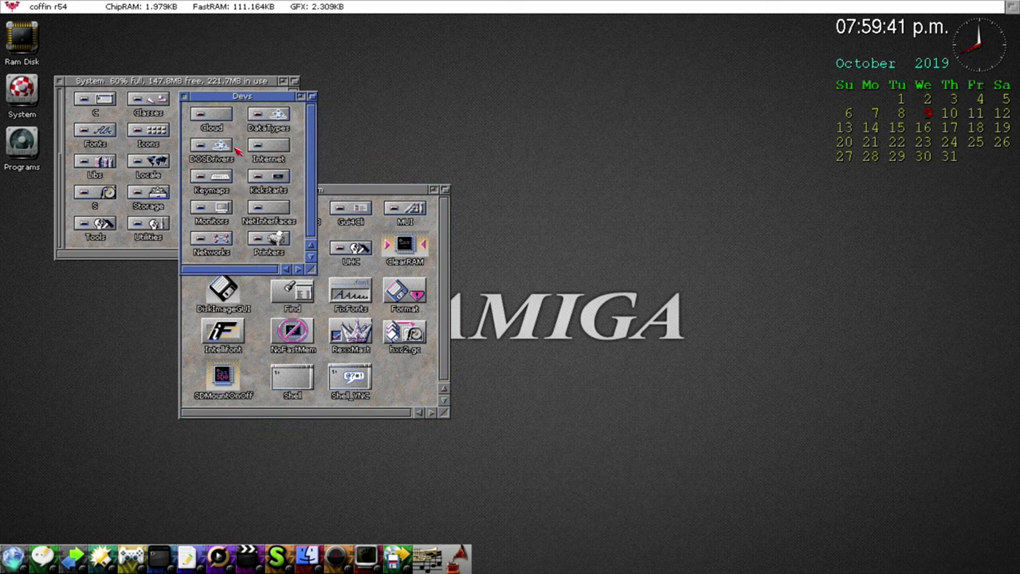
pyautogui.doubleClick(225, 152)
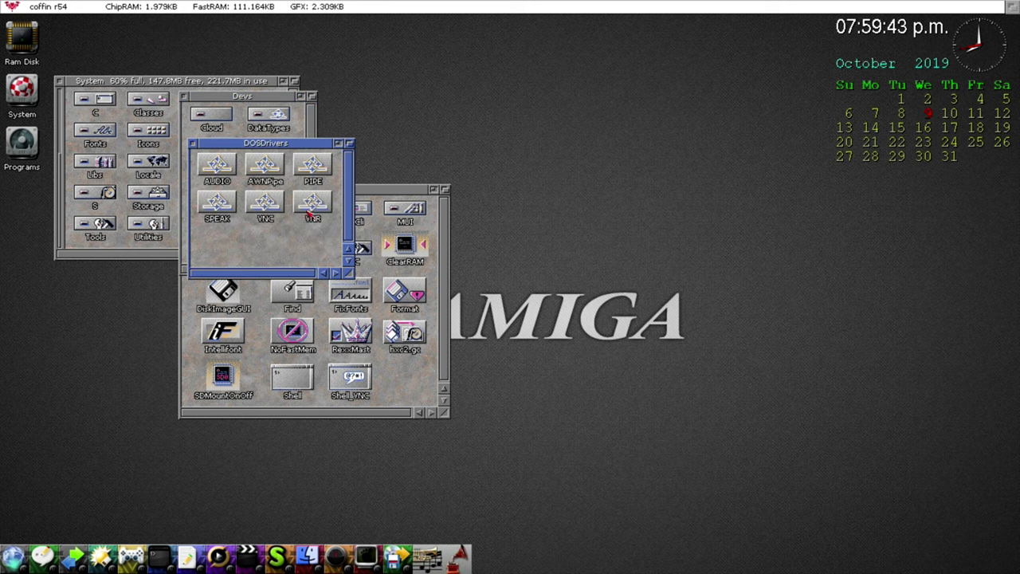
pyautogui.click(193, 144)
pyautogui.click(184, 97)
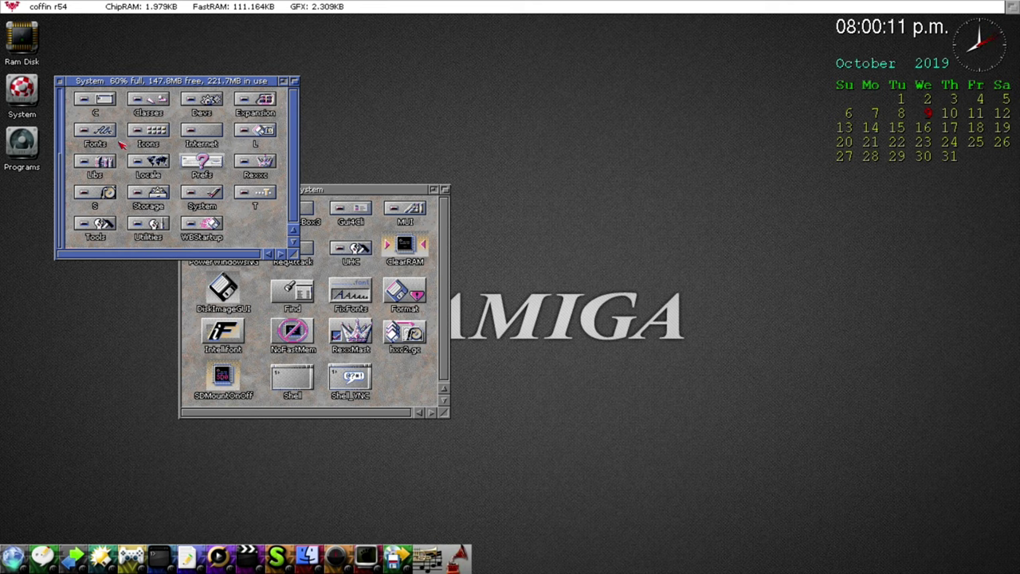
pyautogui.click(59, 82)
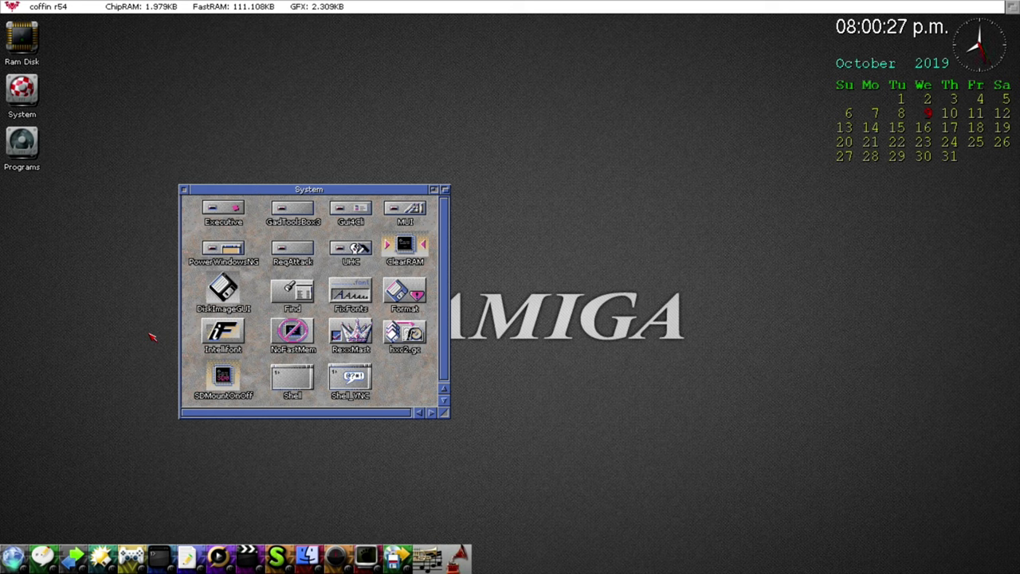
# Step: Run SDMountOnOff from the System drawer, and list RAM: in place of System: in the two-pane file manager
pyautogui.doubleClick(233, 386)
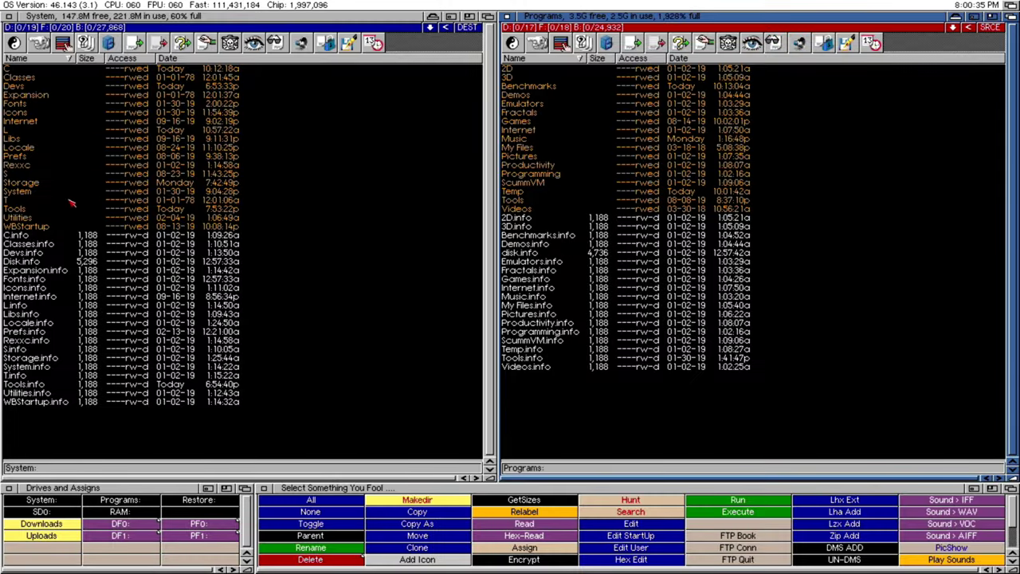
pyautogui.click(71, 446)
pyautogui.click(119, 511)
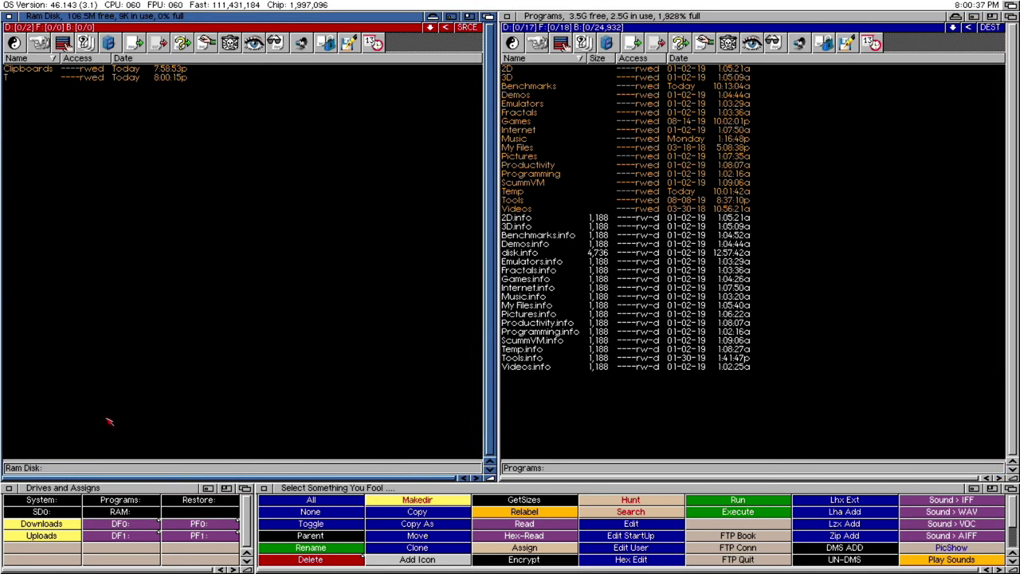
# Step: Examine the generated SD0 mount file and its SD0.info icon settings in Ram Disk:T/SDMount, closing both without changes
pyautogui.doubleClick(22, 77)
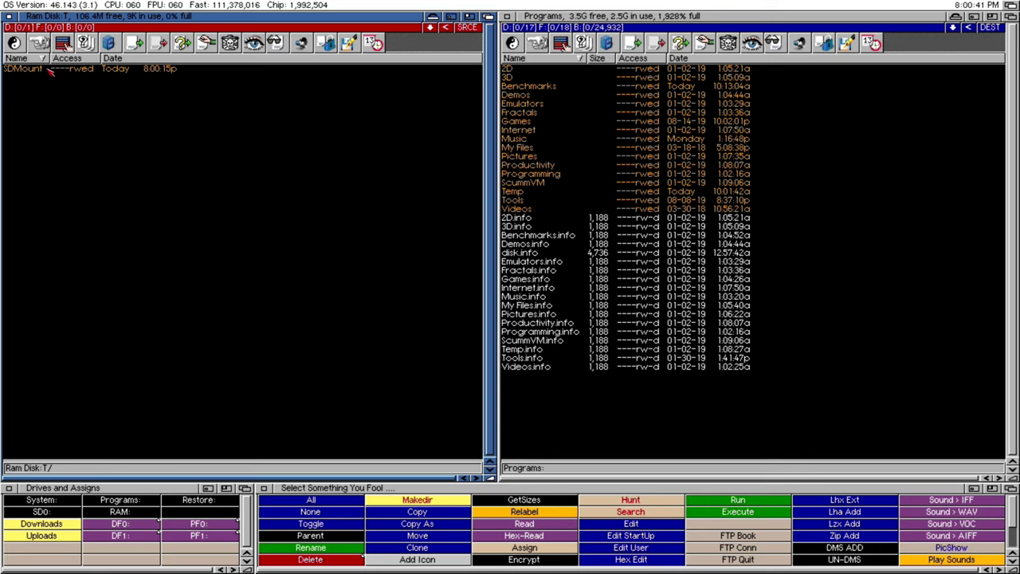
pyautogui.doubleClick(24, 68)
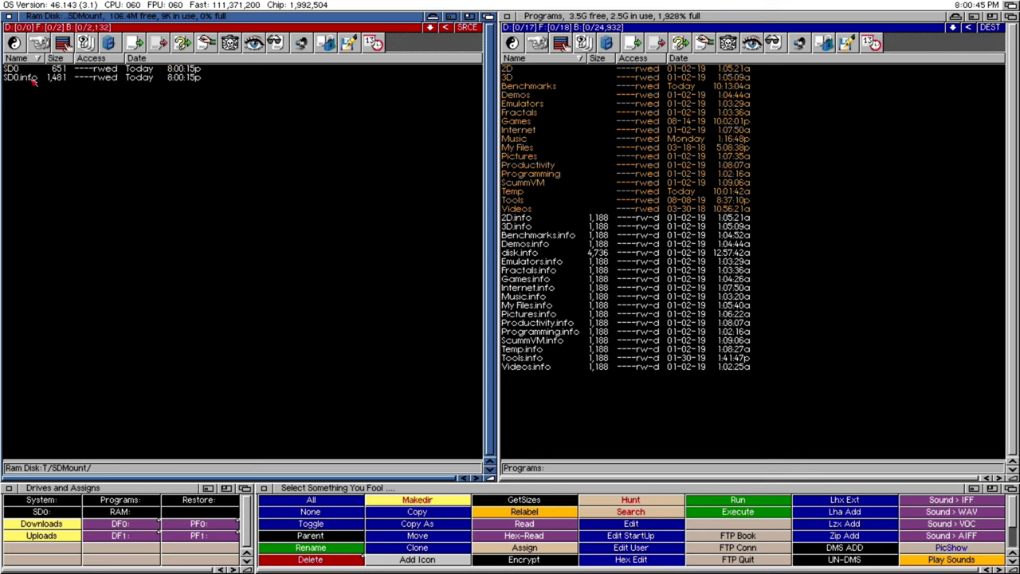
pyautogui.doubleClick(24, 69)
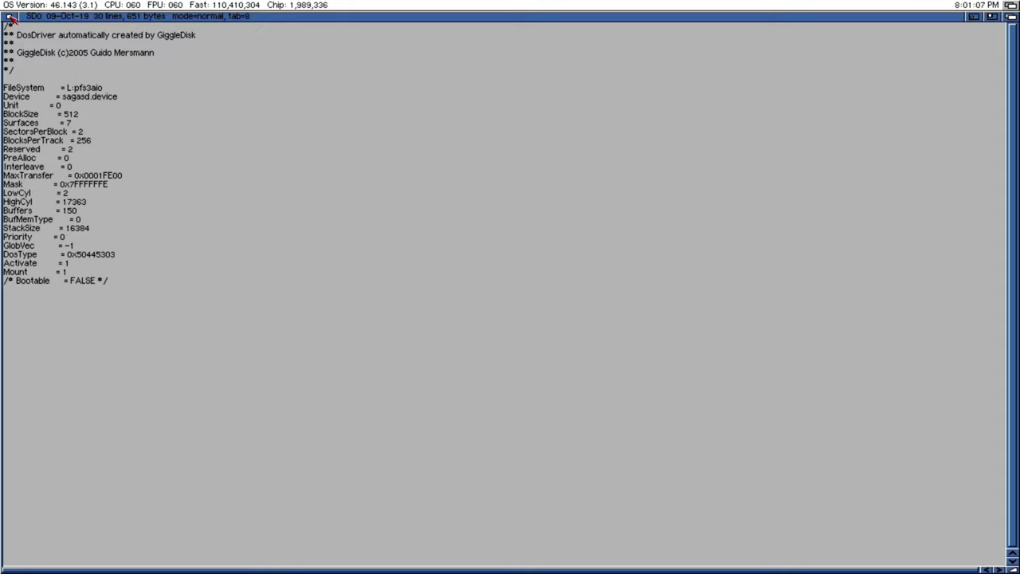
pyautogui.click(11, 18)
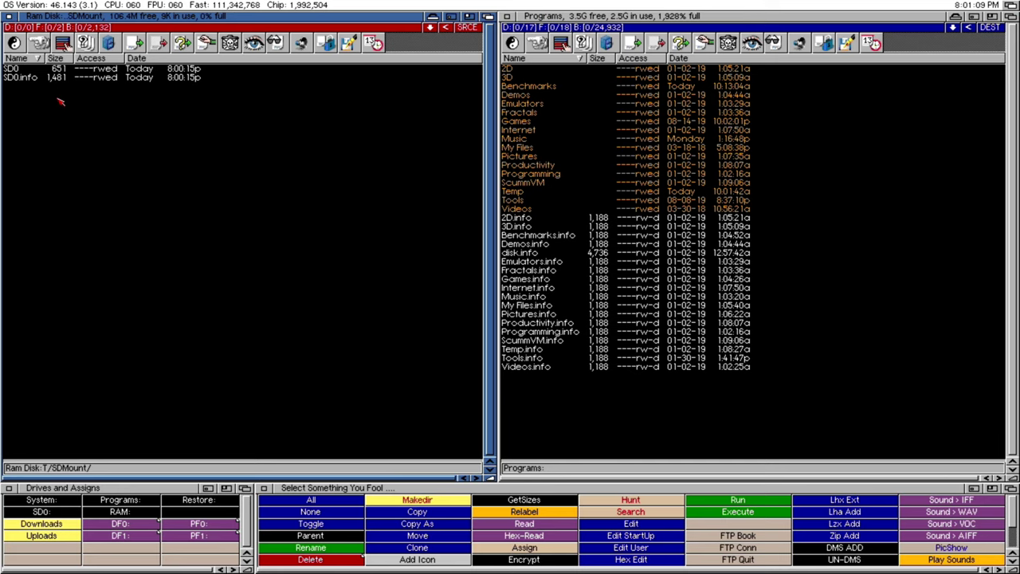
pyautogui.doubleClick(33, 77)
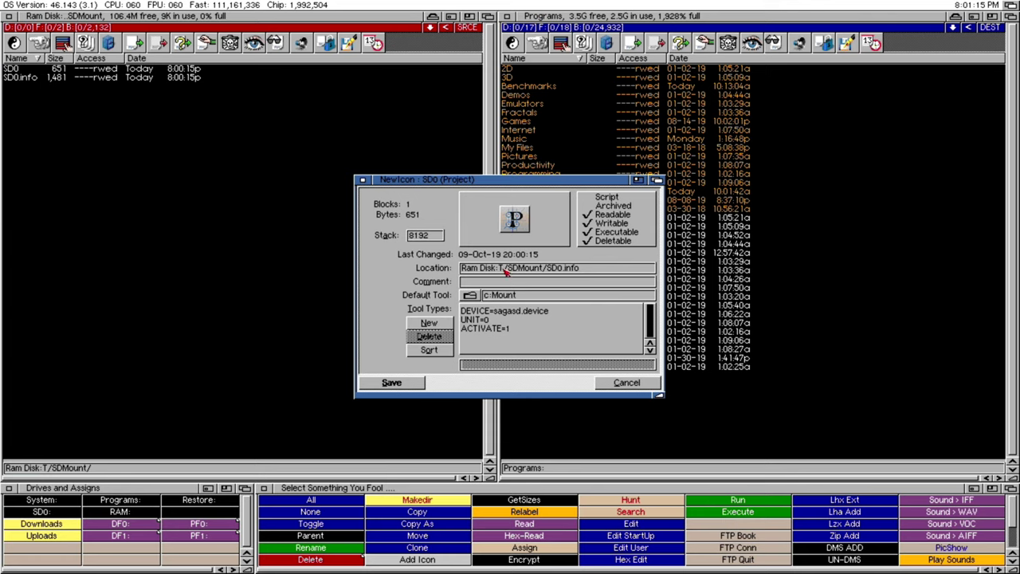
pyautogui.click(625, 382)
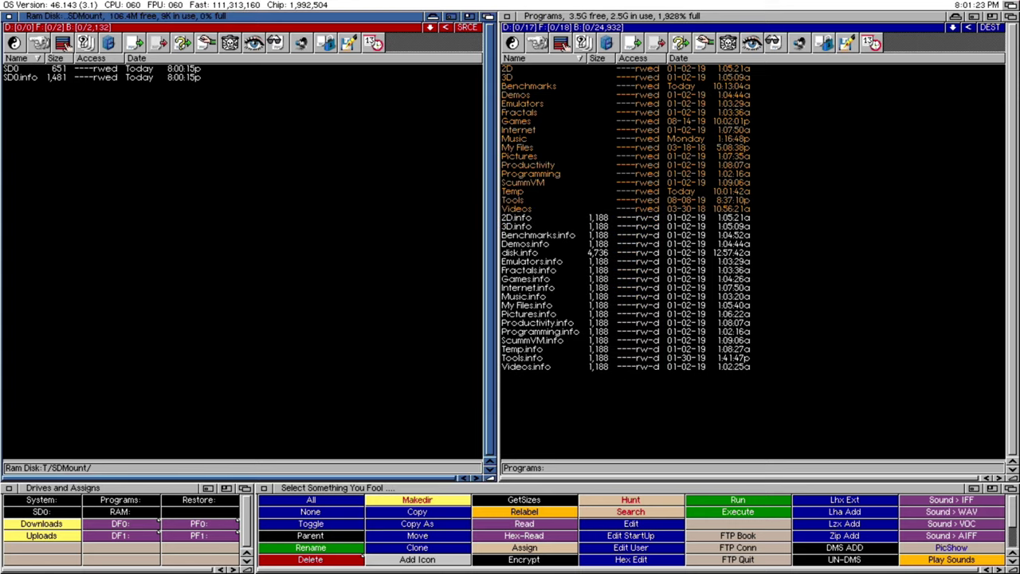
# Step: Switch to Workbench, open the SDMount drawer inside the Ram Disk's T drawer, and move its window off the T drawer
pyautogui.press('super+m')
pyautogui.doubleClick(17, 47)
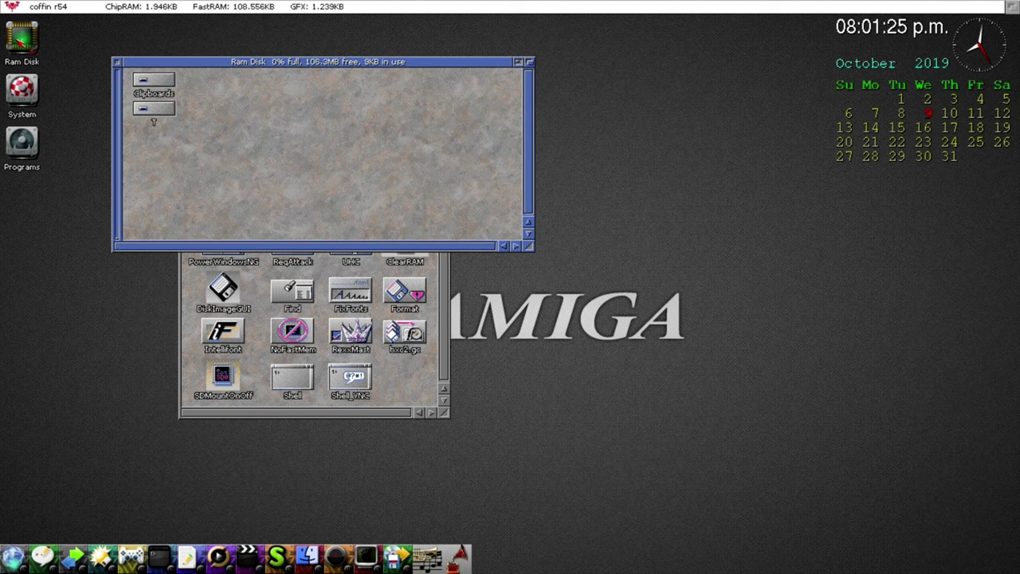
pyautogui.doubleClick(154, 110)
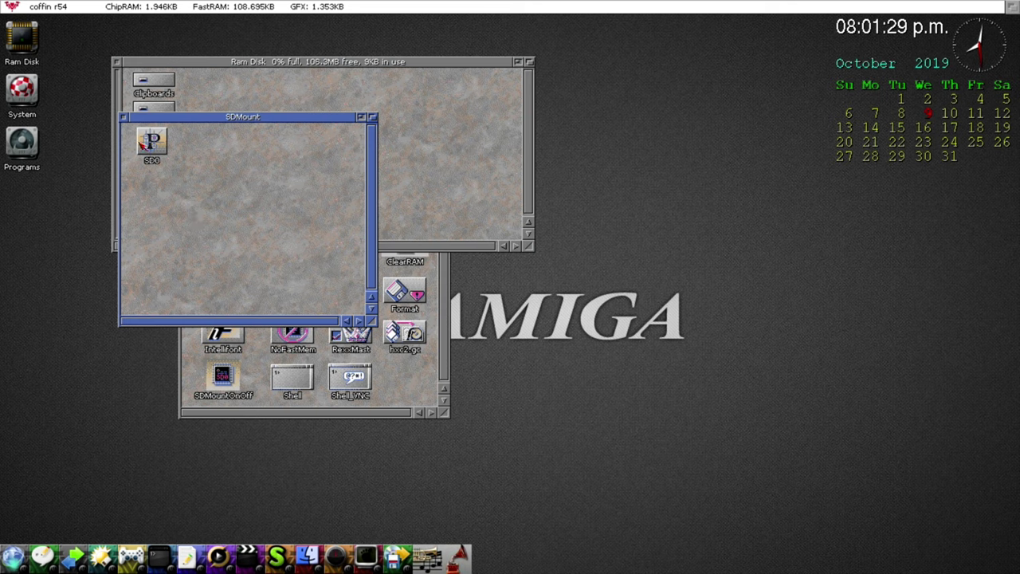
pyautogui.moveTo(214, 121); pyautogui.dragTo(330, 87)
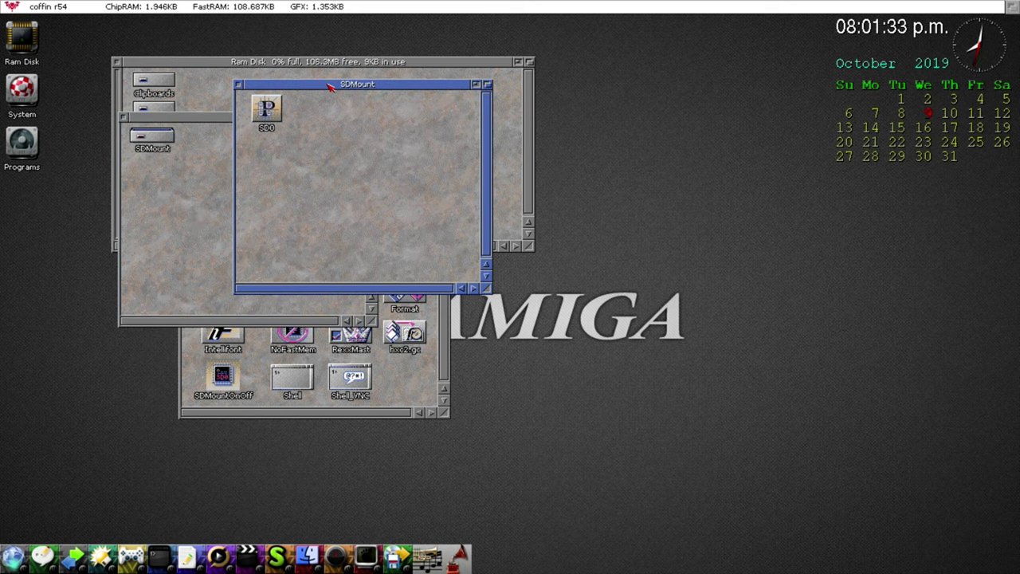
# Step: Launch CopyIcon from the Tools drawer of the Programs volume, and close the Tools and Programs windows
pyautogui.doubleClick(23, 148)
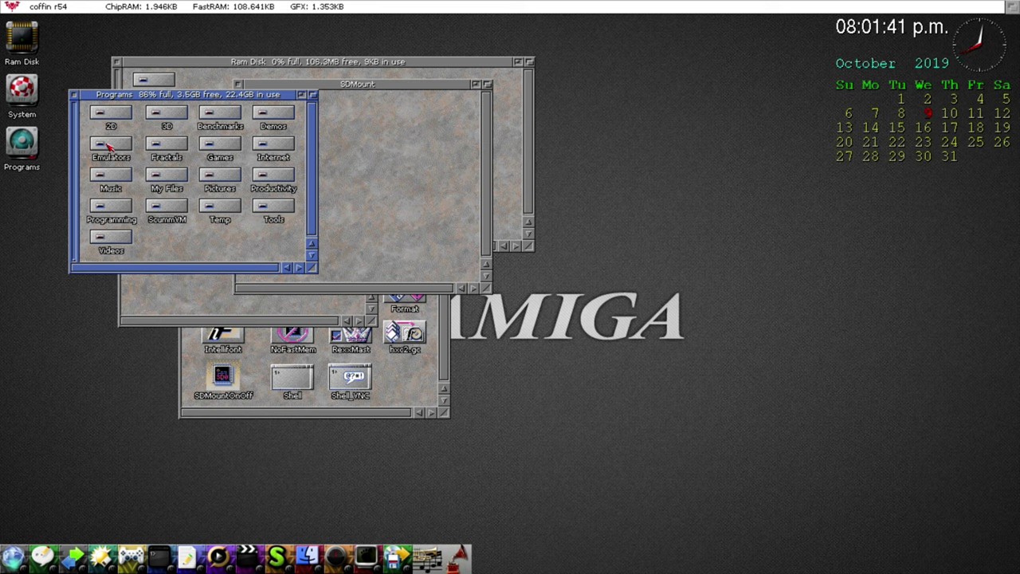
pyautogui.doubleClick(268, 212)
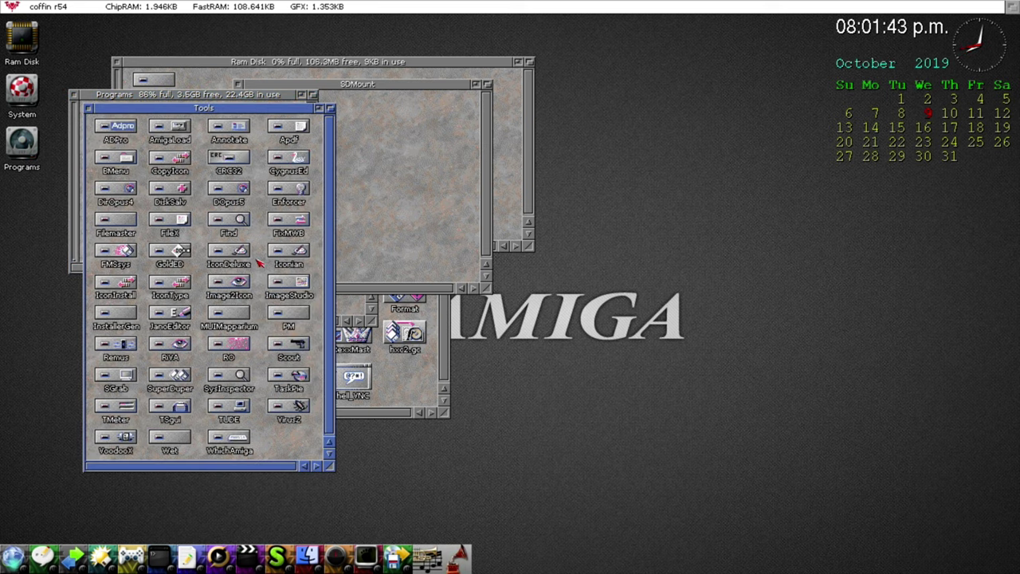
pyautogui.doubleClick(169, 163)
pyautogui.doubleClick(181, 102)
pyautogui.click(148, 75)
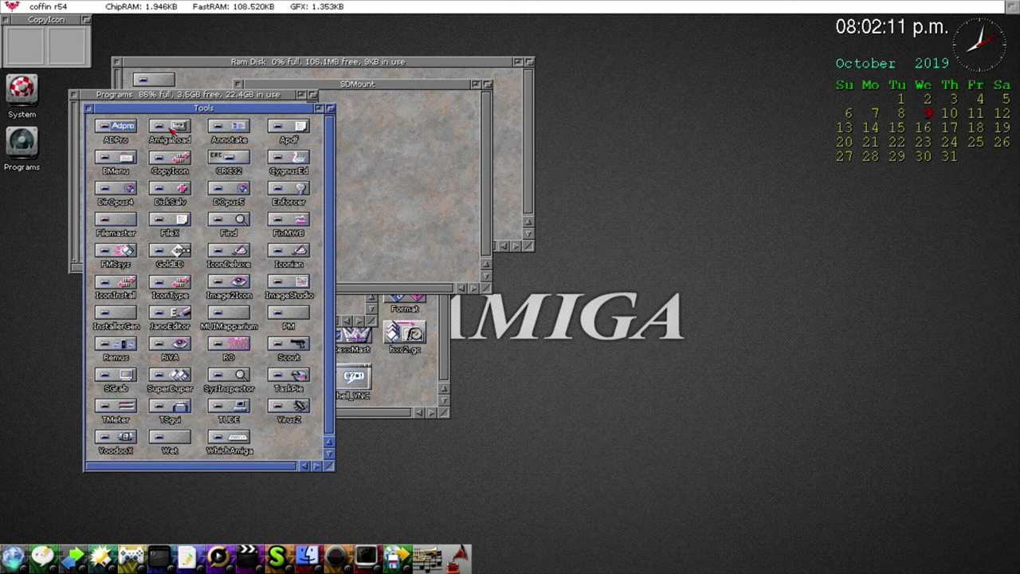
pyautogui.click(89, 109)
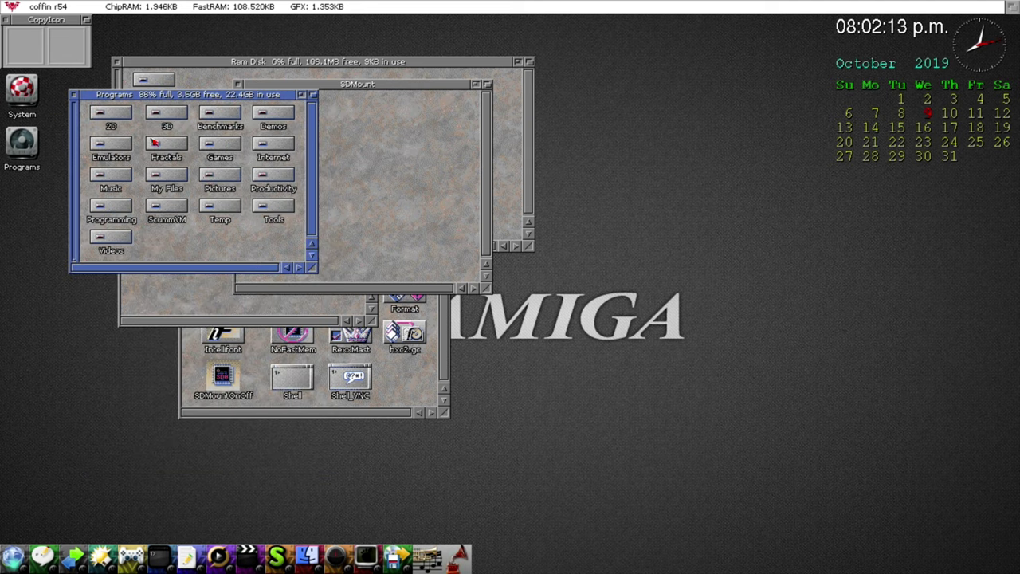
pyautogui.click(80, 98)
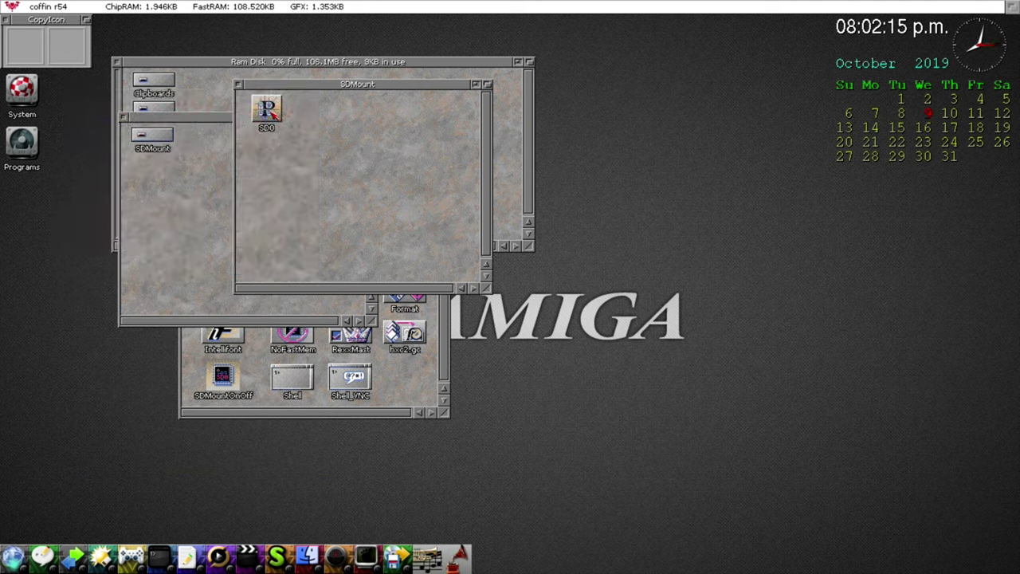
# Step: Copy the VNR driver's icon from Devs/DOSDrivers onto the SD0 mount file with CopyIcon, closing the System volume windows in between
pyautogui.doubleClick(21, 89)
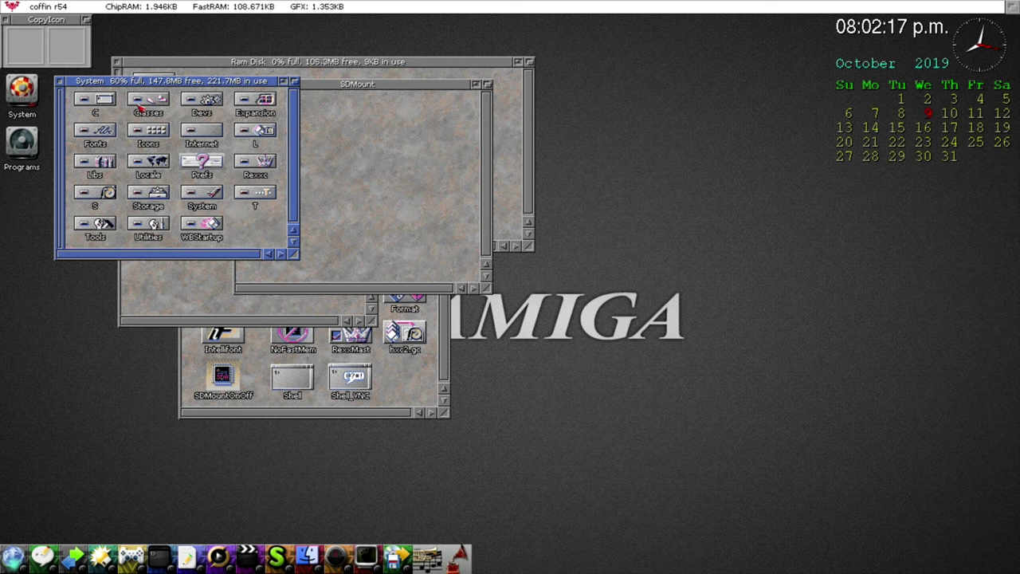
pyautogui.doubleClick(199, 112)
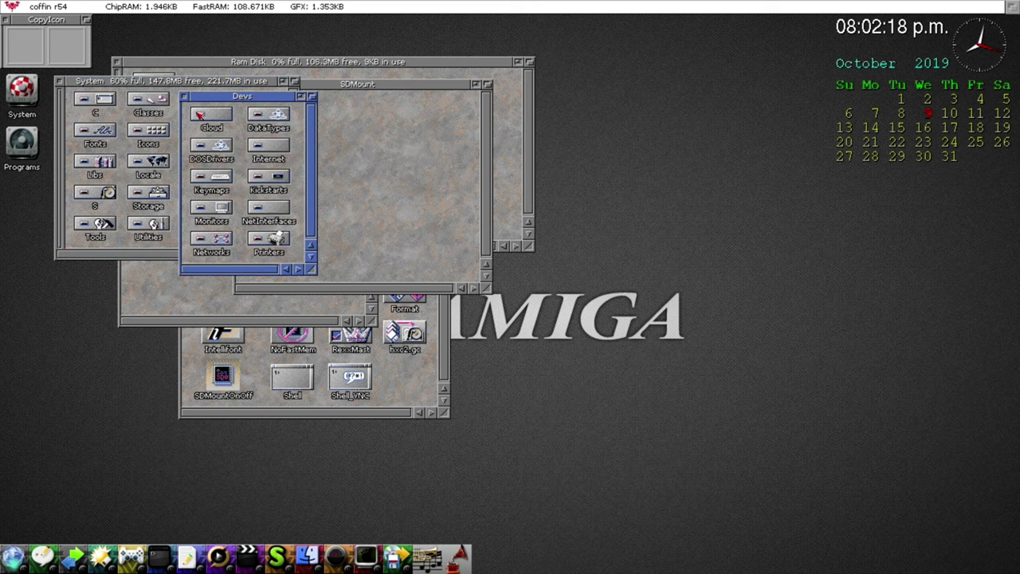
pyautogui.doubleClick(223, 150)
pyautogui.moveTo(313, 203); pyautogui.dragTo(34, 49)
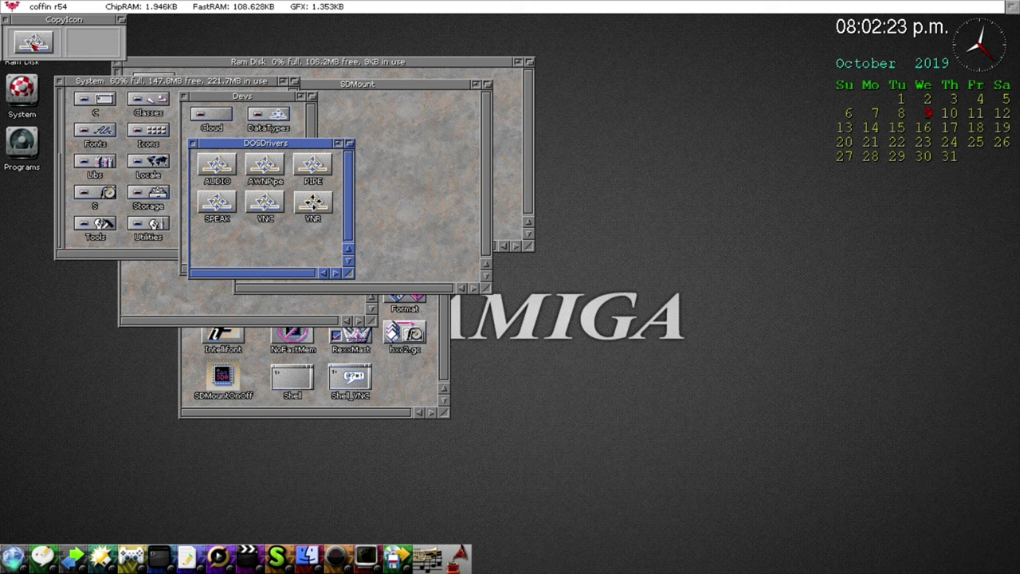
pyautogui.click(192, 143)
pyautogui.click(184, 97)
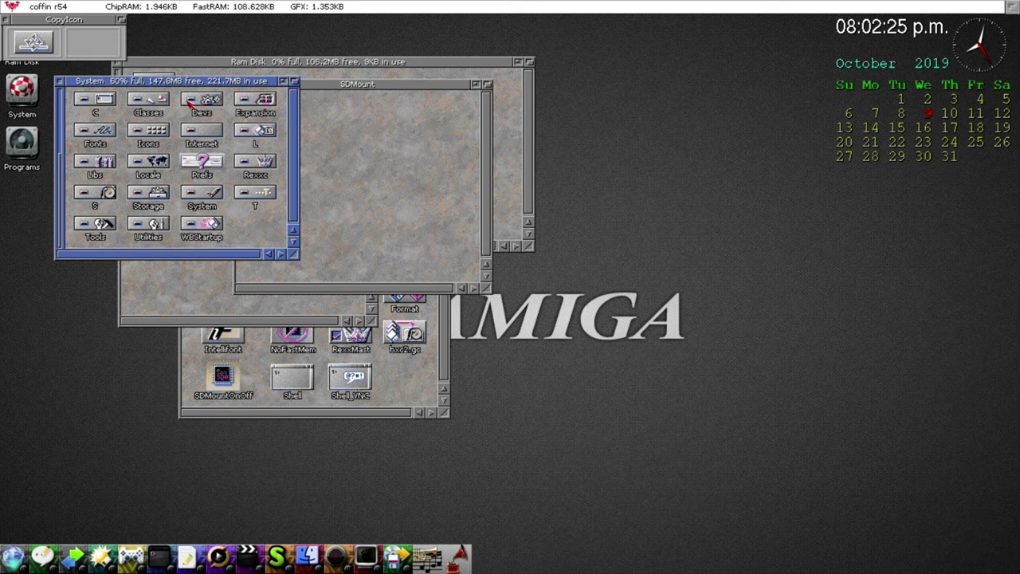
pyautogui.click(59, 82)
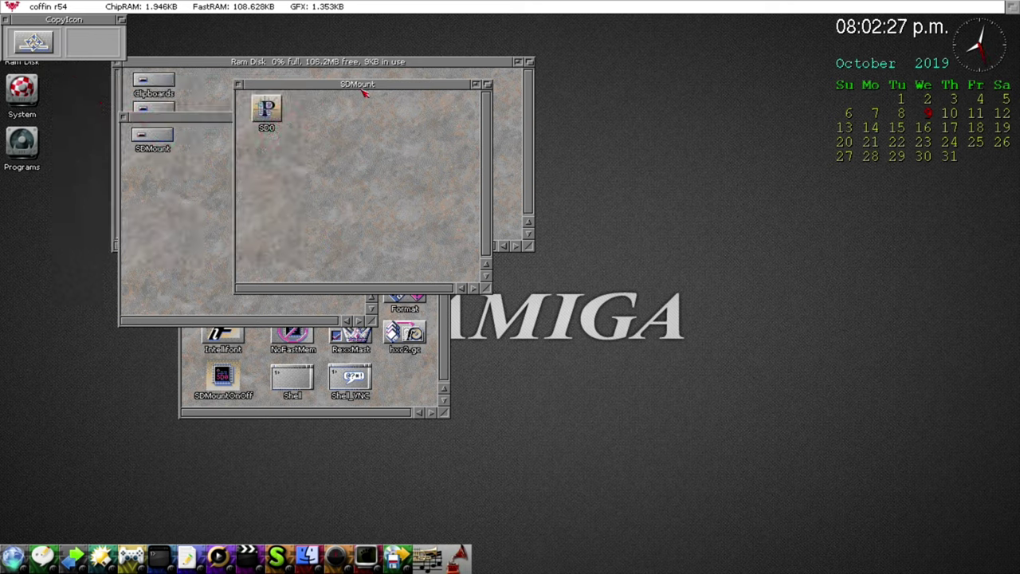
pyautogui.moveTo(268, 111); pyautogui.dragTo(95, 48)
pyautogui.click(267, 108)
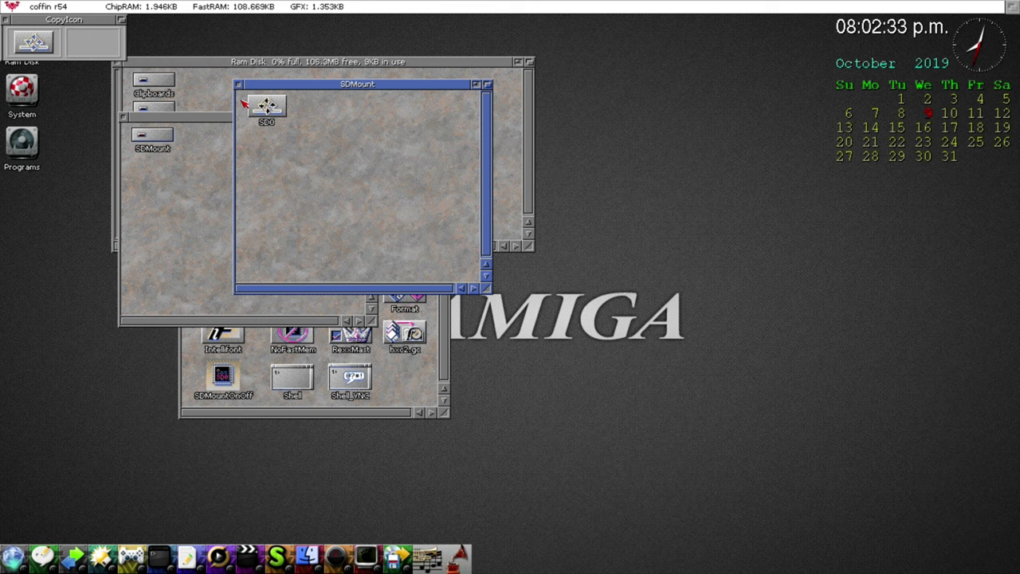
# Step: Review the icon information and tooltypes of the SD0 mount file, and cancel without saving
pyautogui.rightClick(125, 5)
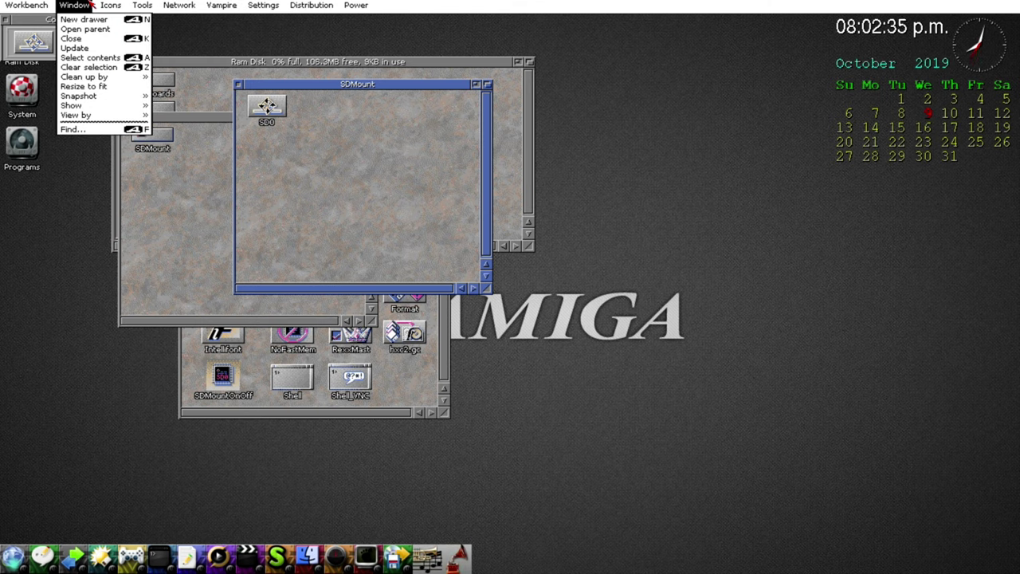
pyautogui.click(120, 48)
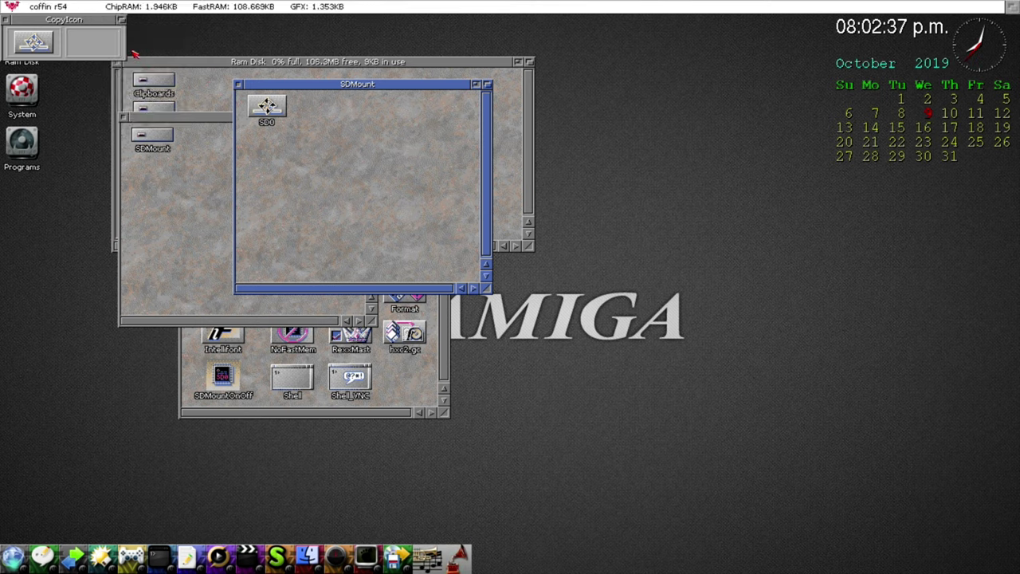
pyautogui.click(99, 35)
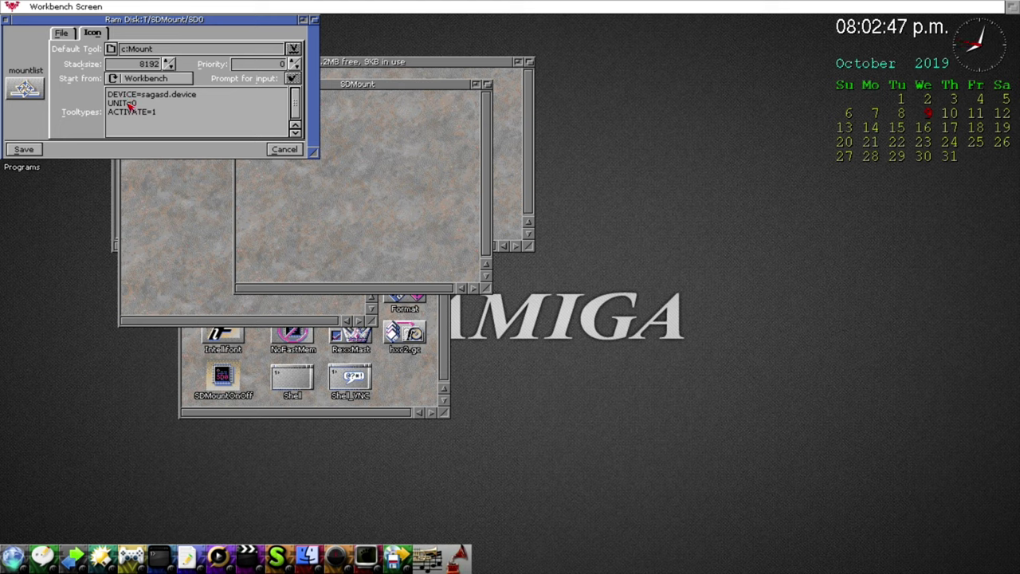
pyautogui.click(285, 151)
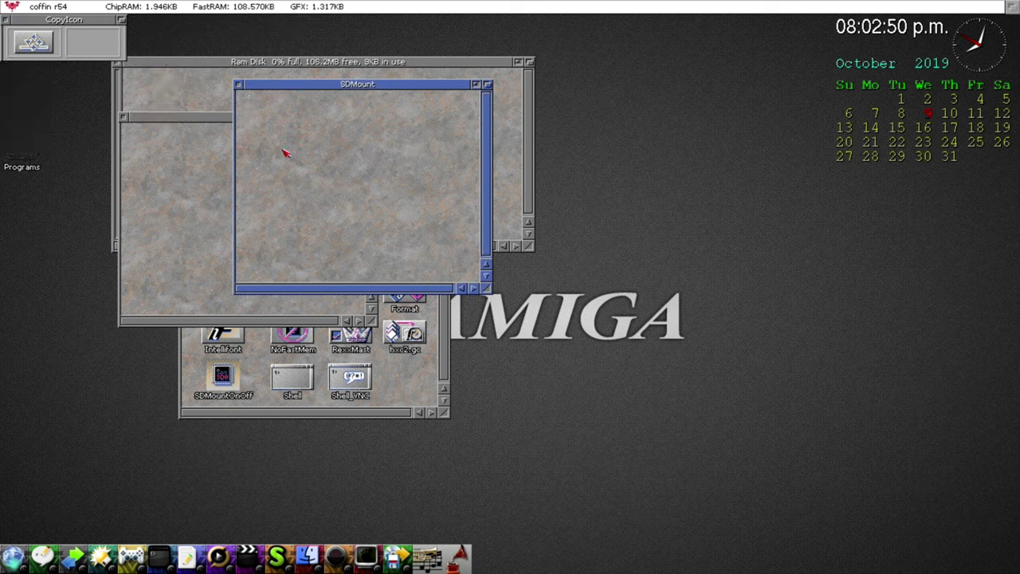
# Step: Close CopyIcon and the Ram Disk, T and System drawer windows, keeping only the SDMount window open and moved aside
pyautogui.click(4, 20)
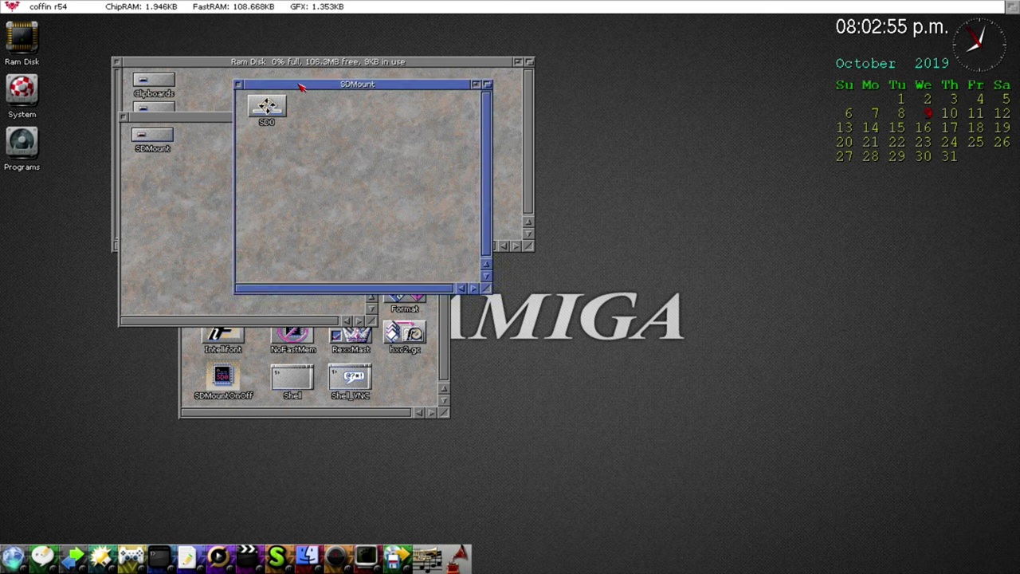
pyautogui.moveTo(299, 88); pyautogui.dragTo(504, 98)
pyautogui.click(117, 62)
pyautogui.click(133, 123)
pyautogui.click(122, 117)
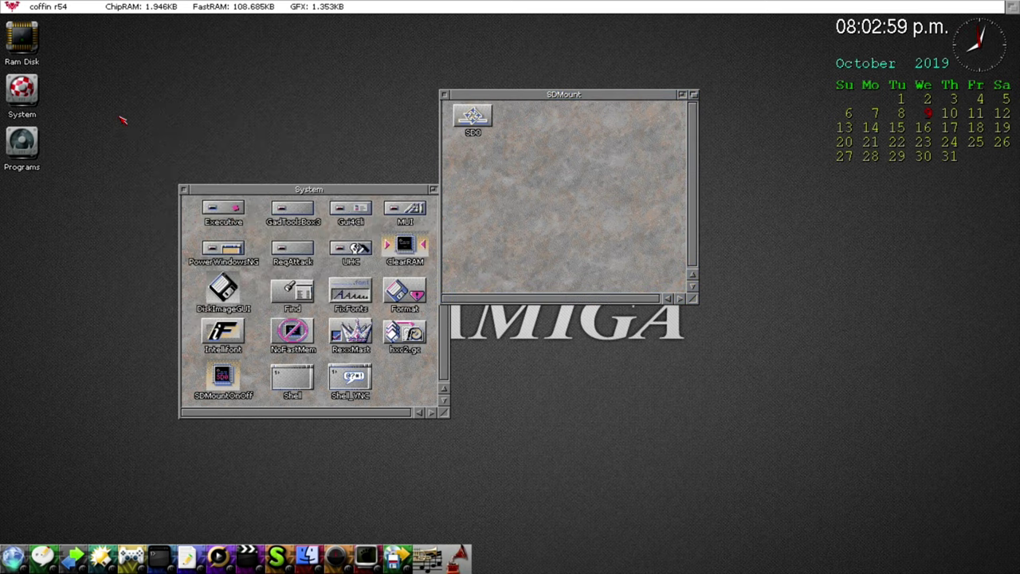
pyautogui.click(184, 188)
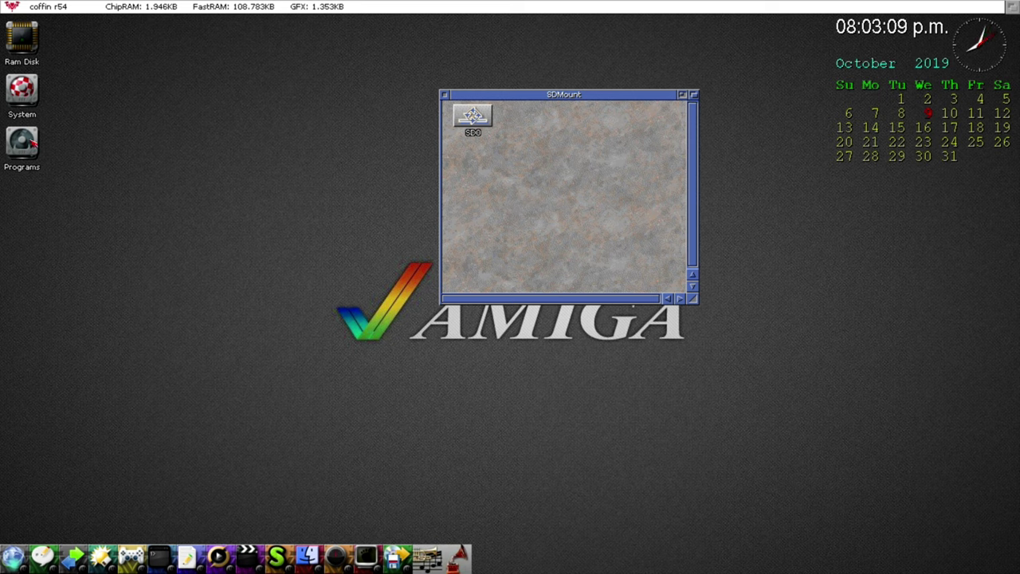
# Step: Examine the available drivers in the System volume's Storage/DOSDrivers drawer, and close the DOSDrivers and Storage windows
pyautogui.doubleClick(28, 98)
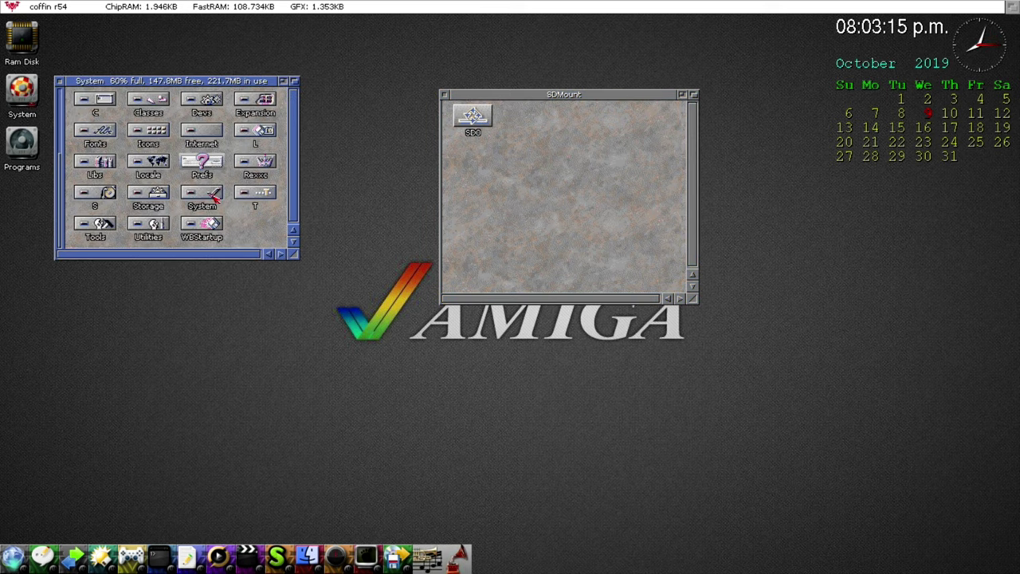
pyautogui.doubleClick(153, 193)
pyautogui.doubleClick(183, 220)
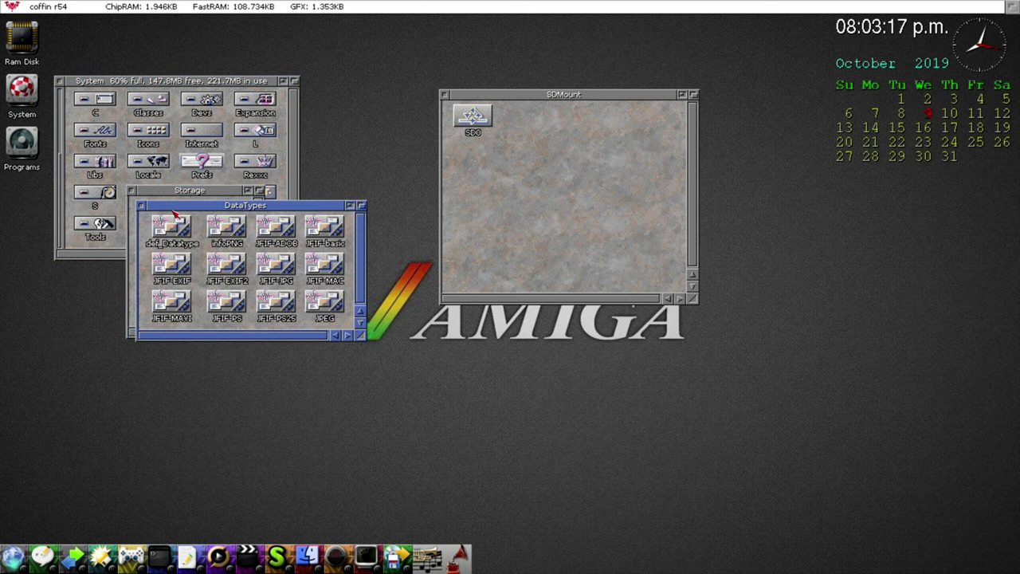
pyautogui.click(140, 206)
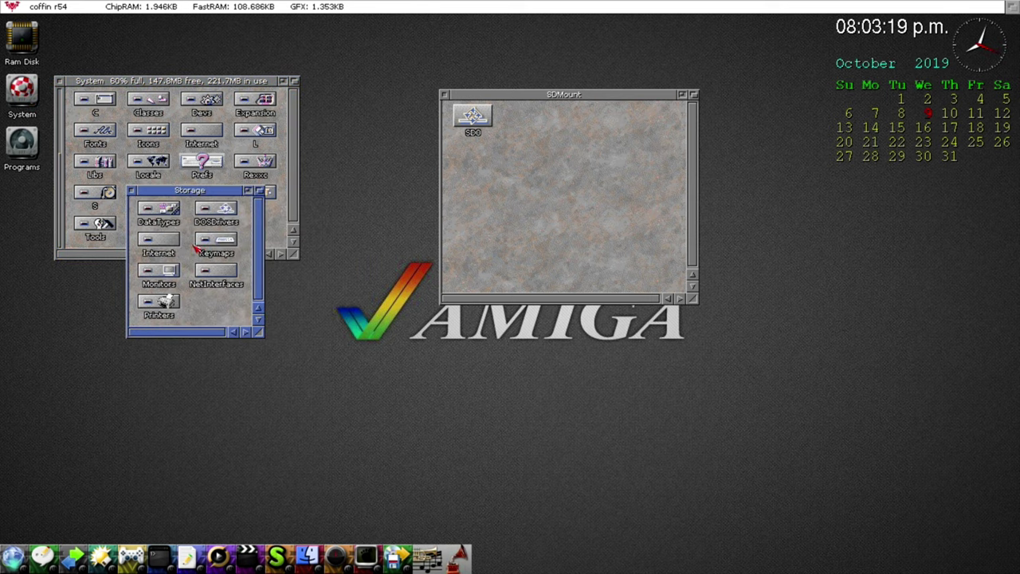
pyautogui.doubleClick(215, 213)
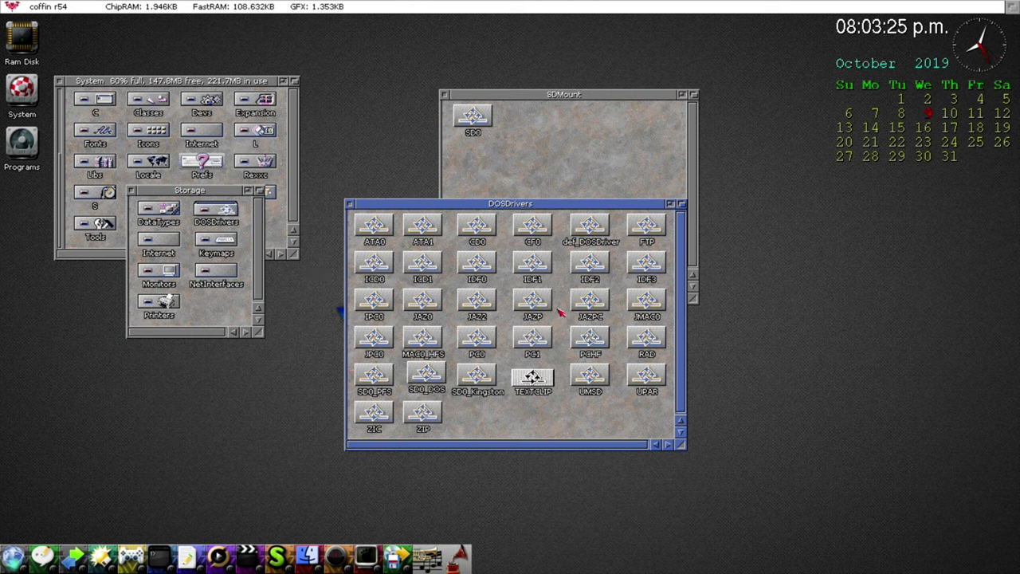
pyautogui.click(350, 205)
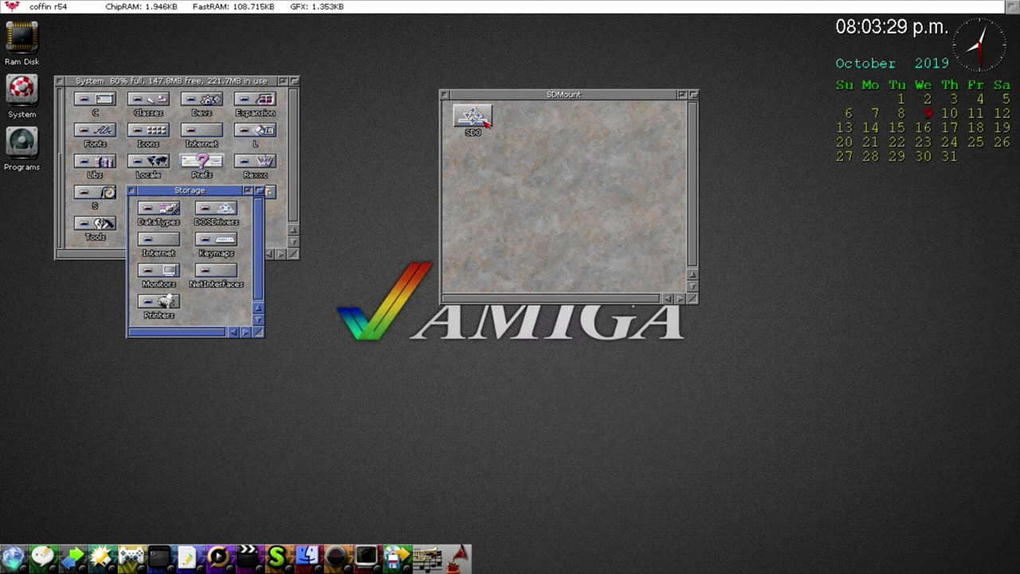
pyautogui.click(131, 192)
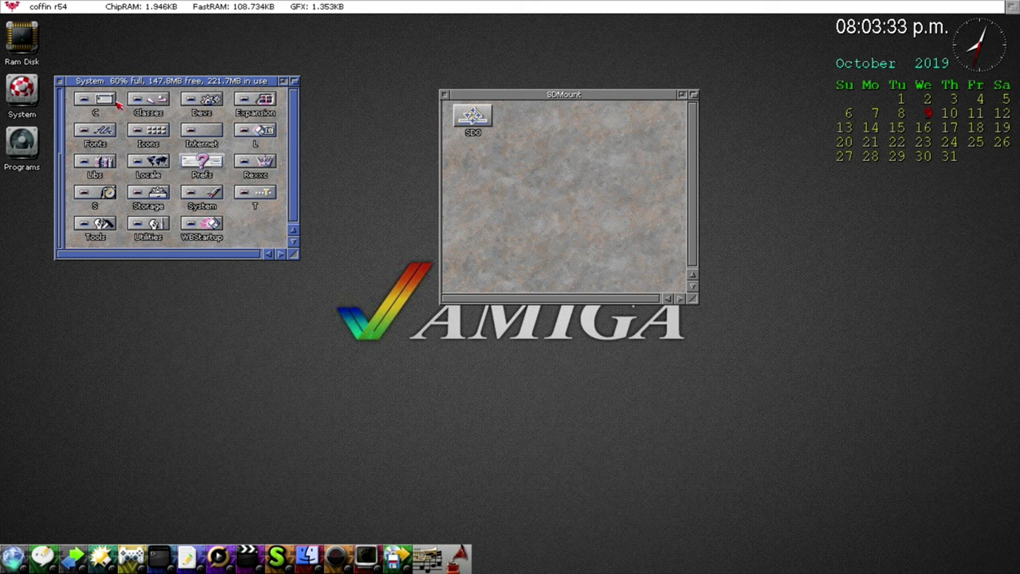
# Step: Copy the SD0 mount file from the SDMount drawer into the System volume's Devs/DOSDrivers drawer
pyautogui.doubleClick(199, 108)
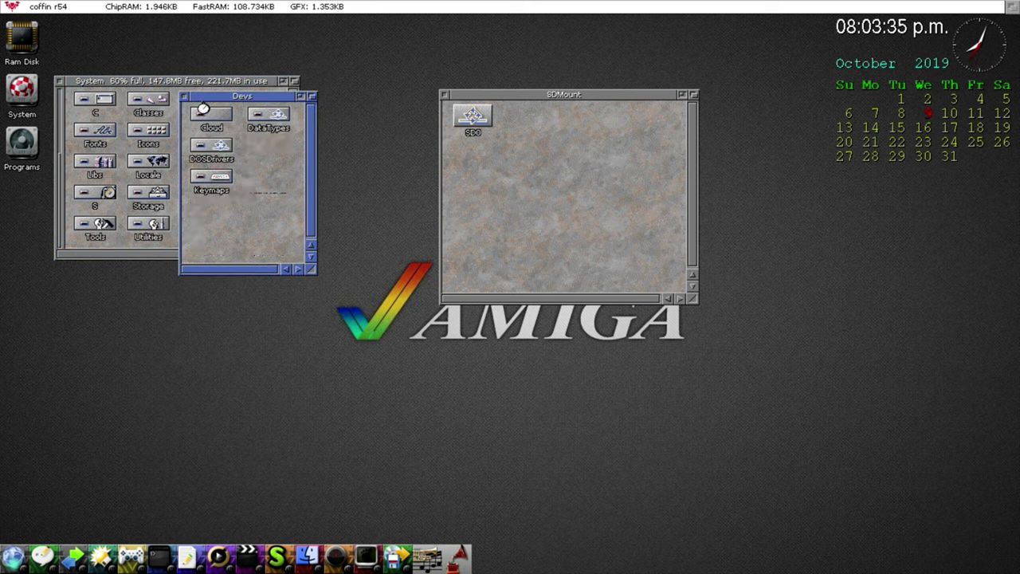
pyautogui.doubleClick(222, 154)
pyautogui.moveTo(474, 118); pyautogui.dragTo(225, 249)
pyautogui.click(284, 255)
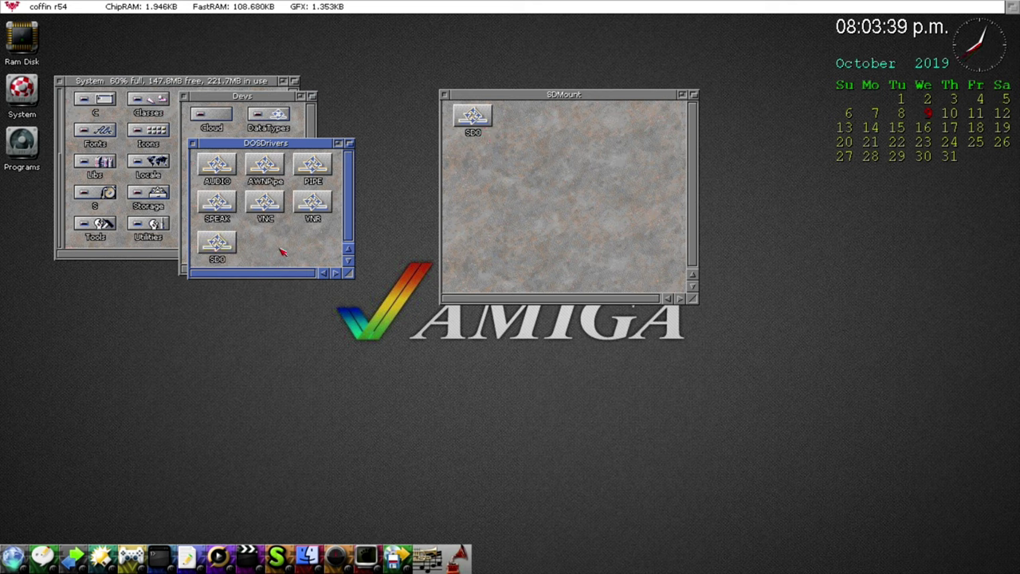
# Step: Clean up the DOSDrivers drawer's icons by type, resize its window to fit, and snapshot the arrangement
pyautogui.rightClick(73, 5)
pyautogui.moveTo(89, 77)
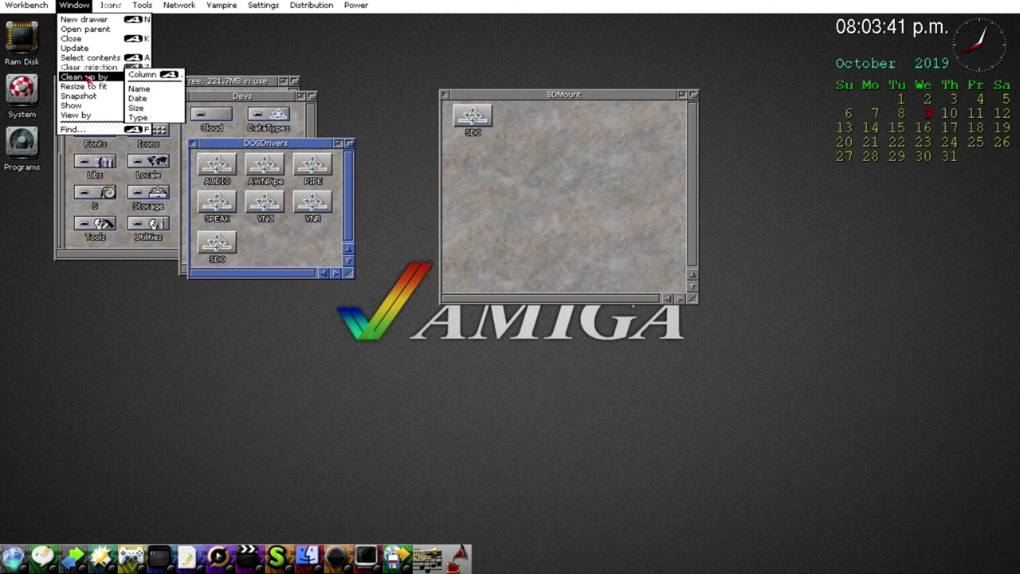
pyautogui.rightClick(156, 117)
pyautogui.rightClick(90, 5)
pyautogui.rightClick(80, 86)
pyautogui.rightClick(76, 5)
pyautogui.moveTo(87, 95)
pyautogui.rightClick(132, 102)
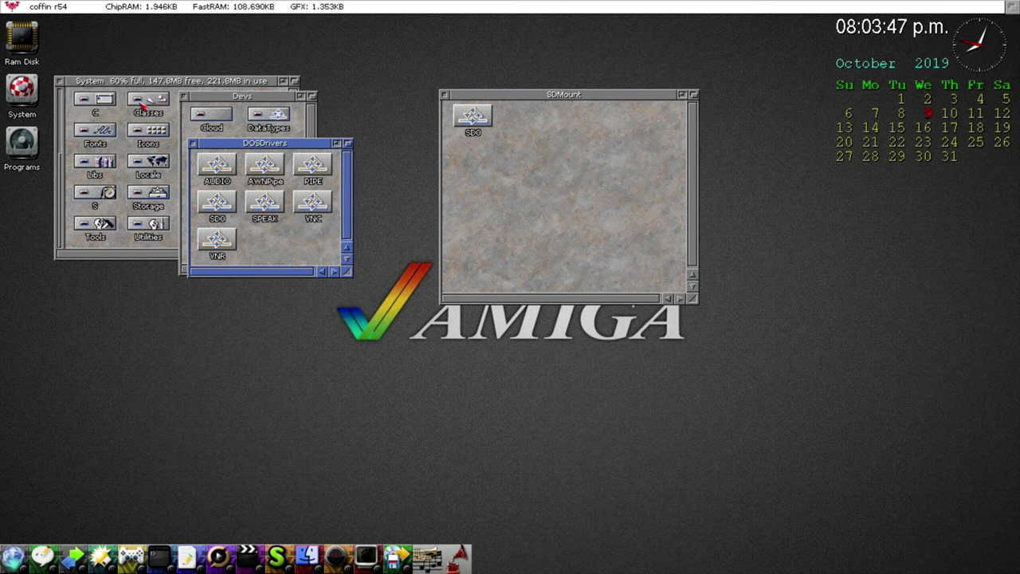
# Step: Close the System, Devs, DOSDrivers and SDMount drawer windows
pyautogui.click(61, 82)
pyautogui.click(184, 96)
pyautogui.click(191, 143)
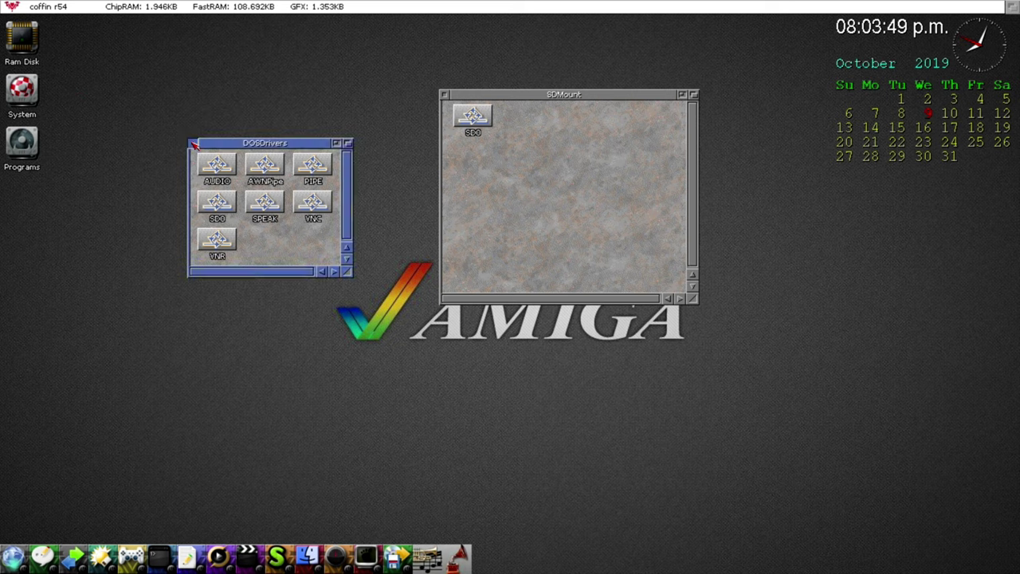
pyautogui.click(444, 95)
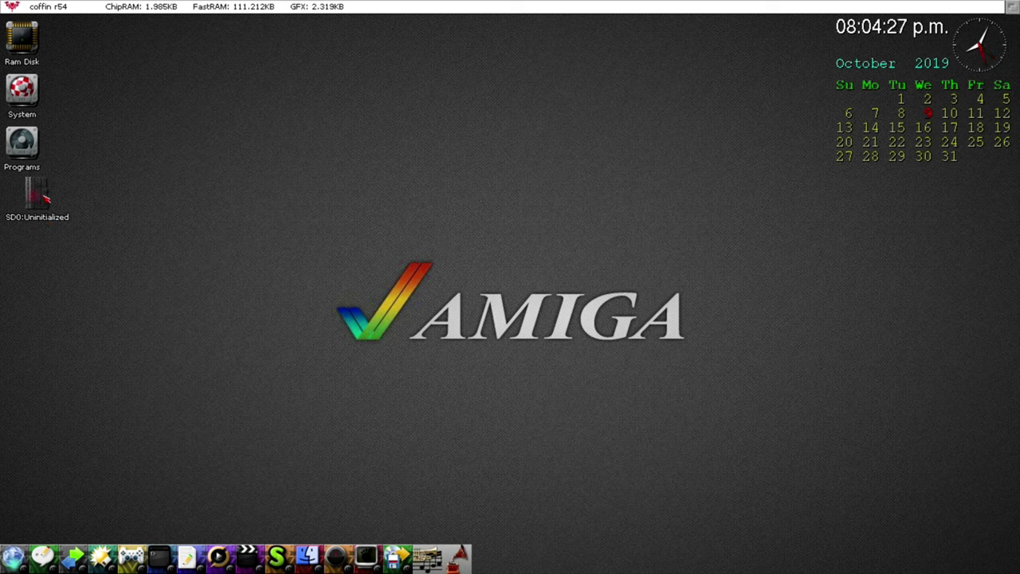
# Step: Bring up the format settings for the uninitialized SD0 disk, turn off Put Trashcan, and name the new volume Backups
pyautogui.rightClick(103, 32)
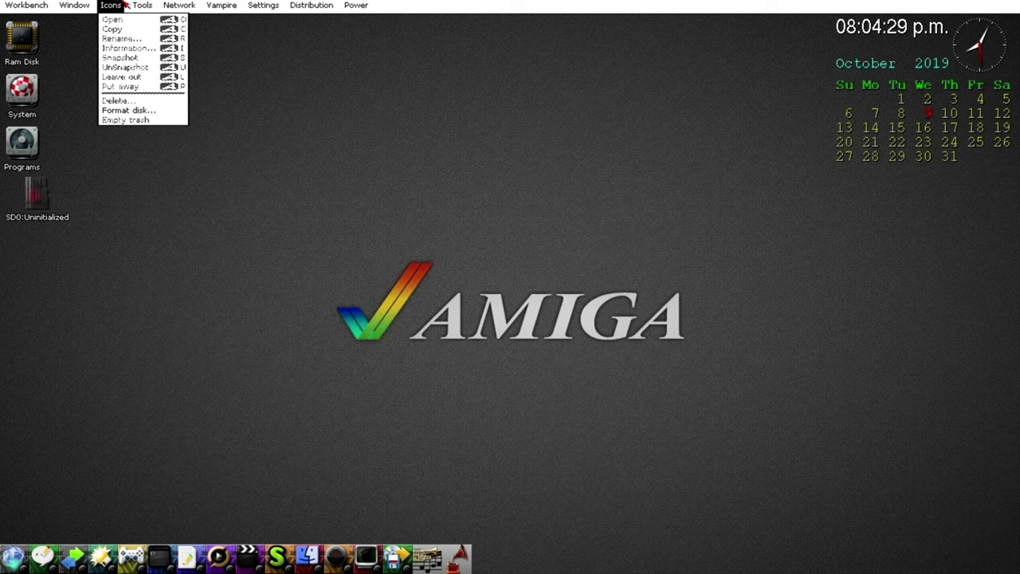
pyautogui.moveTo(83, 6)
pyautogui.rightClick(134, 113)
pyautogui.click(490, 316)
pyautogui.click(520, 301)
pyautogui.press('BackSpace')
pyautogui.press('BackSpace')
pyautogui.press('BackSpace')
pyautogui.press('BackSpace')
pyautogui.press('BackSpace')
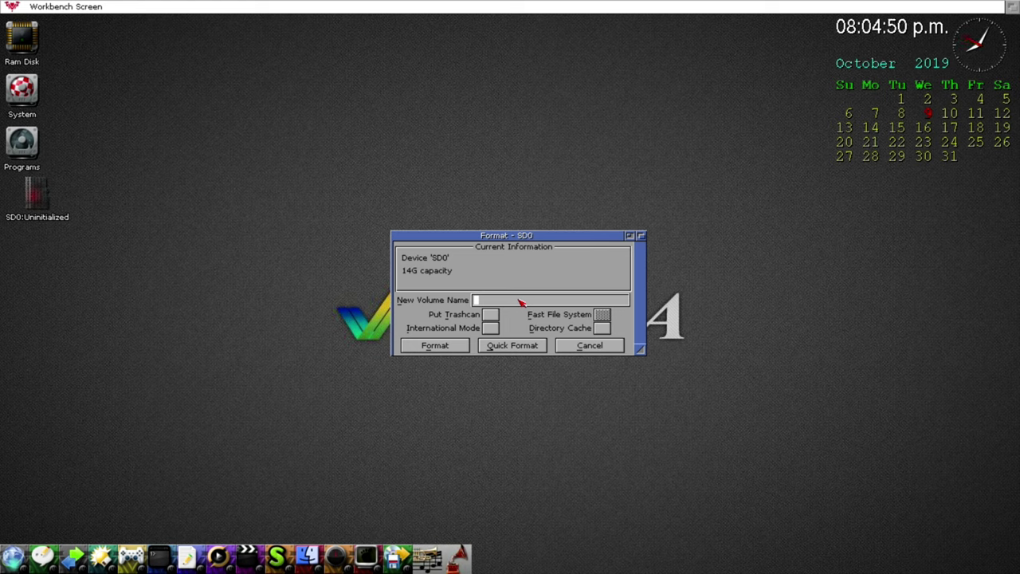
pyautogui.write('Backups')
pyautogui.press('Return')
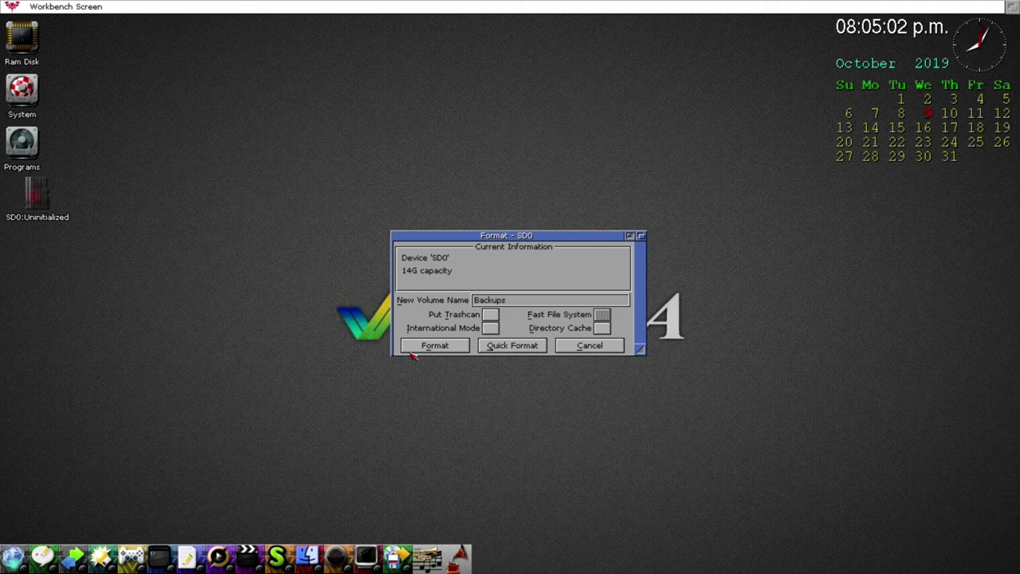
# Step: Quick-format SD0 through all its confirmations, and align the Backups disk icon beneath Programs on the desktop
pyautogui.click(510, 349)
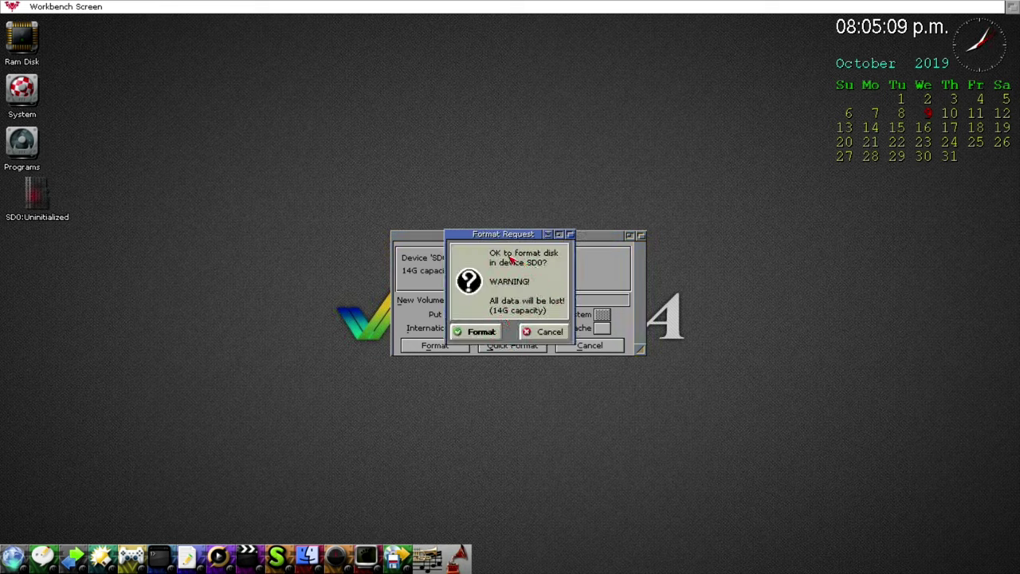
pyautogui.click(481, 332)
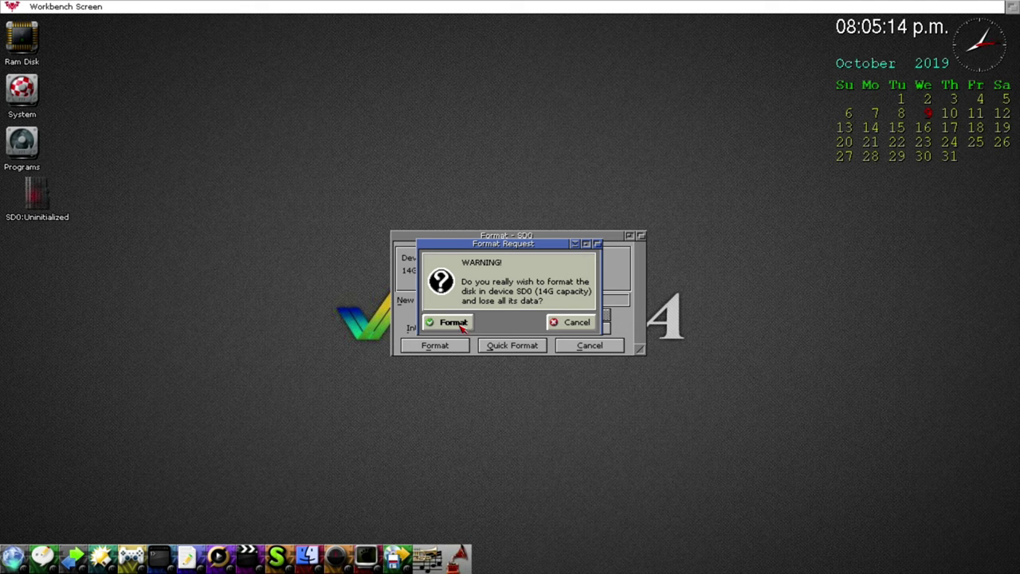
pyautogui.click(458, 325)
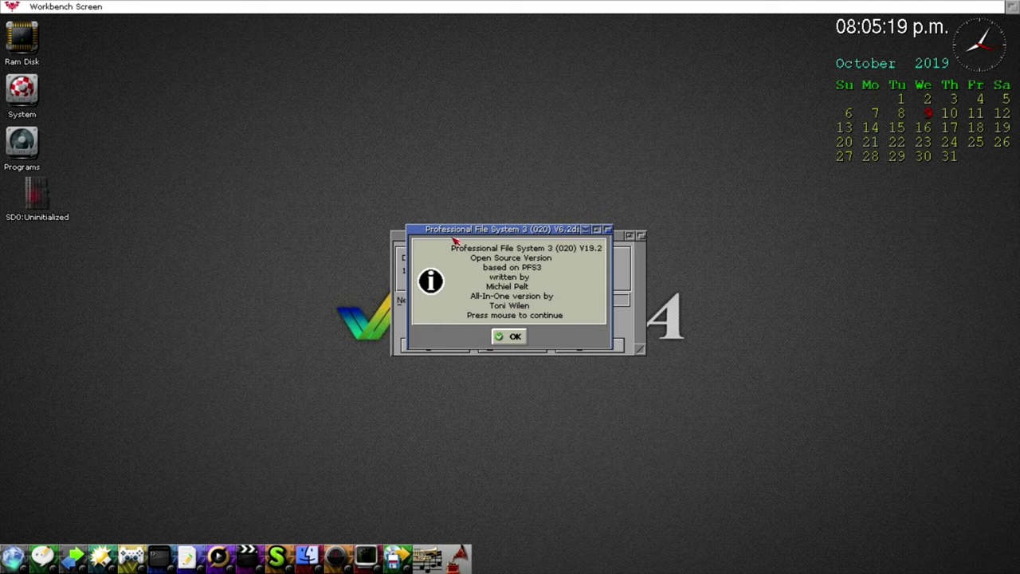
pyautogui.click(512, 338)
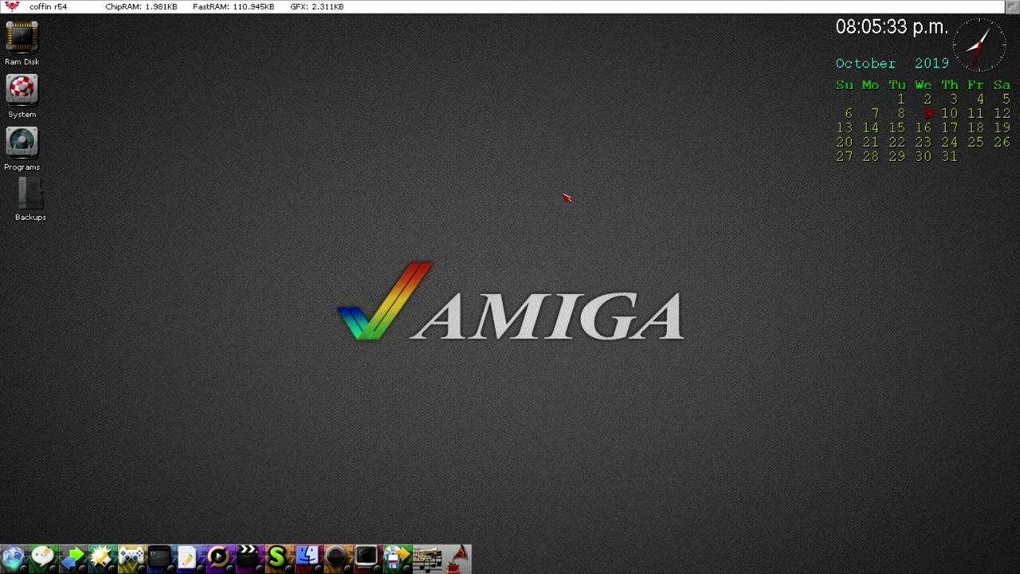
pyautogui.moveTo(41, 206); pyautogui.dragTo(32, 207)
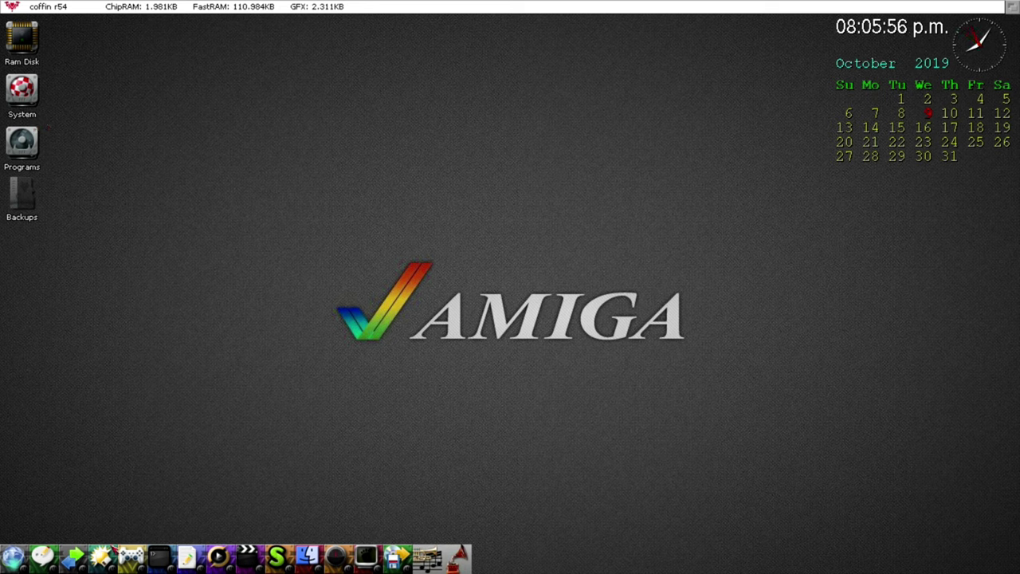
# Step: Examine the SD0 volume's contents in Directory Opus and in its Workbench window, and close that window
pyautogui.click(109, 559)
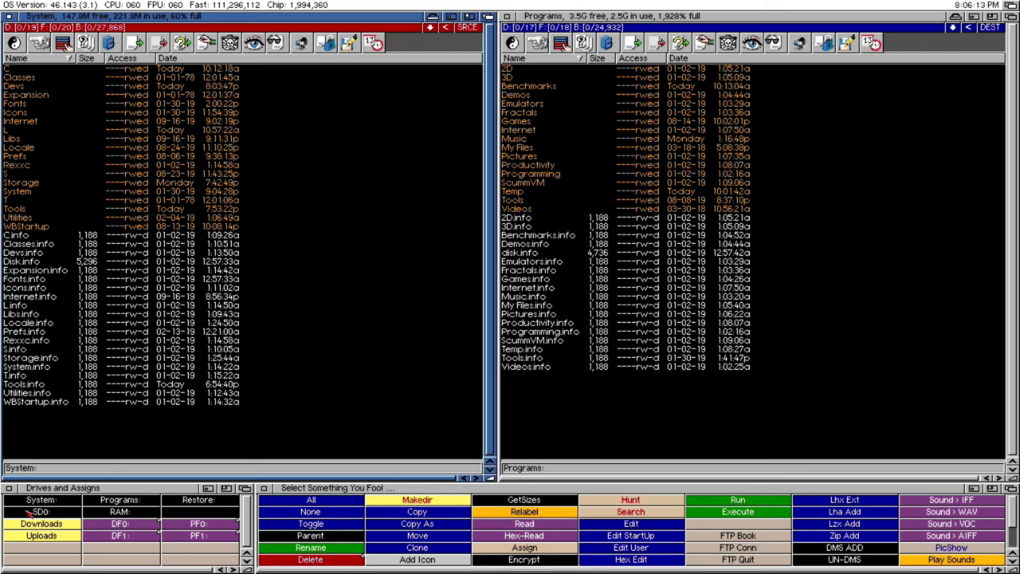
pyautogui.click(34, 514)
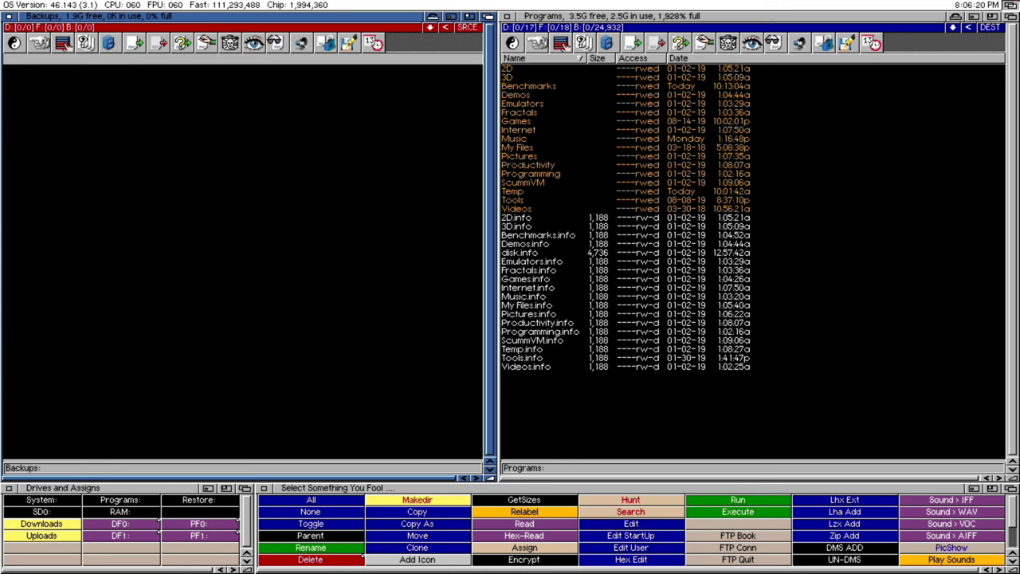
pyautogui.click(1010, 7)
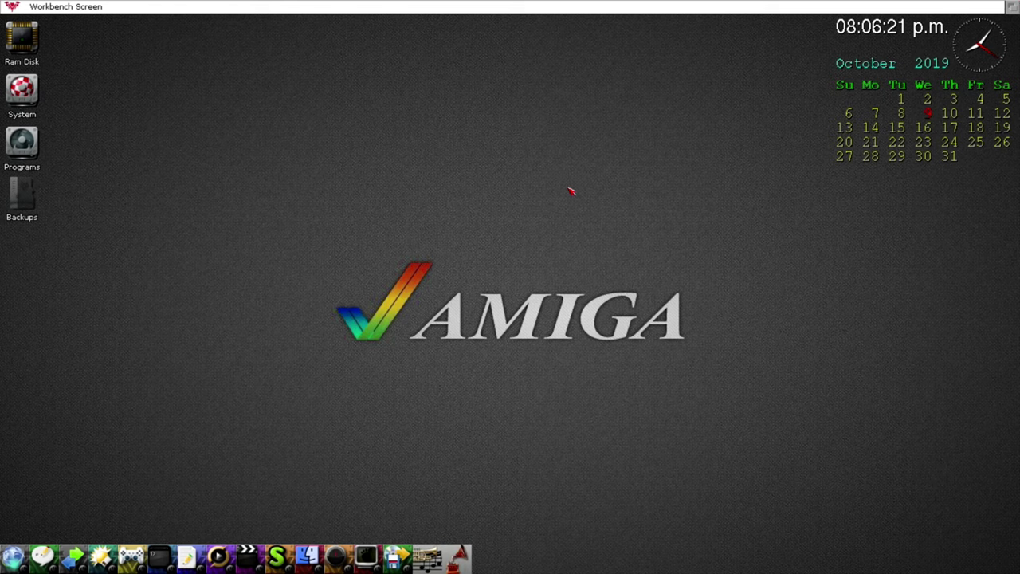
pyautogui.doubleClick(32, 195)
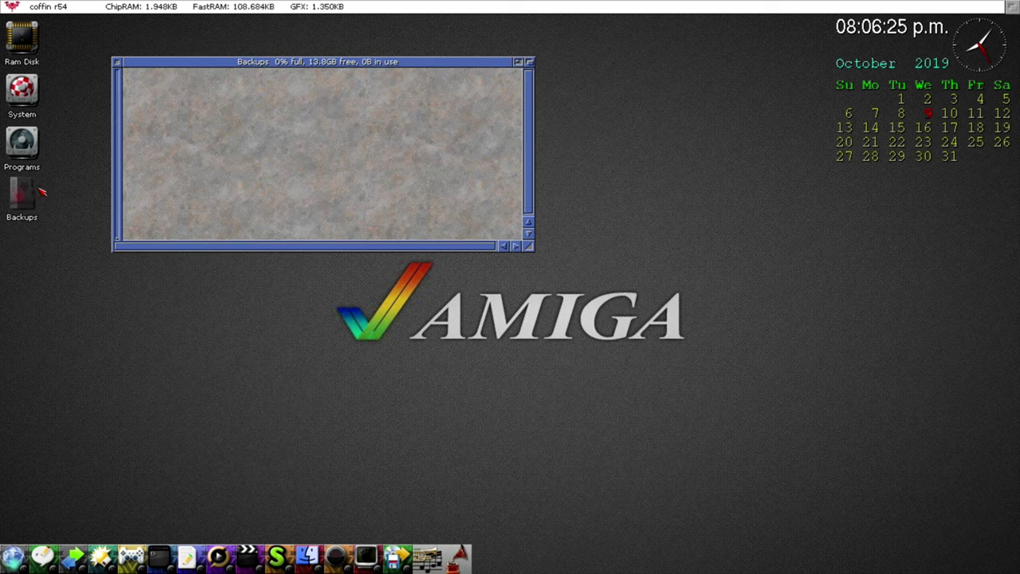
pyautogui.click(118, 62)
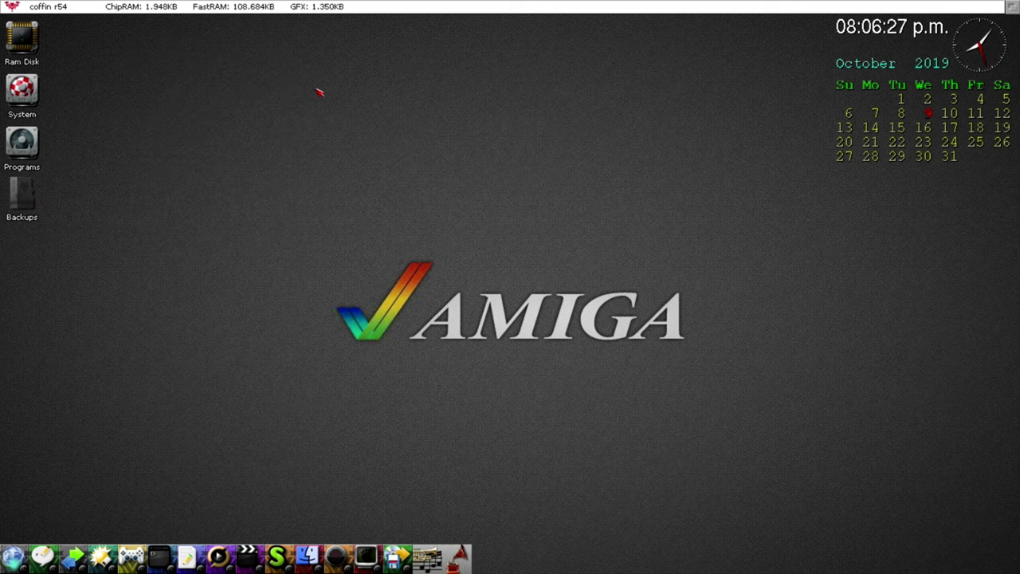
# Step: Review the System volume's Disk.info icon in Directory Opus against the Workbench desktop, and cancel without saving
pyautogui.click(1012, 7)
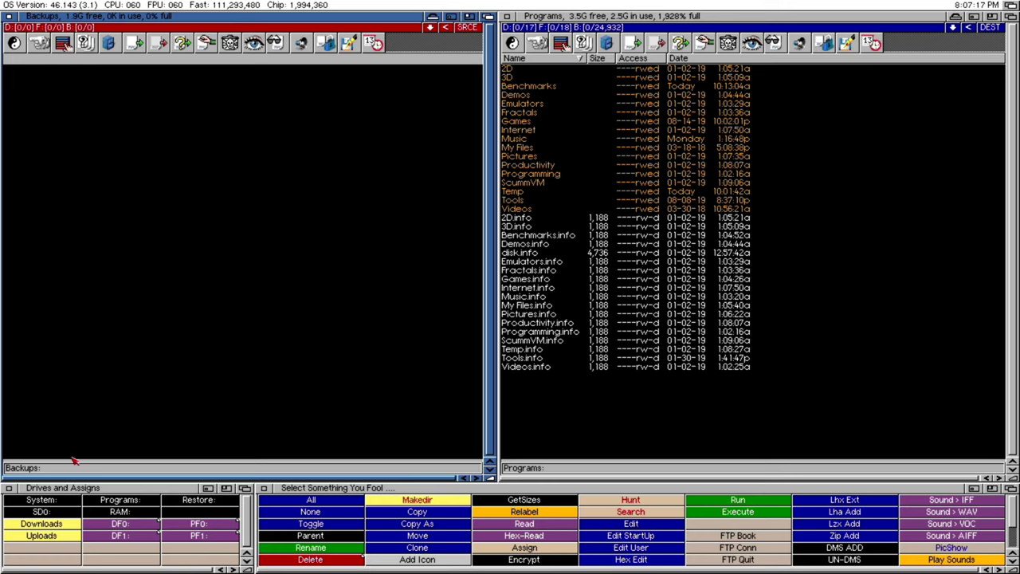
pyautogui.click(69, 502)
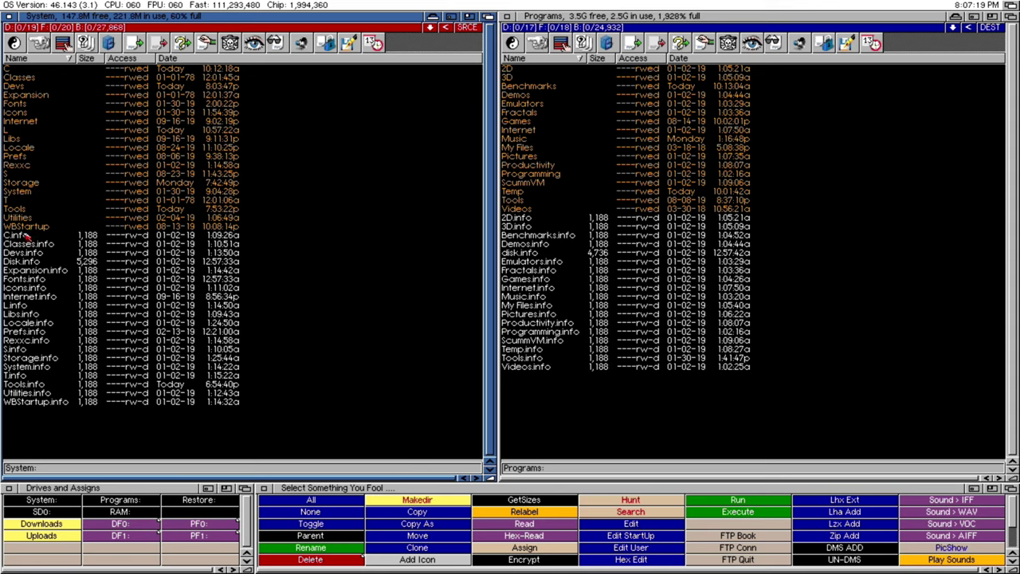
pyautogui.doubleClick(36, 263)
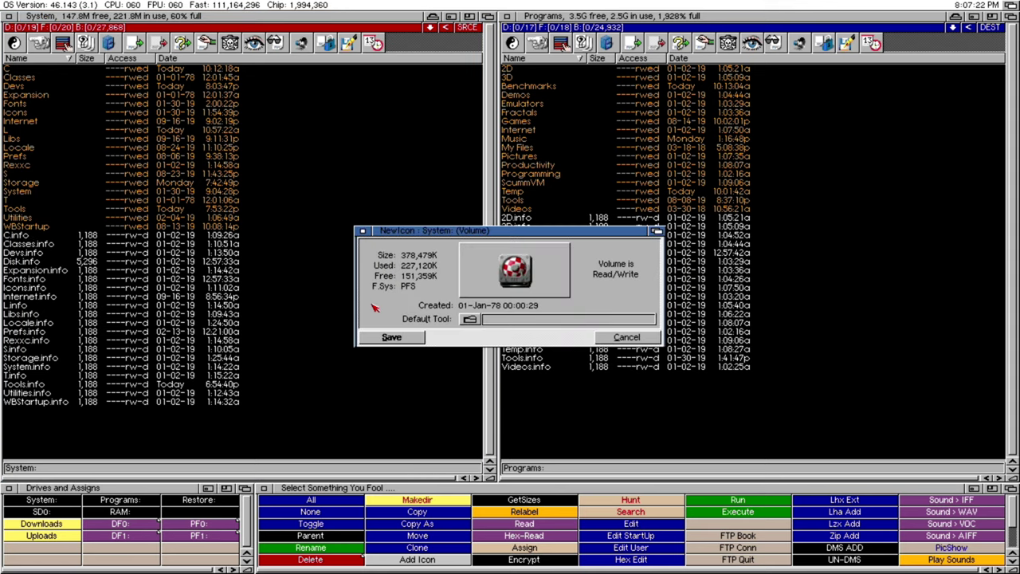
pyautogui.press('super+m')
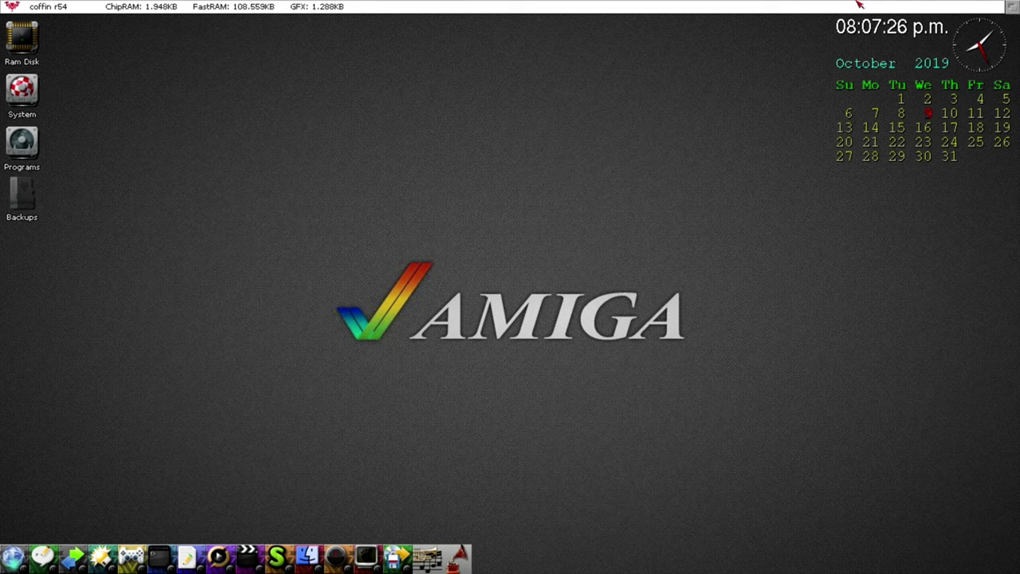
pyautogui.press('super+m')
pyautogui.click(629, 338)
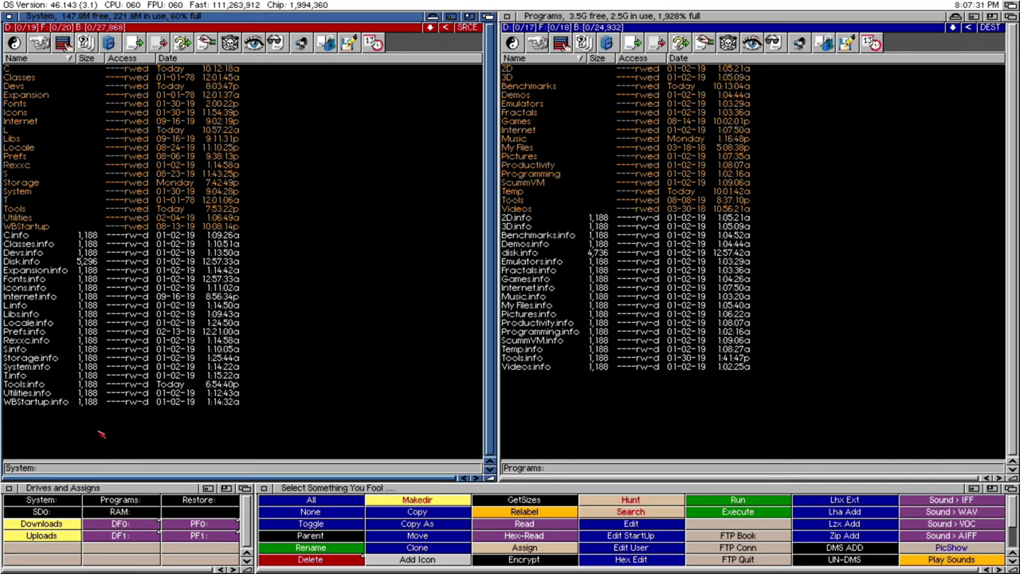
# Step: List SD0 in the source lister and envarc:sys in the lister that shows Programs in Directory Opus
pyautogui.click(46, 513)
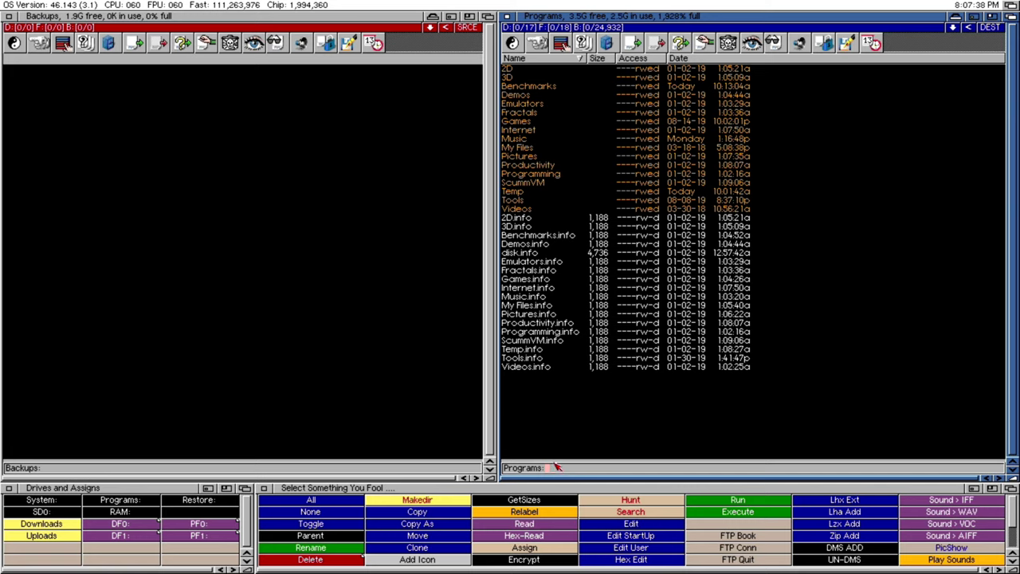
pyautogui.click(557, 466)
pyautogui.press('super+x')
pyautogui.write('envarc:sys')
pyautogui.press('Return')
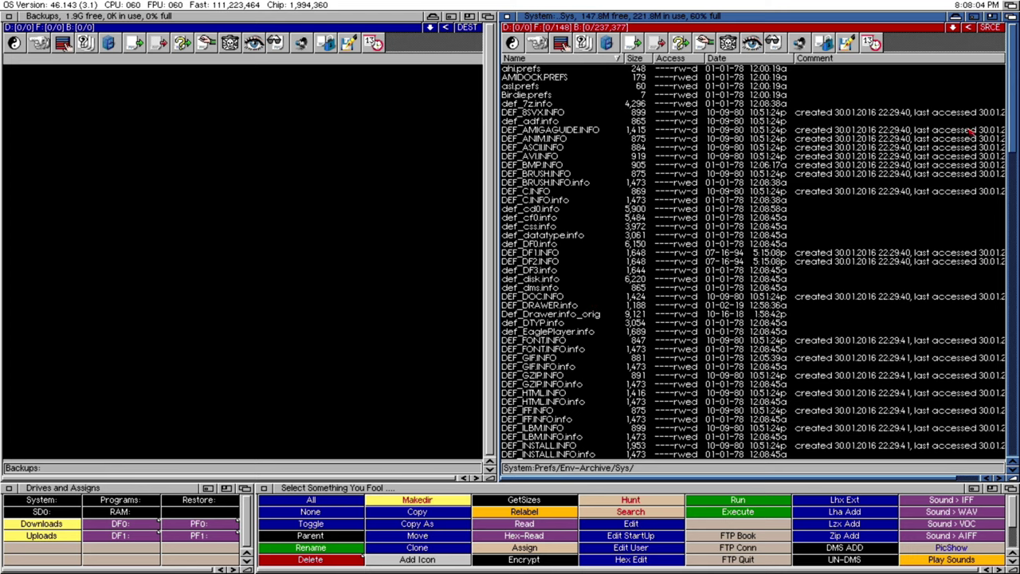
# Step: Find def_sd0.info in the Env-Archive/Sys listing, inspect its icon, and cancel without saving
pyautogui.moveTo(1011, 108); pyautogui.dragTo(996, 341)
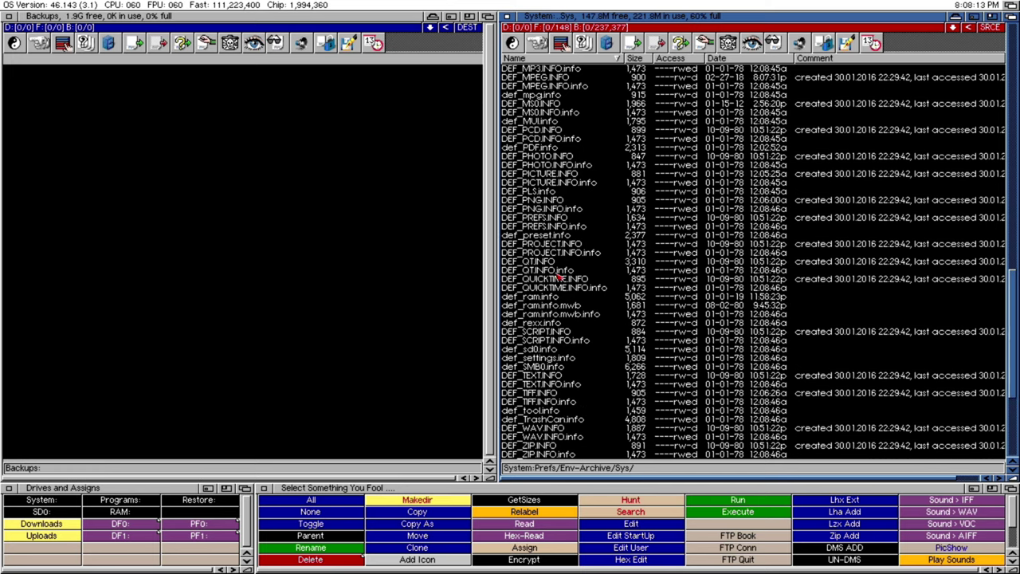
pyautogui.doubleClick(543, 350)
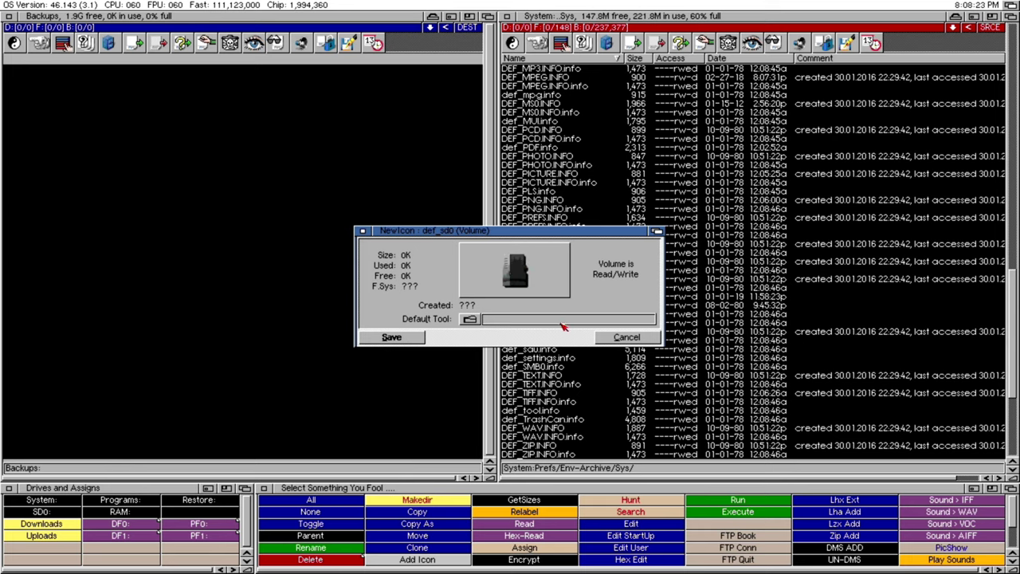
pyautogui.click(625, 338)
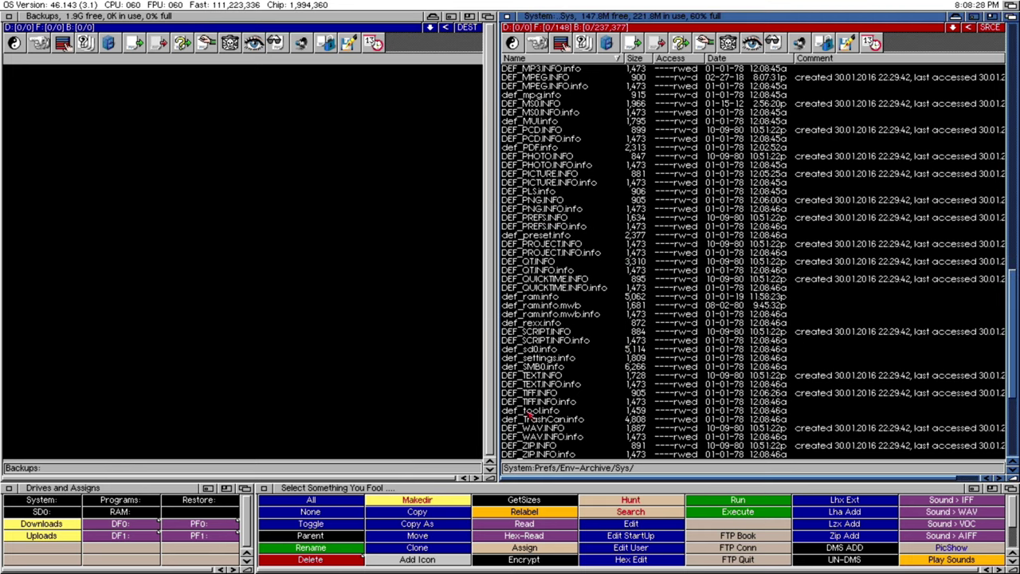
# Step: Copy def_sd0.info from Env-Archive/Sys to the Backups volume under the name Disk.info
pyautogui.click(547, 350)
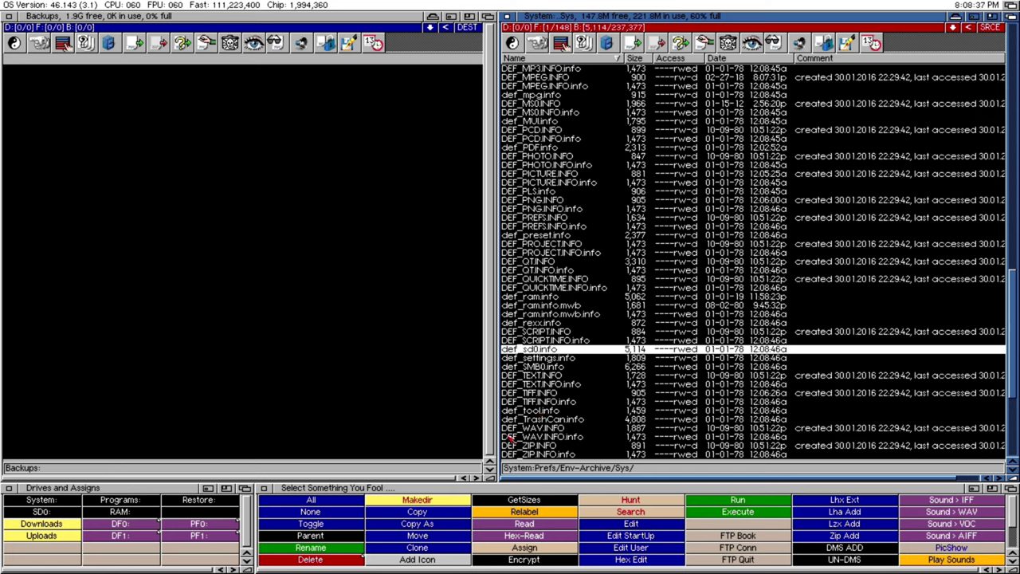
pyautogui.click(449, 528)
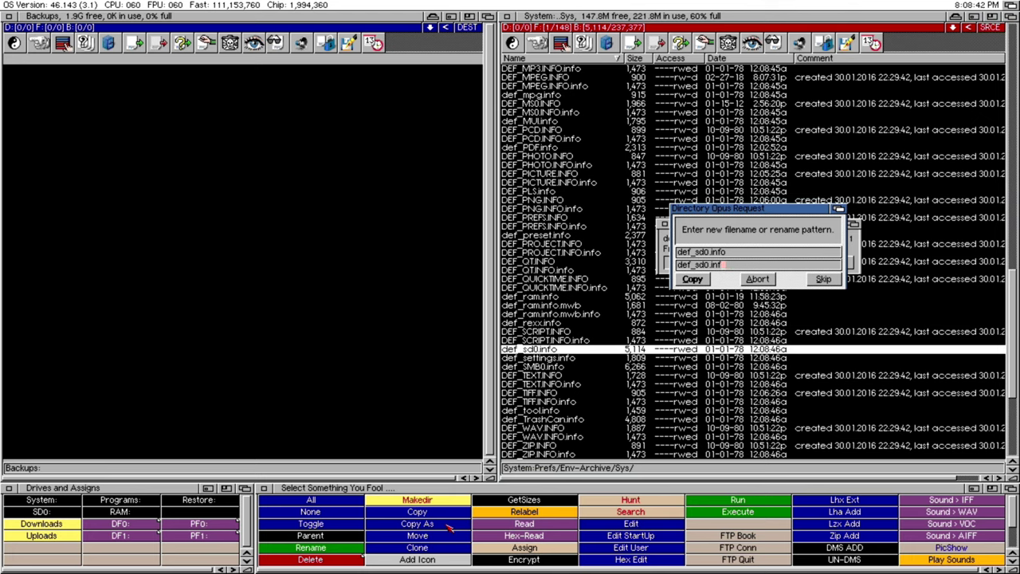
pyautogui.press('super+x')
pyautogui.write('Disk.info')
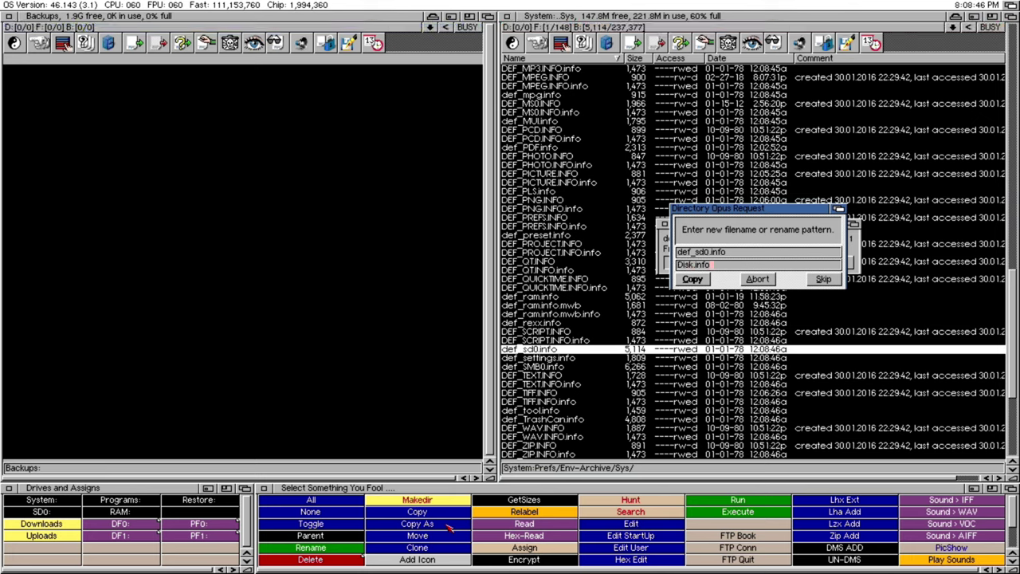
pyautogui.click(693, 280)
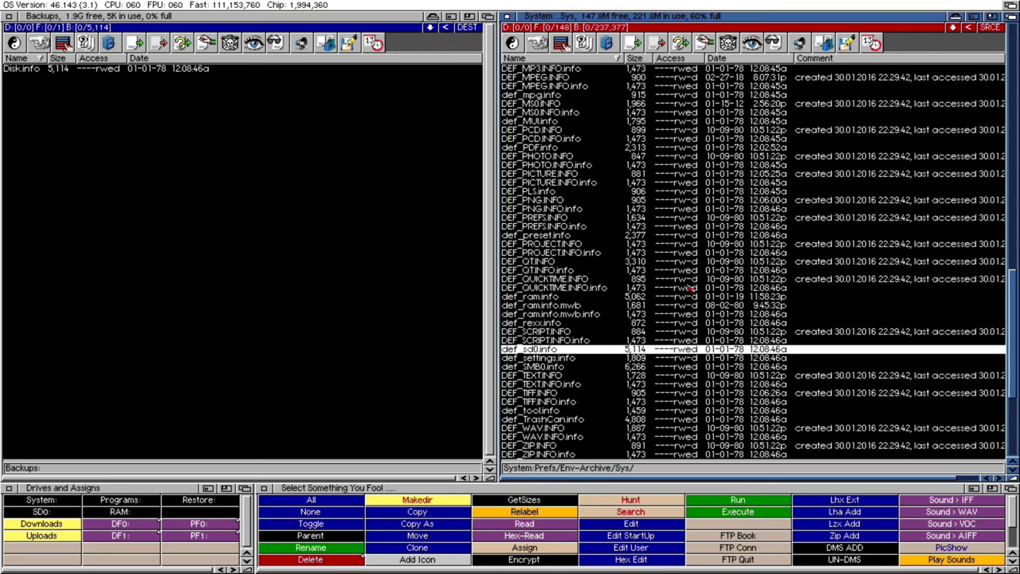
# Step: Inspect the icon information of Disk.info on Backups, cancel without saving, and quit Directory Opus
pyautogui.click(36, 73)
pyautogui.doubleClick(36, 73)
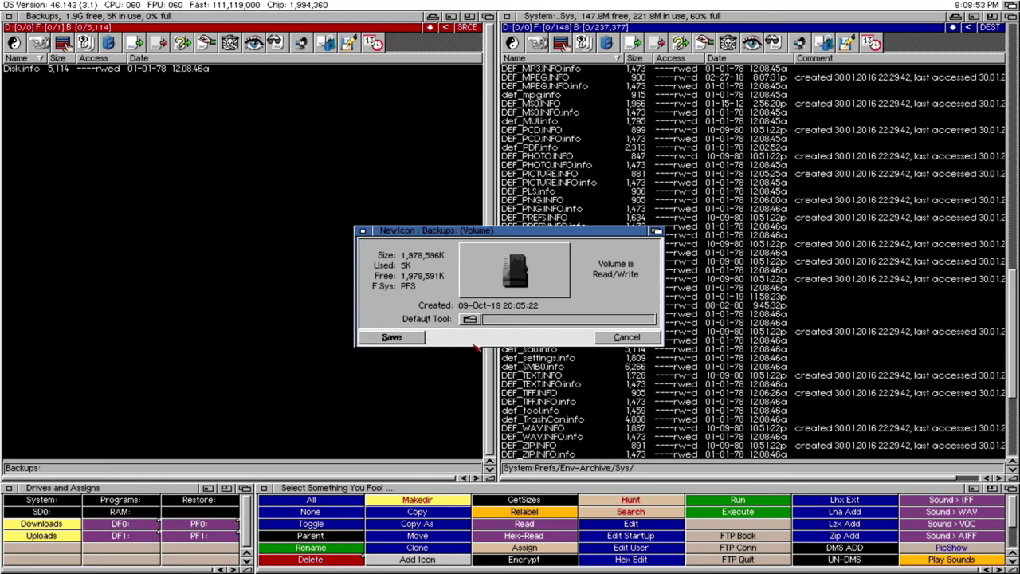
pyautogui.click(625, 337)
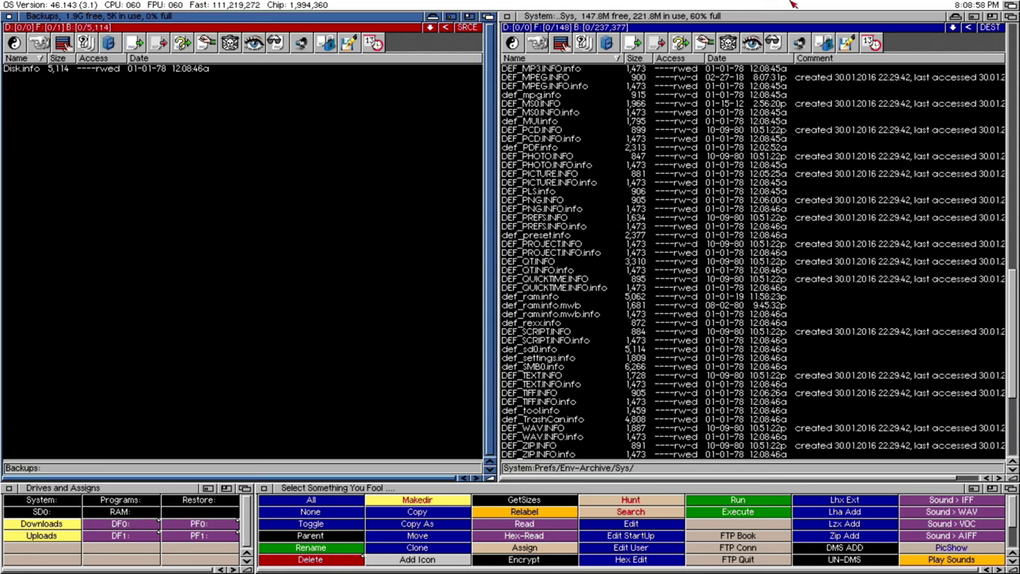
pyautogui.rightClick(24, 6)
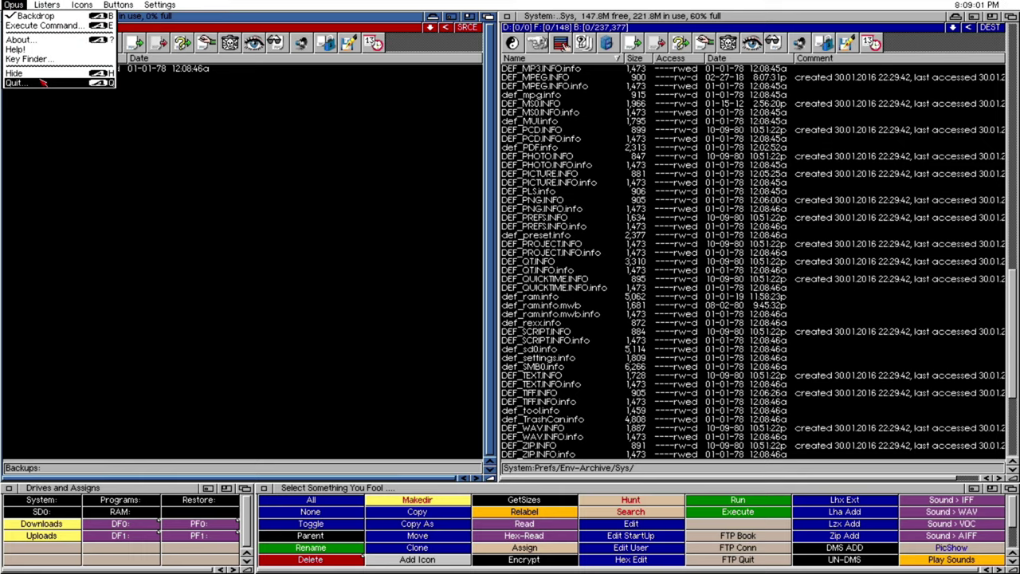
pyautogui.click(24, 83)
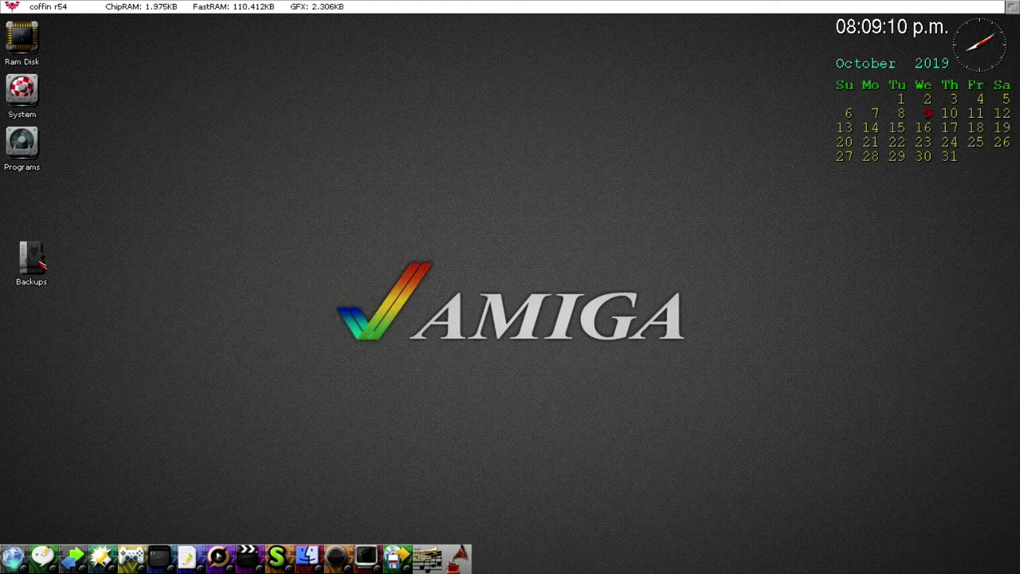
# Step: Move the Backups disk icon directly beneath Programs, and reposition and shrink the Backups window to match the open Programs window
pyautogui.moveTo(39, 261); pyautogui.dragTo(33, 195)
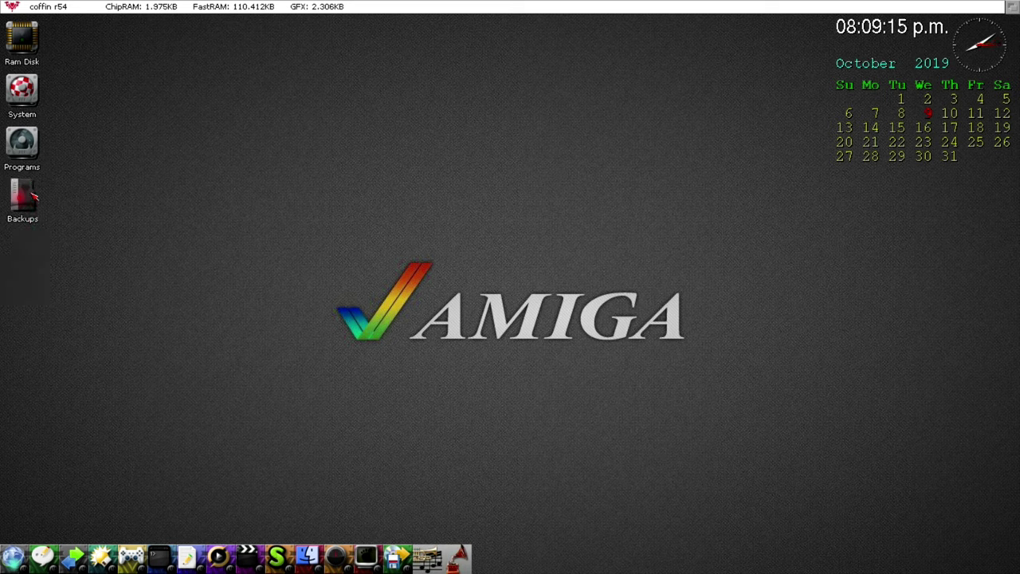
pyautogui.click(35, 152)
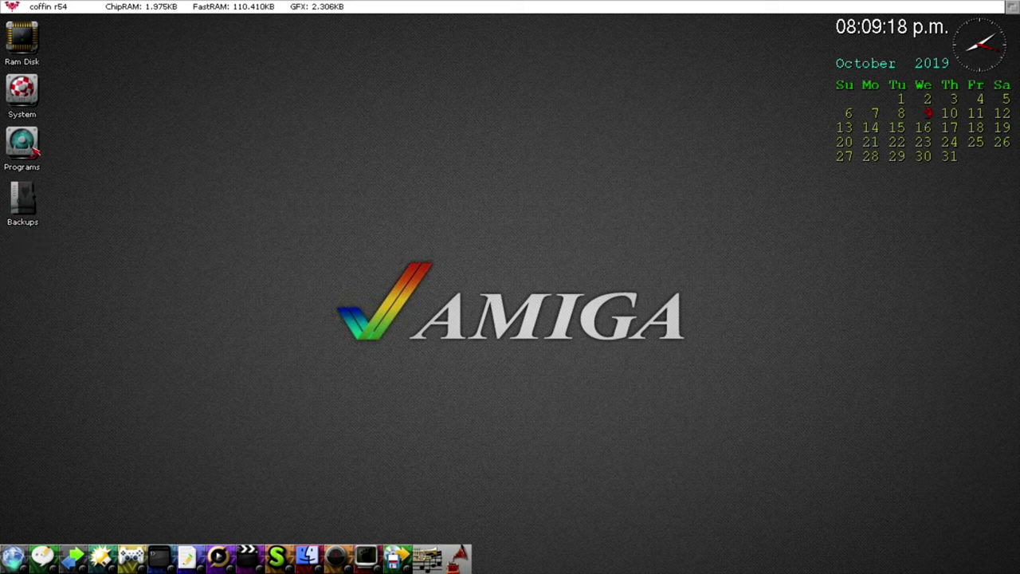
pyautogui.doubleClick(35, 152)
pyautogui.doubleClick(23, 196)
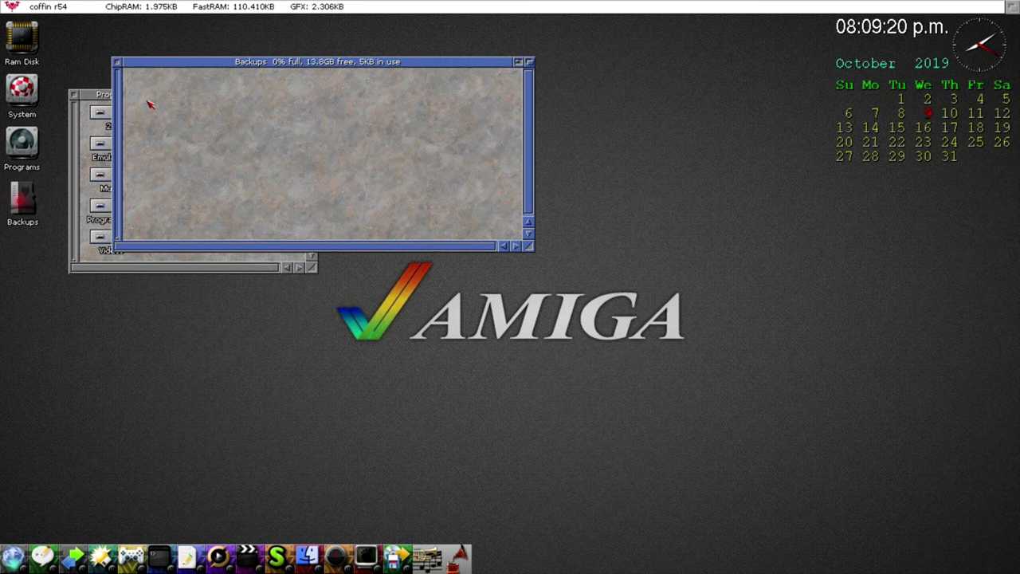
pyautogui.moveTo(200, 65); pyautogui.dragTo(170, 110)
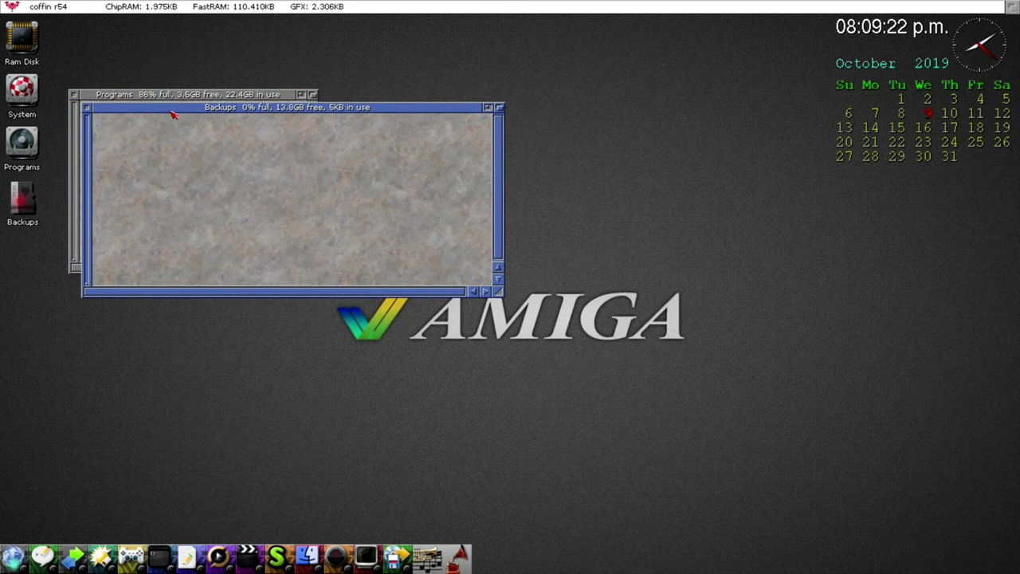
pyautogui.moveTo(500, 292); pyautogui.dragTo(326, 284)
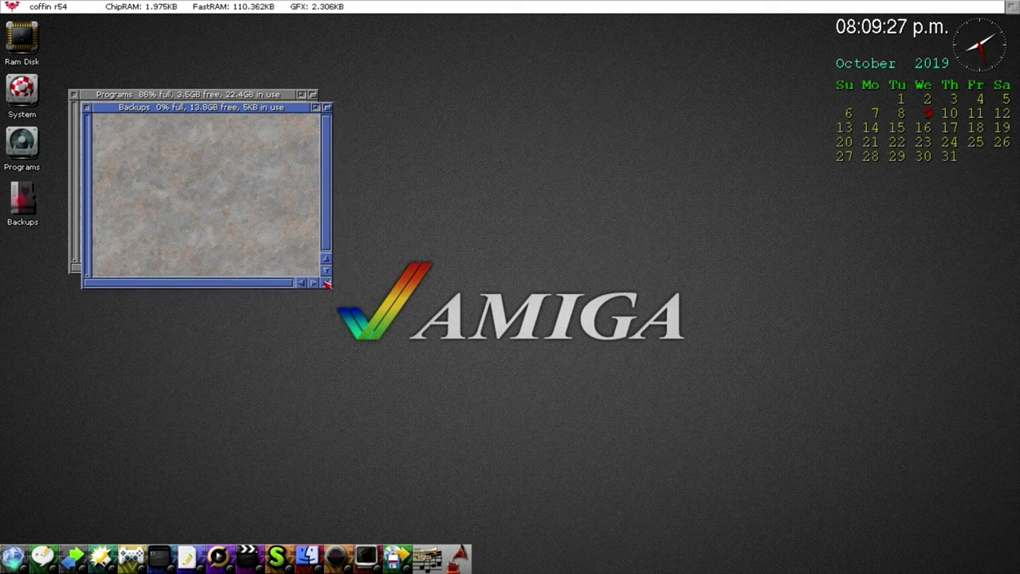
# Step: Snapshot everything in the Backups window and the Backups disk icon's position, and close the Backups and Programs windows
pyautogui.rightClick(68, 4)
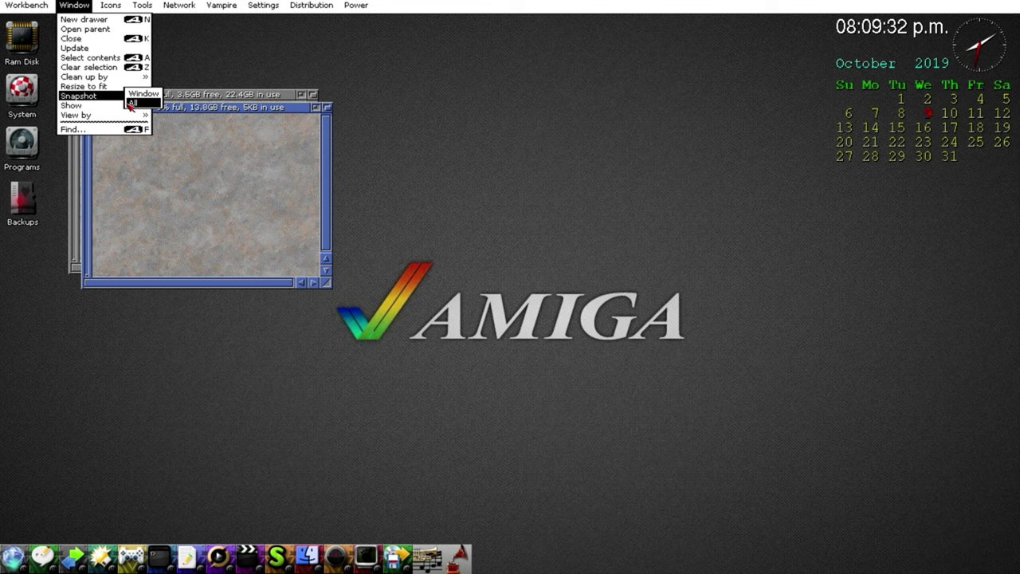
pyautogui.rightClick(132, 103)
pyautogui.click(35, 175)
pyautogui.rightClick(105, 5)
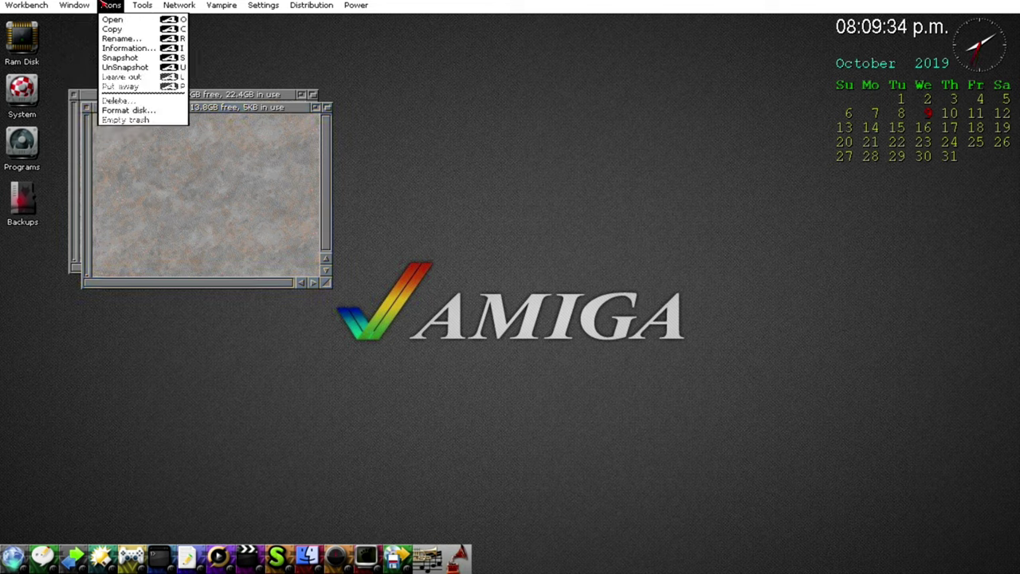
pyautogui.rightClick(119, 57)
pyautogui.click(74, 95)
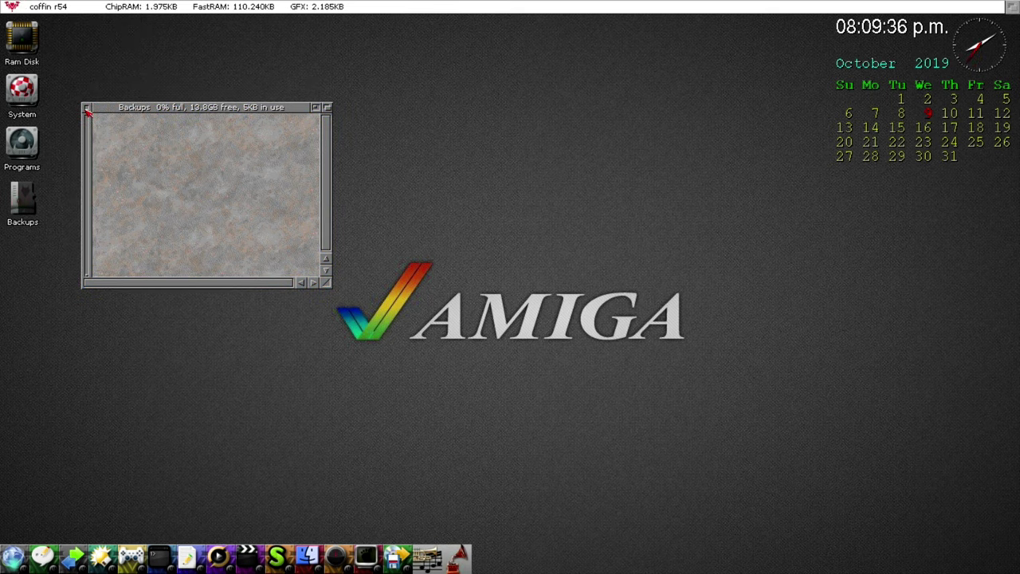
pyautogui.click(87, 112)
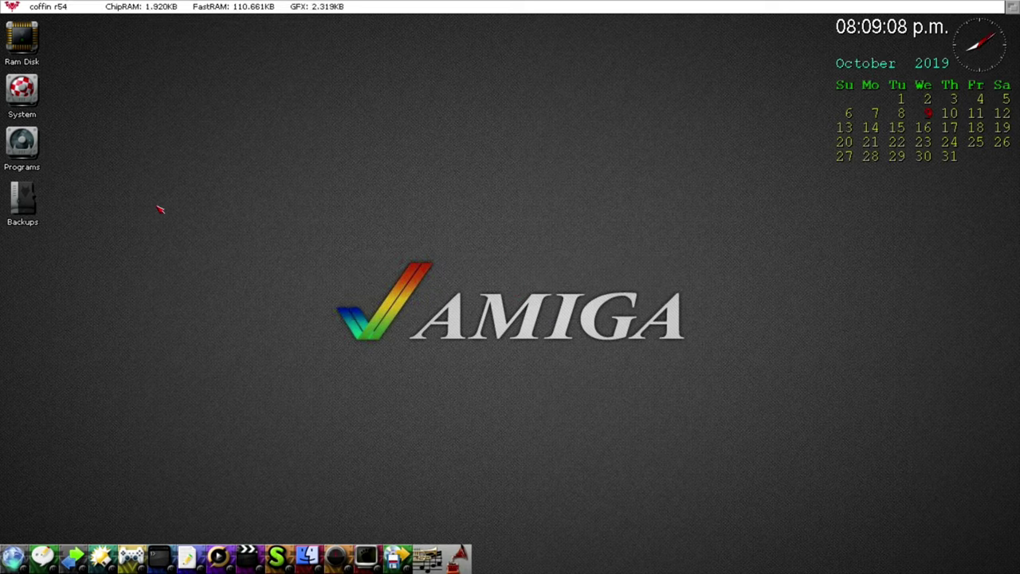
# Step: Reopen the Programs and Backups windows to check their saved size and placement, and close both
pyautogui.doubleClick(30, 146)
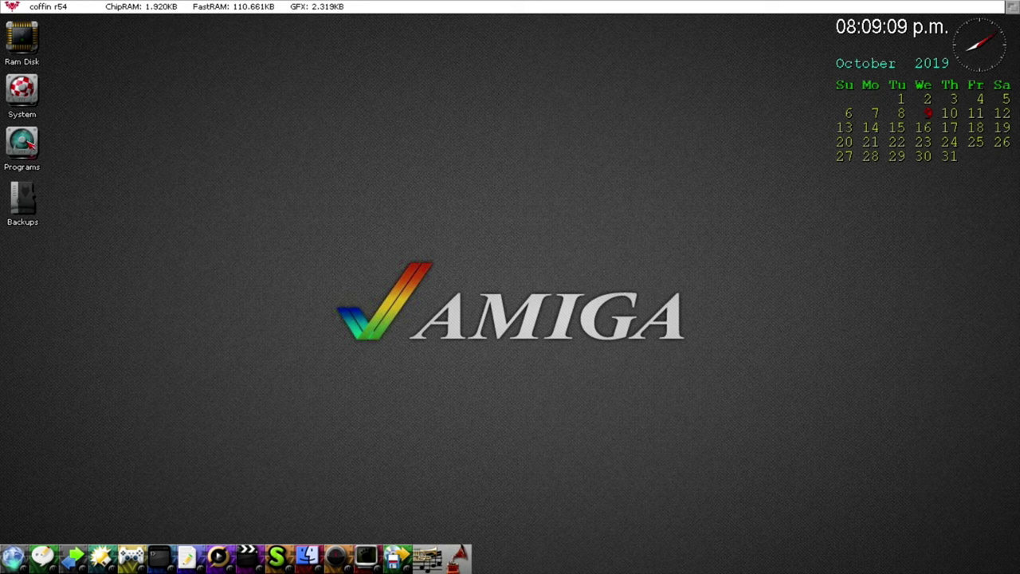
pyautogui.doubleClick(24, 204)
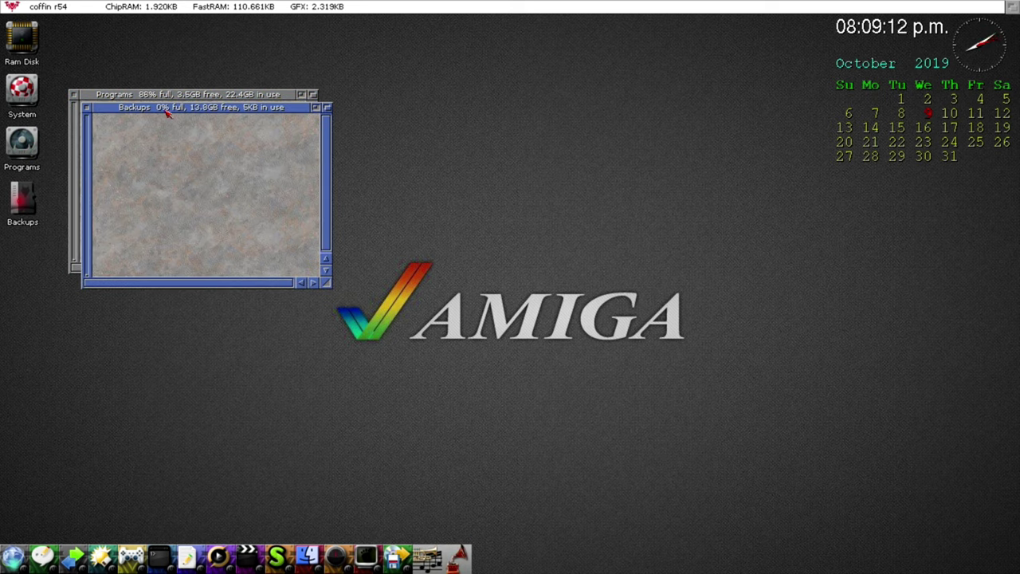
pyautogui.click(74, 95)
pyautogui.click(86, 107)
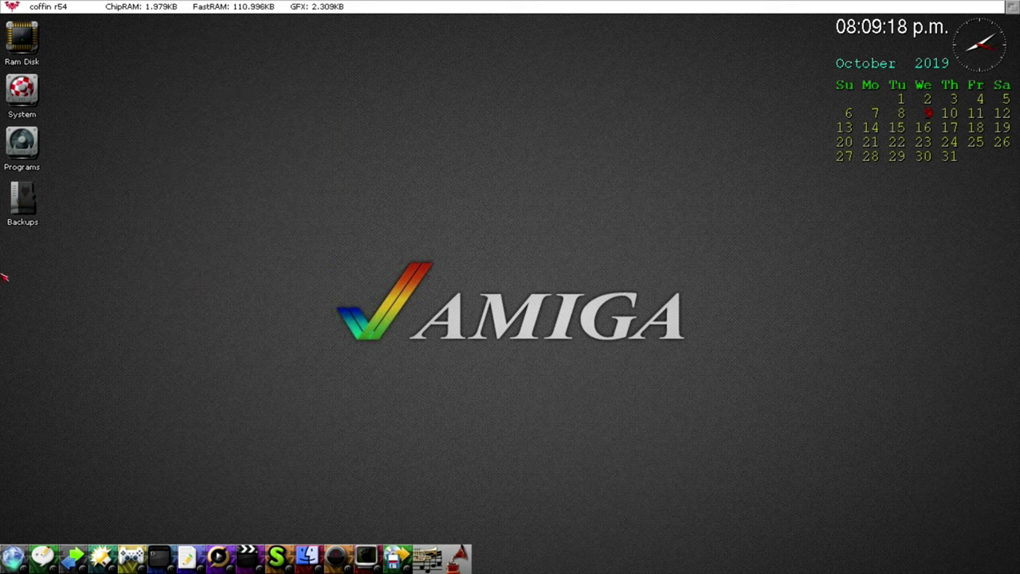
# Step: Open Directory Opus and list SD0 in the source lister
pyautogui.moveTo(2, 275); pyautogui.dragTo(417, 15)
pyautogui.click(103, 557)
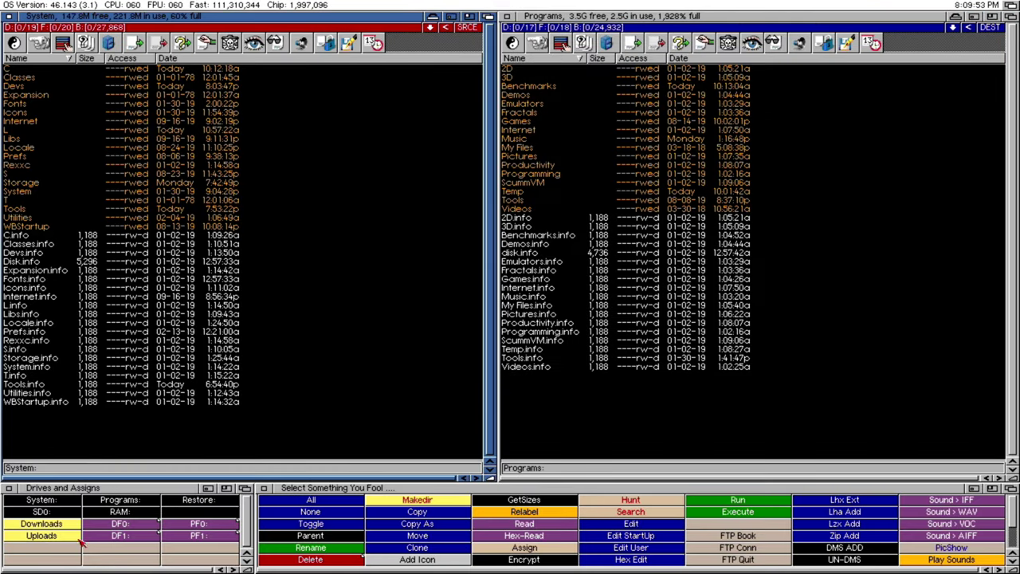
pyautogui.click(54, 513)
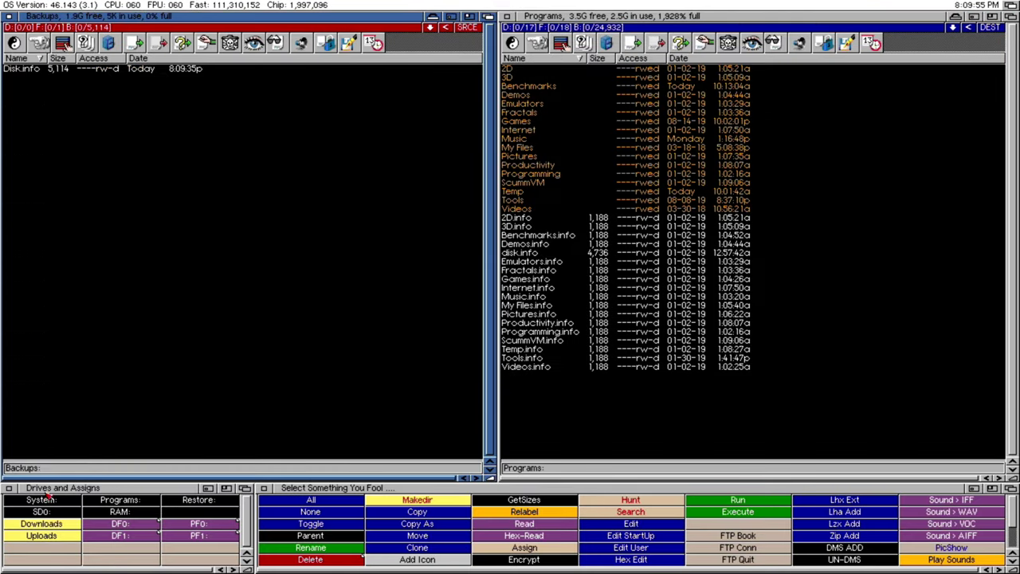
# Step: Copy the Downloads folder from Programs:Temp/SD0 to the Backups volume after inspecting its contents
pyautogui.click(534, 435)
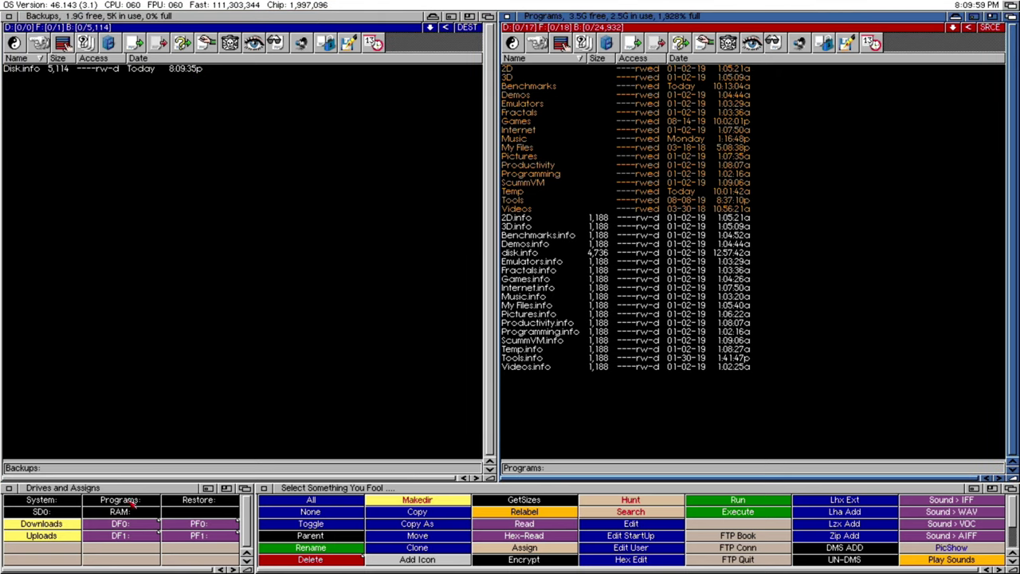
pyautogui.doubleClick(524, 193)
pyautogui.doubleClick(532, 99)
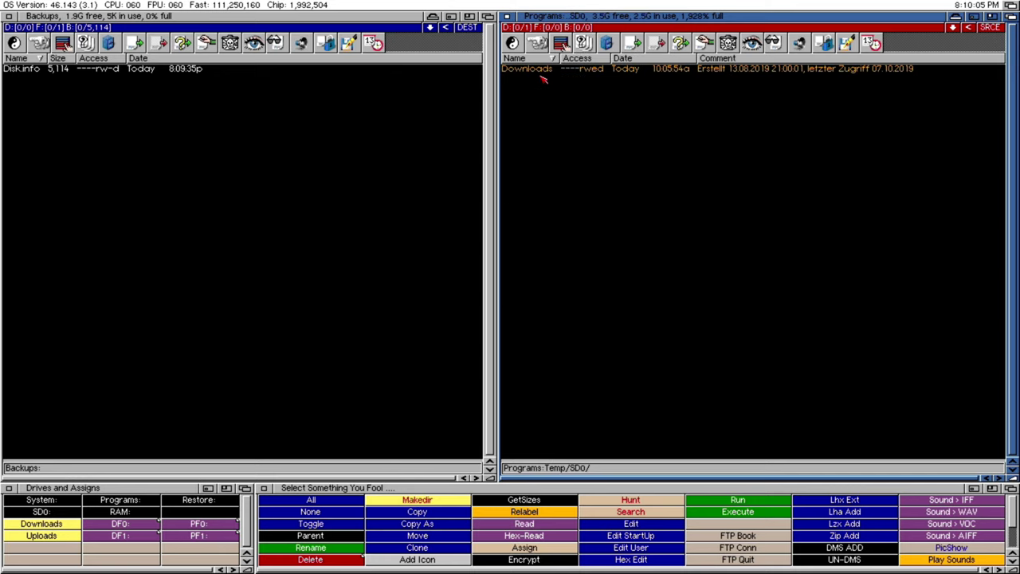
pyautogui.doubleClick(541, 70)
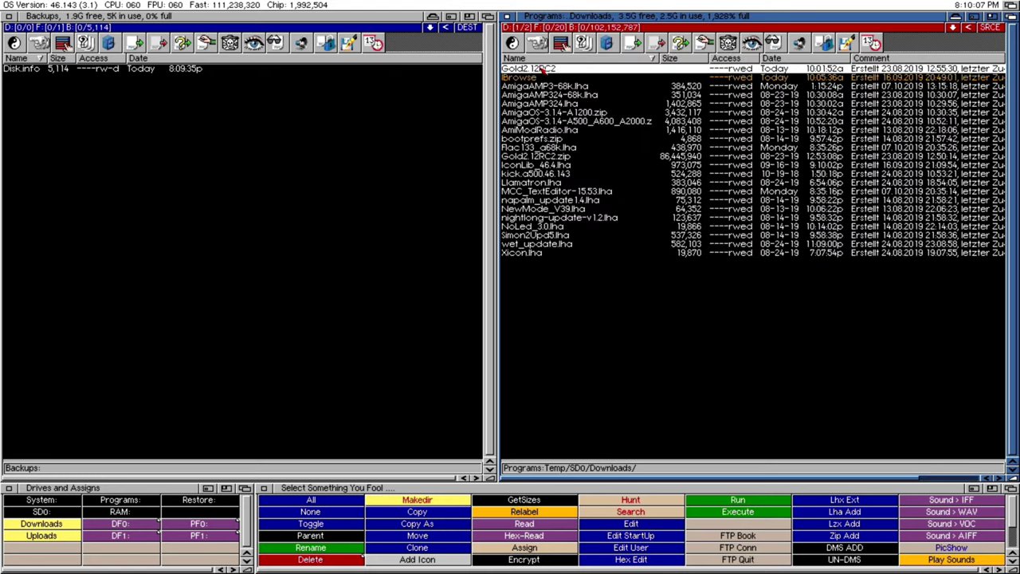
pyautogui.press('BackSpace')
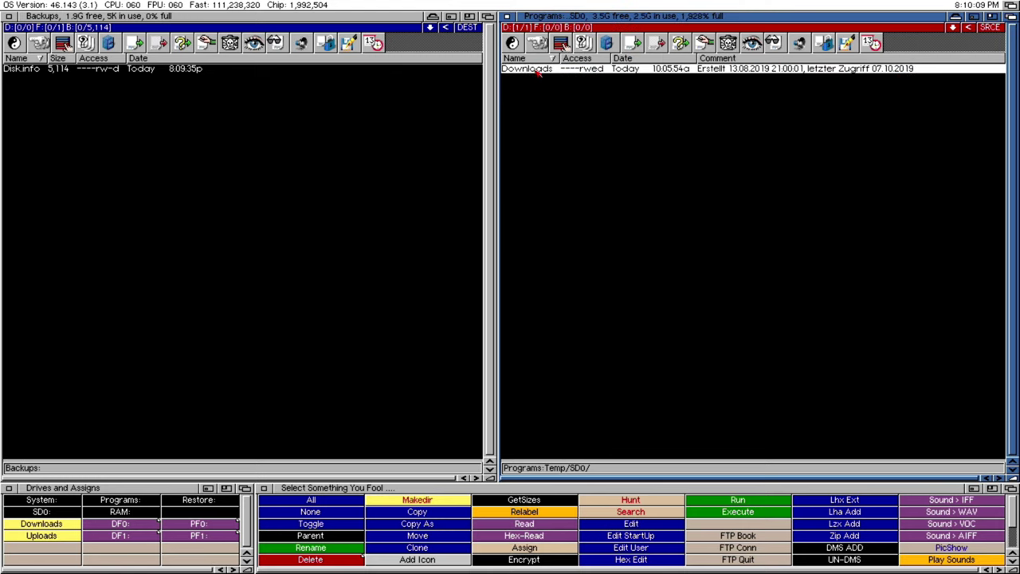
pyautogui.click(402, 514)
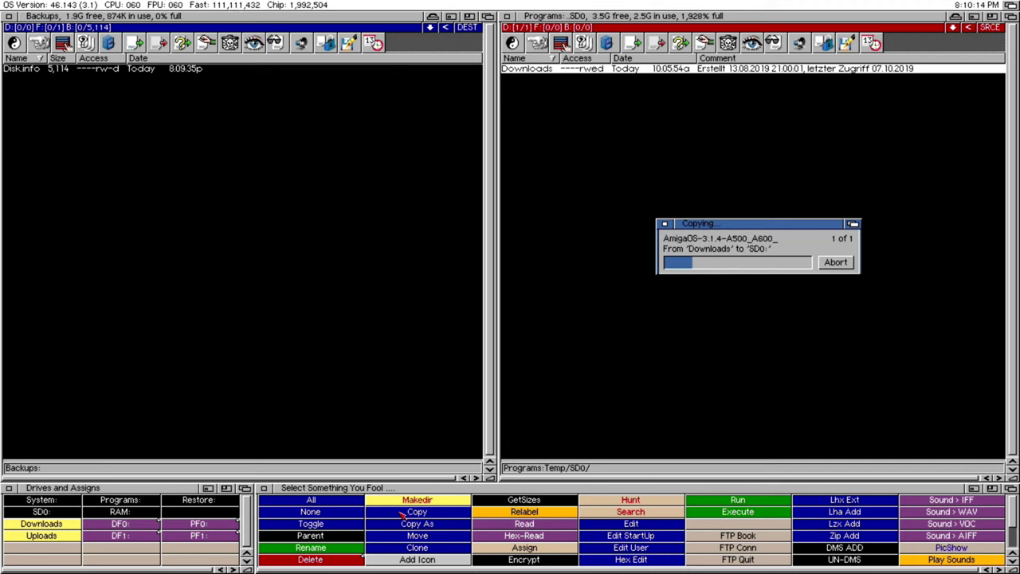